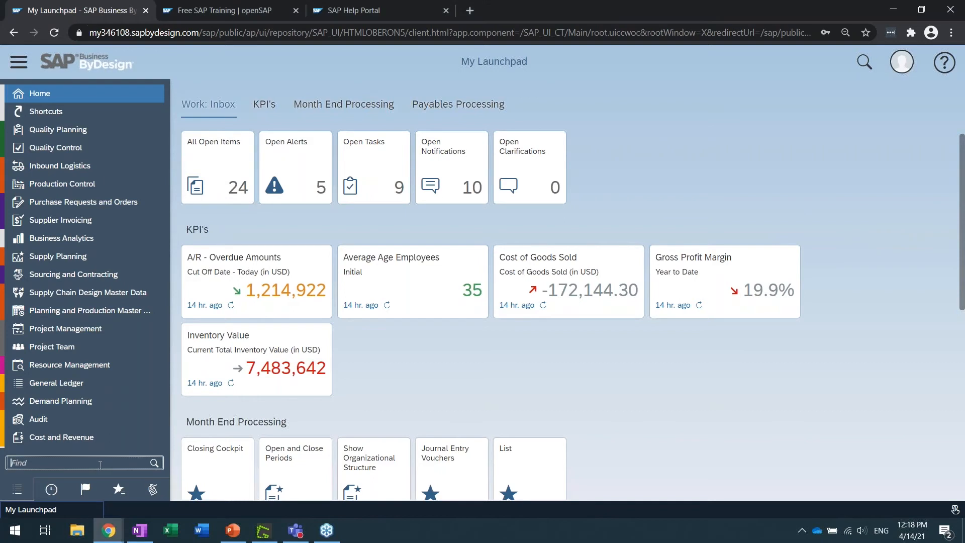
# Open the Projects view of Project Management and start creating a new project
pyautogui.click(105, 328)
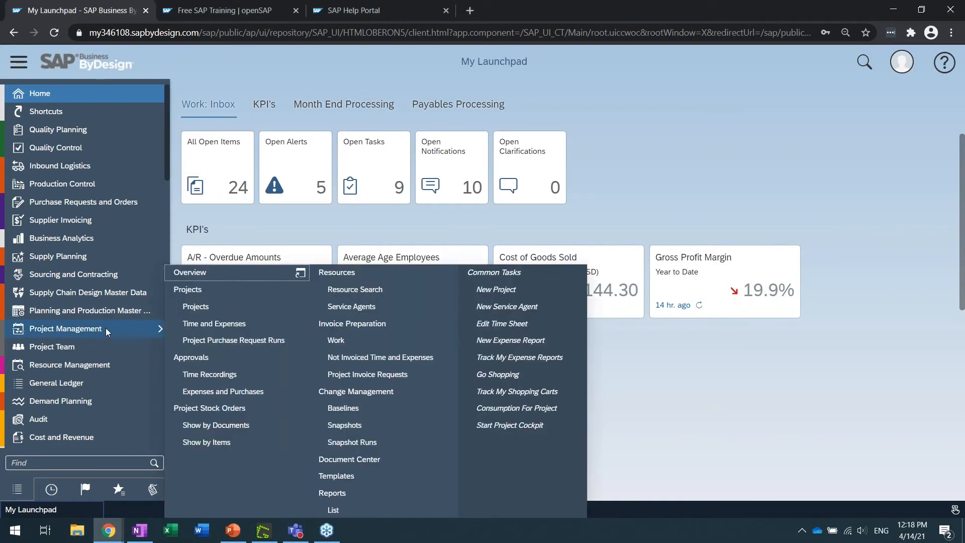
pyautogui.click(220, 305)
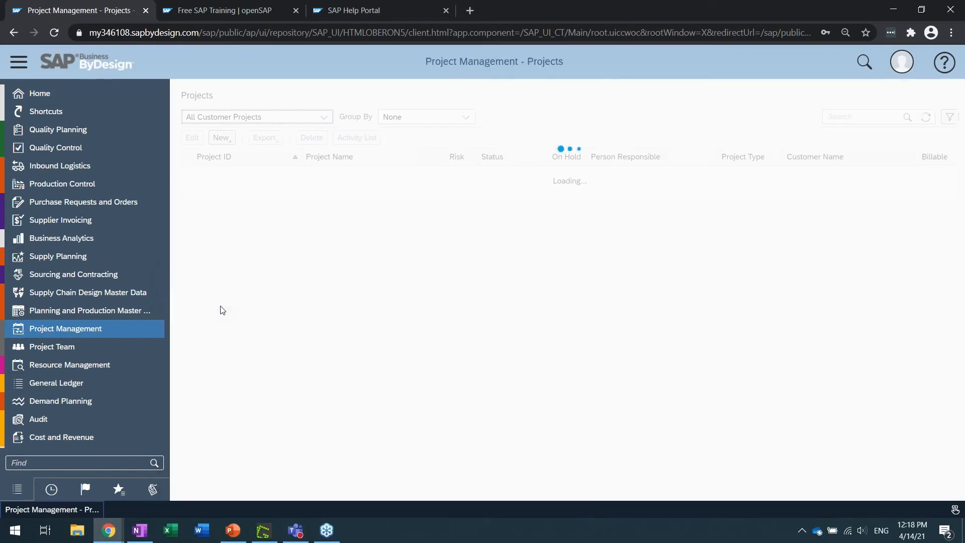
pyautogui.click(21, 64)
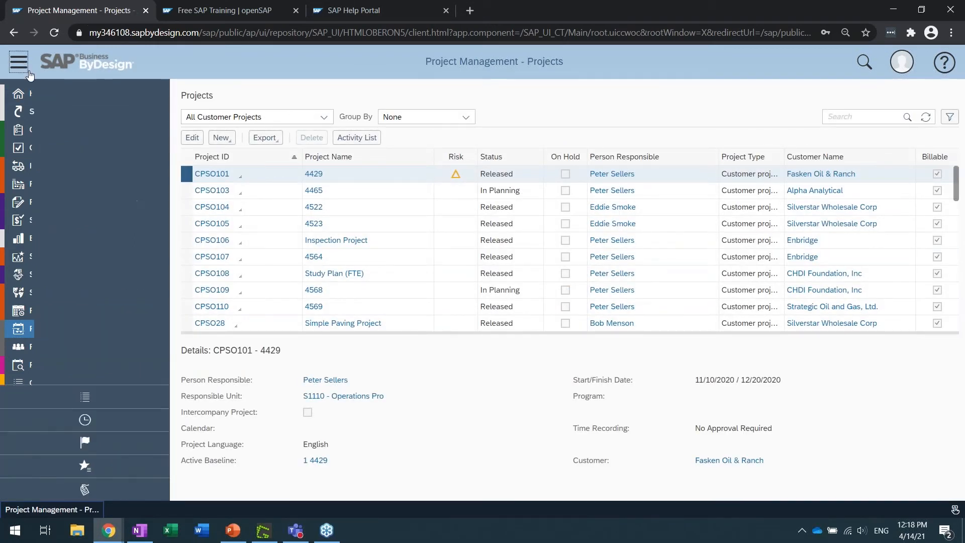
pyautogui.click(98, 142)
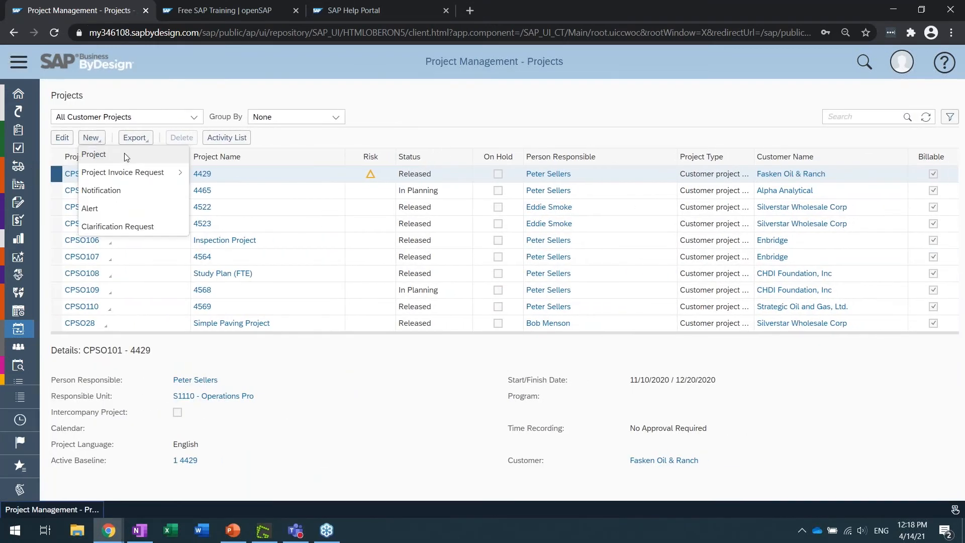
pyautogui.click(125, 155)
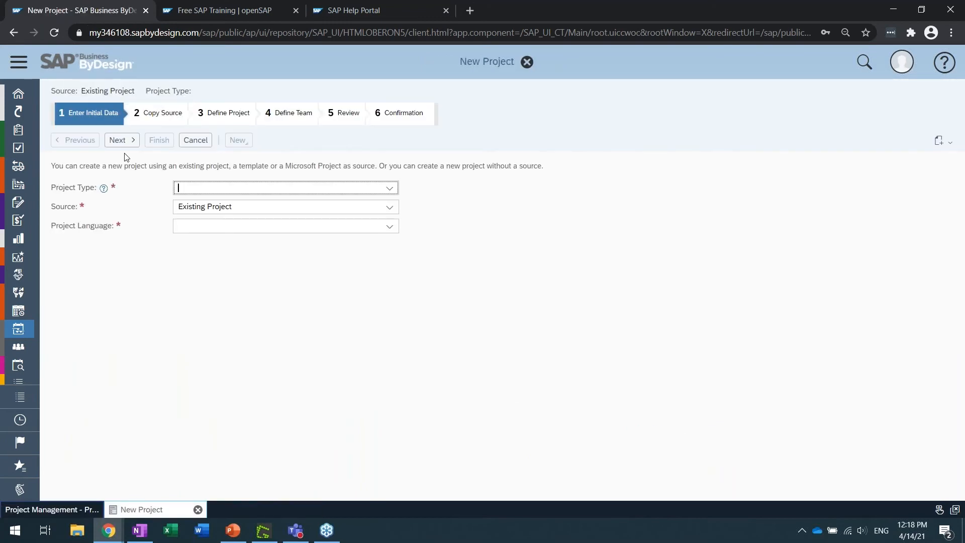
# Set the project type to Customer project with sales integration and continue to the Copy Source stage with Existing Project as source
pyautogui.click(390, 188)
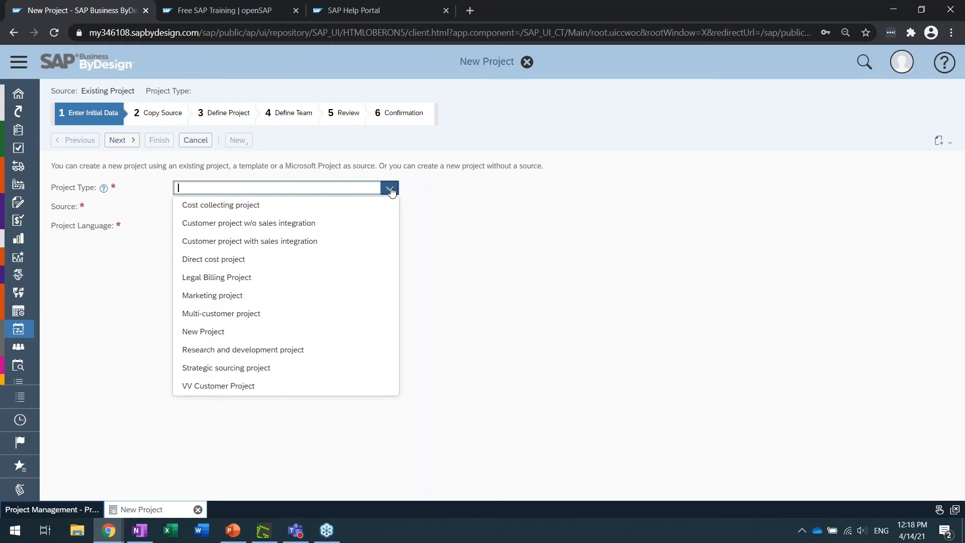
pyautogui.click(345, 243)
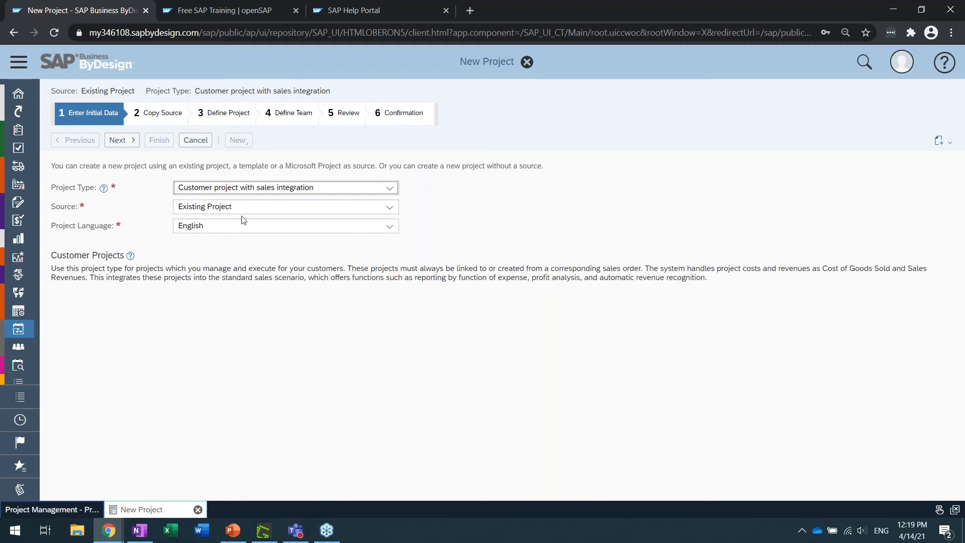
pyautogui.click(129, 142)
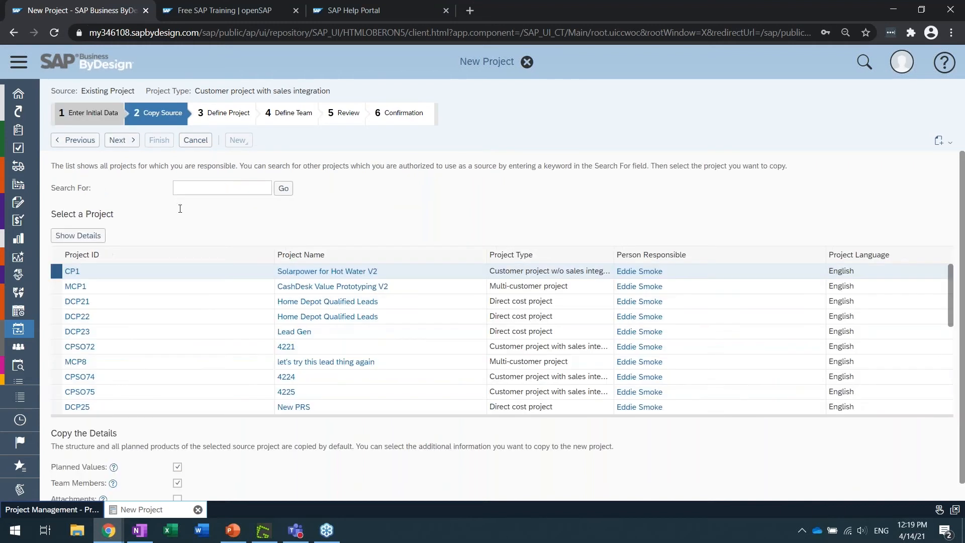
# Search the source projects for 4523, use the matching project as copy source, and continue to Define Project
pyautogui.click(190, 182)
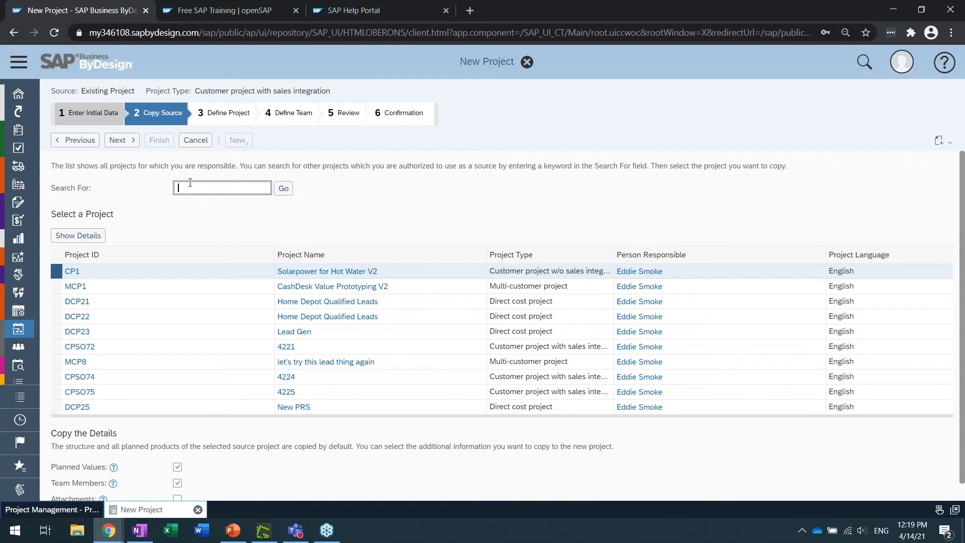
pyautogui.write('4523')
pyautogui.press('Return')
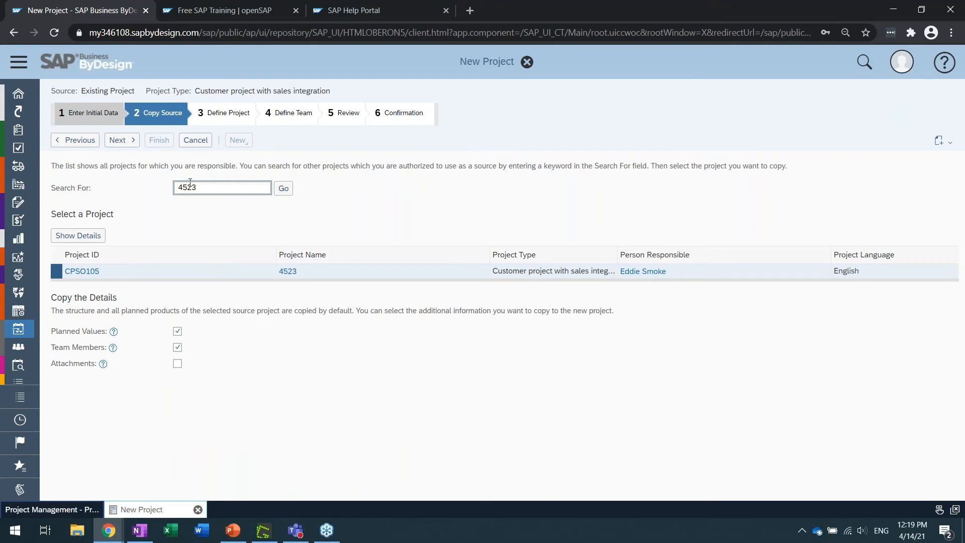
pyautogui.click(127, 145)
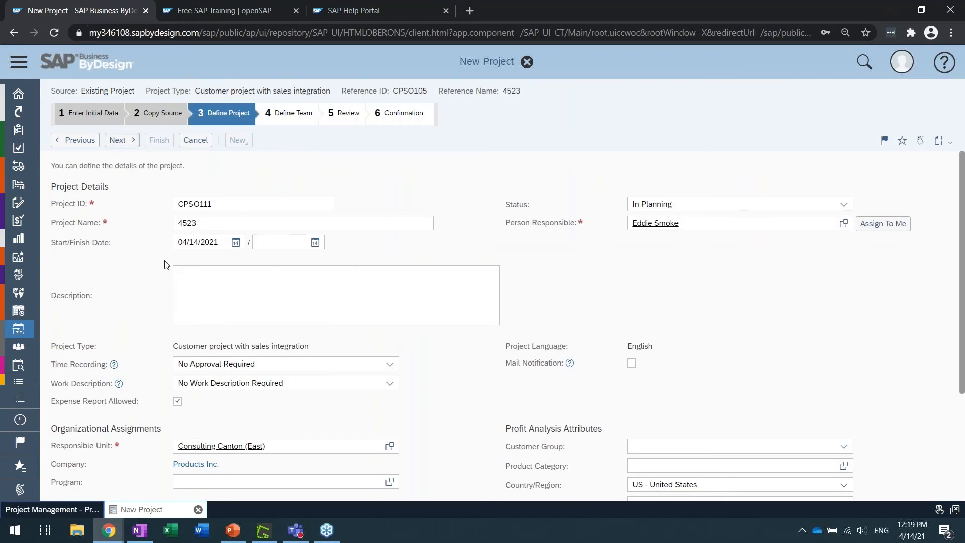
# Examine the new project's Organizational Assignments, including responsible unit and company, and its Customer section
pyautogui.scroll(-3, 130, 273)
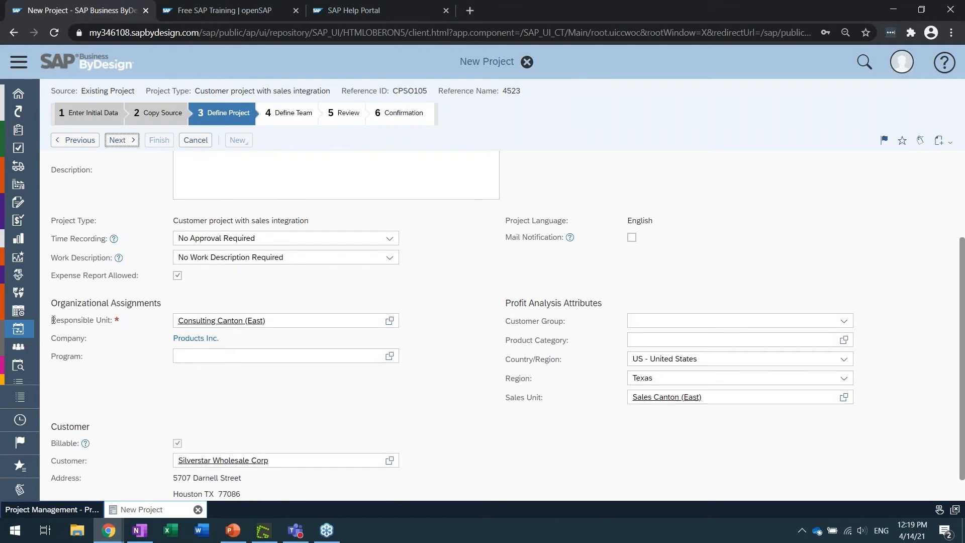
pyautogui.moveTo(51, 304); pyautogui.dragTo(164, 306)
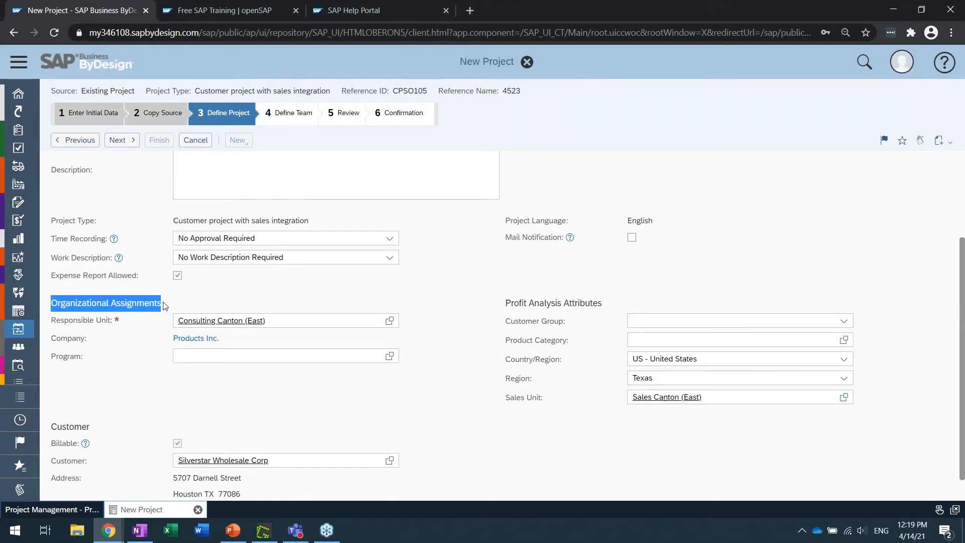
pyautogui.moveTo(51, 320); pyautogui.dragTo(120, 322)
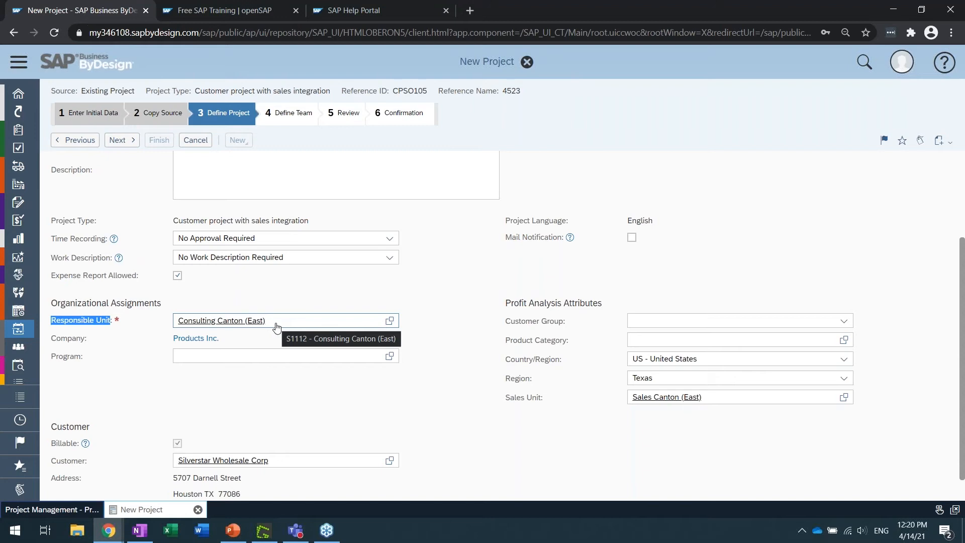
pyautogui.click(223, 300)
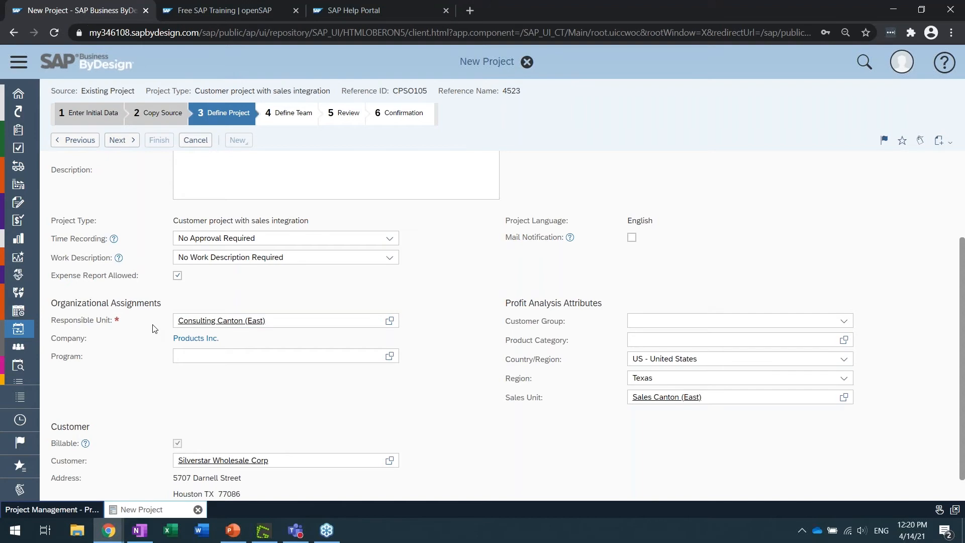
pyautogui.doubleClick(67, 338)
pyautogui.click(95, 319)
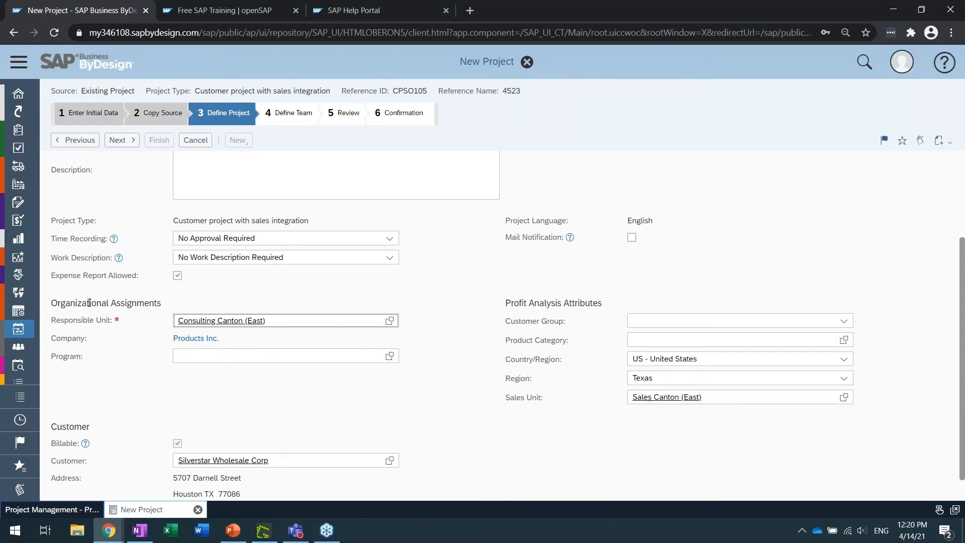
pyautogui.click(96, 391)
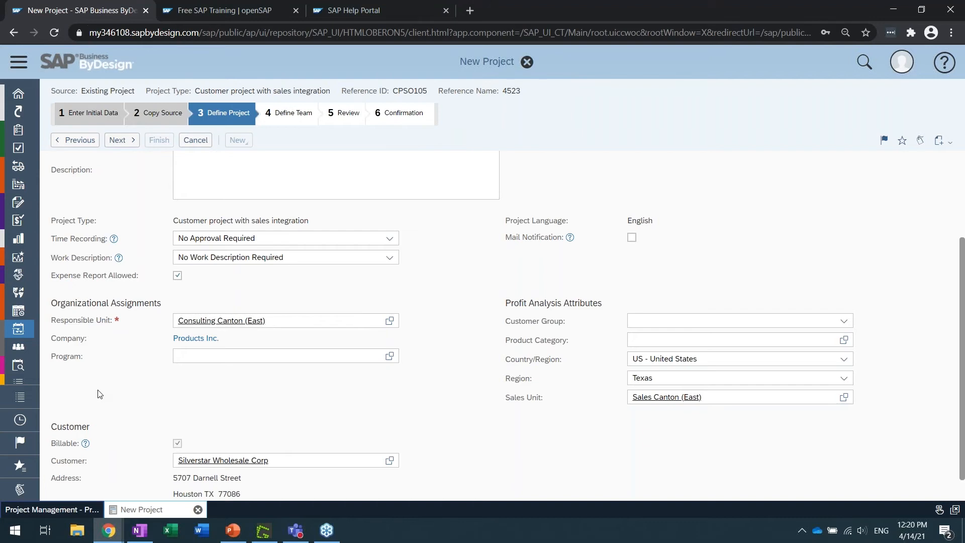
pyautogui.scroll(-1, 98, 392)
pyautogui.doubleClick(76, 399)
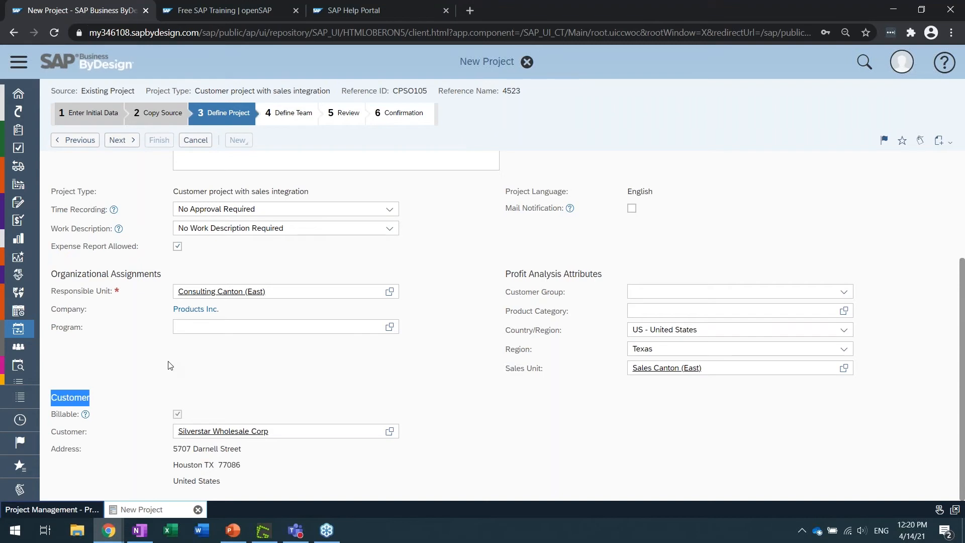
pyautogui.doubleClick(75, 432)
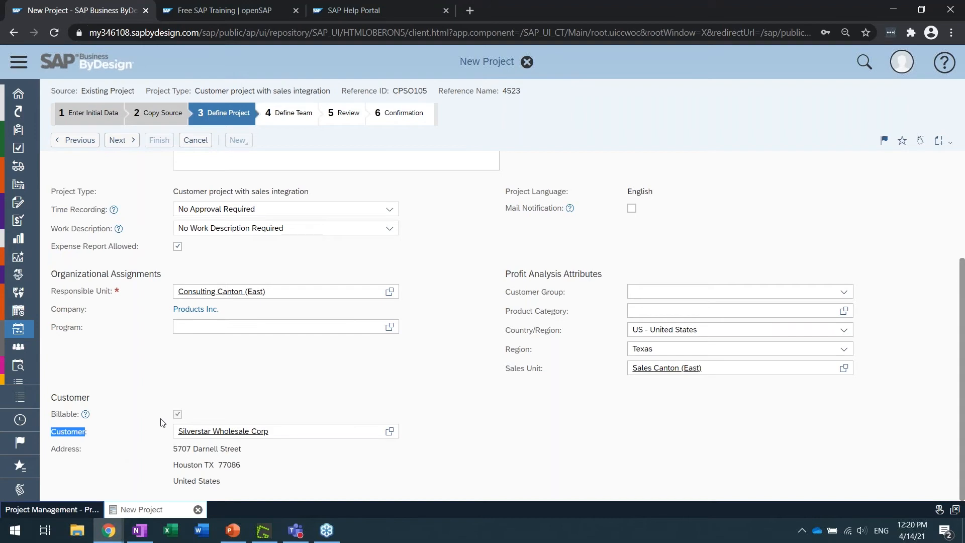
# Examine the Profit Analysis Attributes, including the customer group choices, product category and sales unit, and the Person Responsible field
pyautogui.click(508, 278)
pyautogui.moveTo(508, 277); pyautogui.dragTo(602, 275)
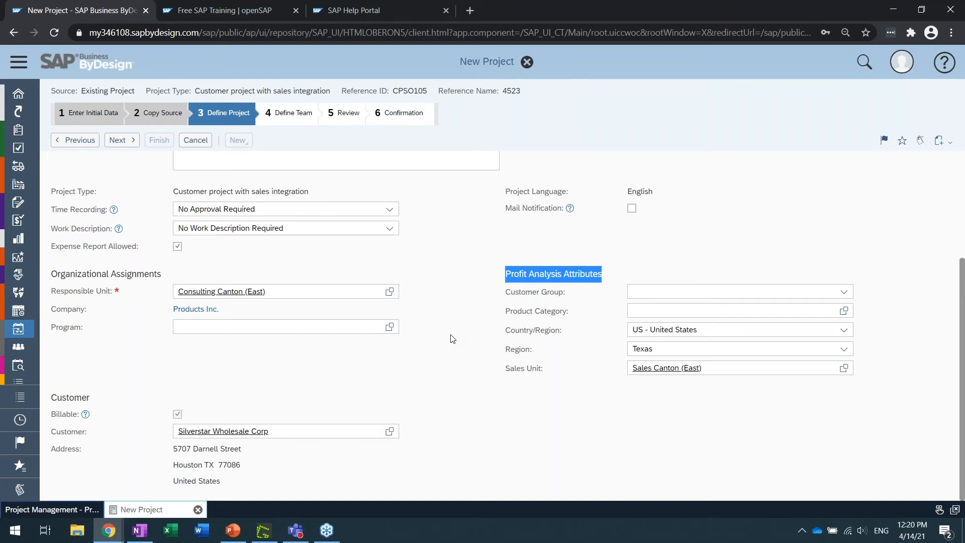
pyautogui.click(528, 291)
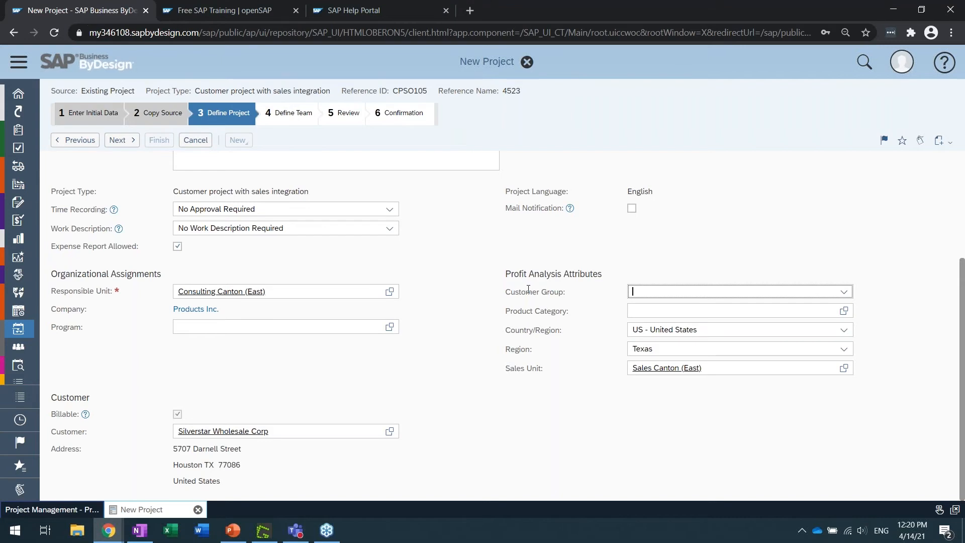
pyautogui.click(844, 292)
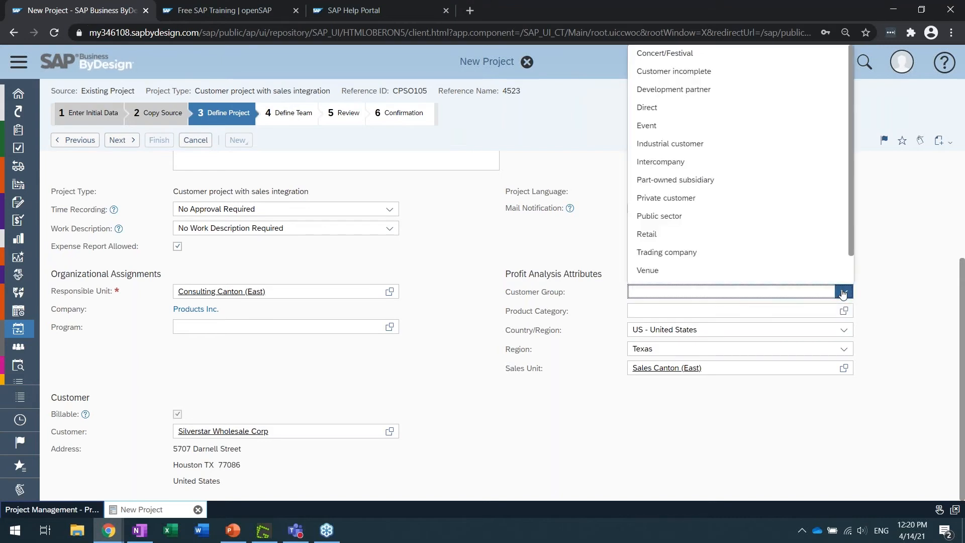
pyautogui.click(288, 369)
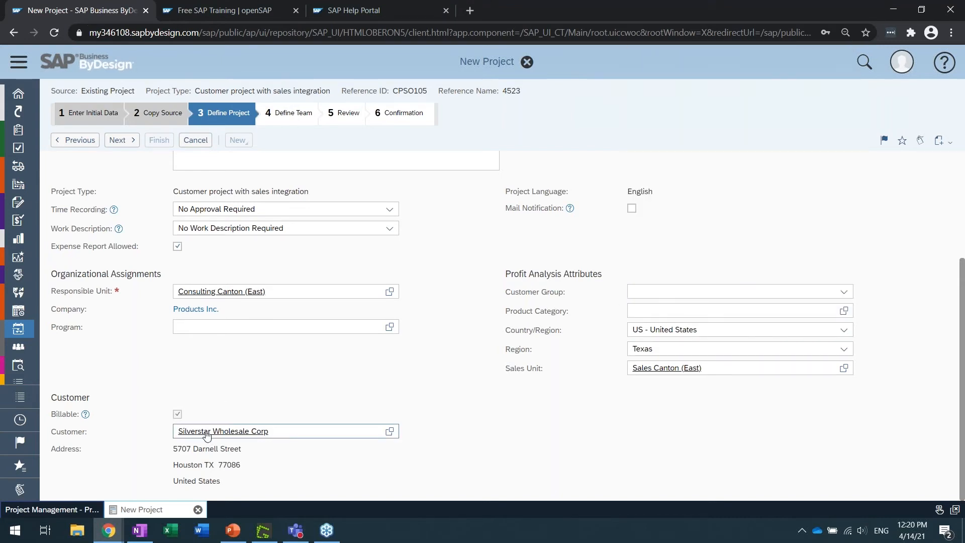
pyautogui.click(844, 294)
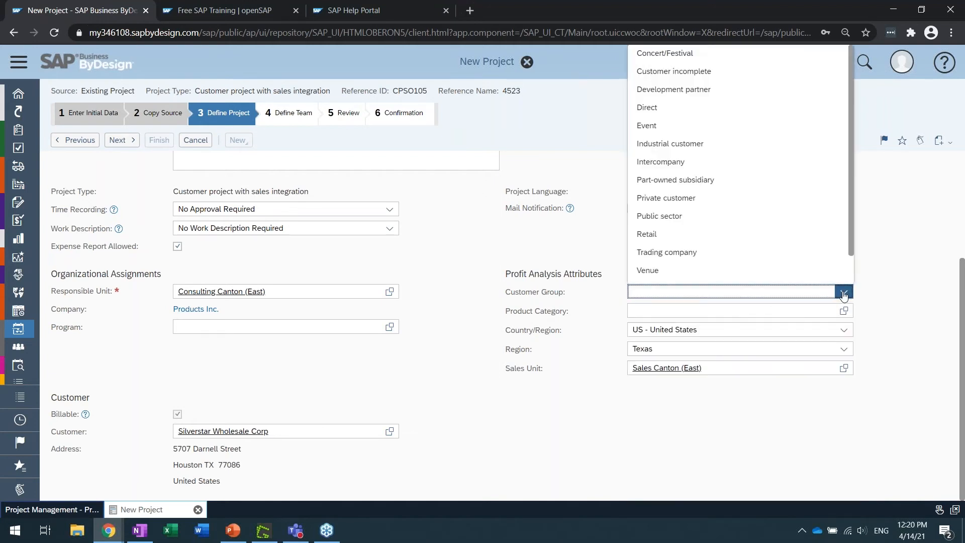
pyautogui.click(548, 291)
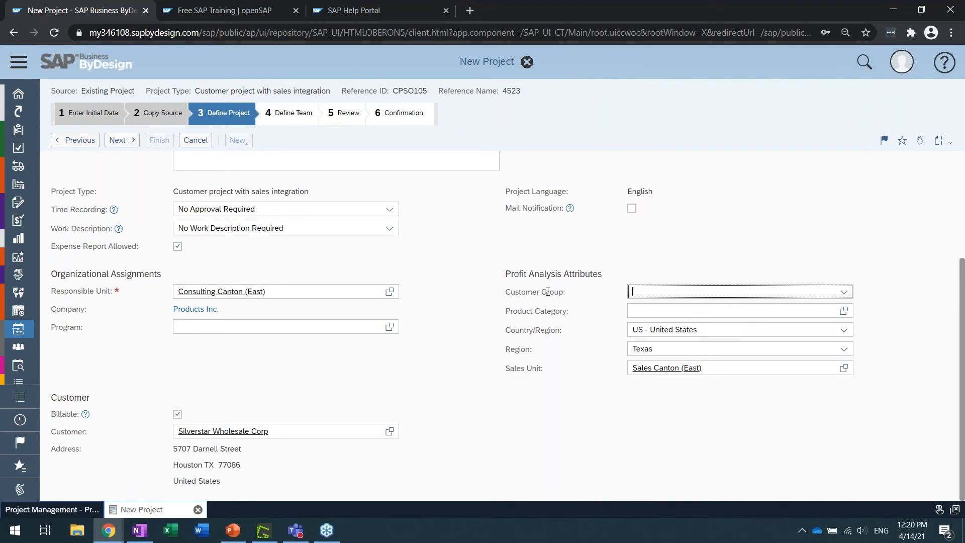
pyautogui.click(551, 313)
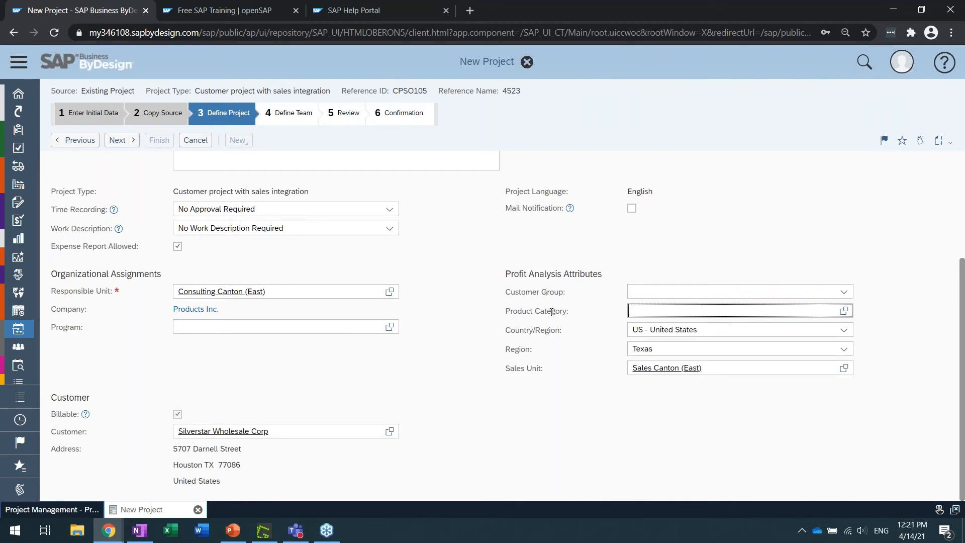
pyautogui.tripleClick(521, 368)
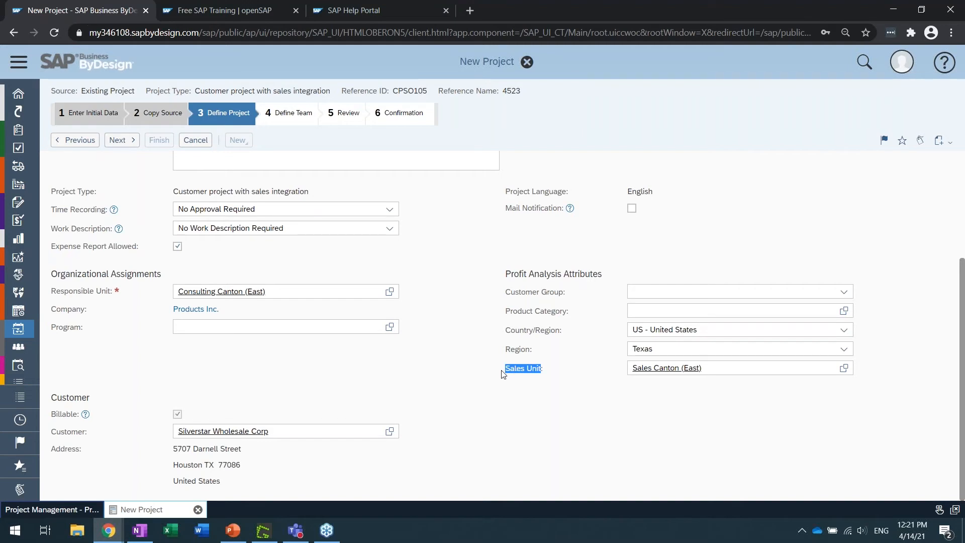
pyautogui.click(477, 372)
pyautogui.scroll(3, 476, 373)
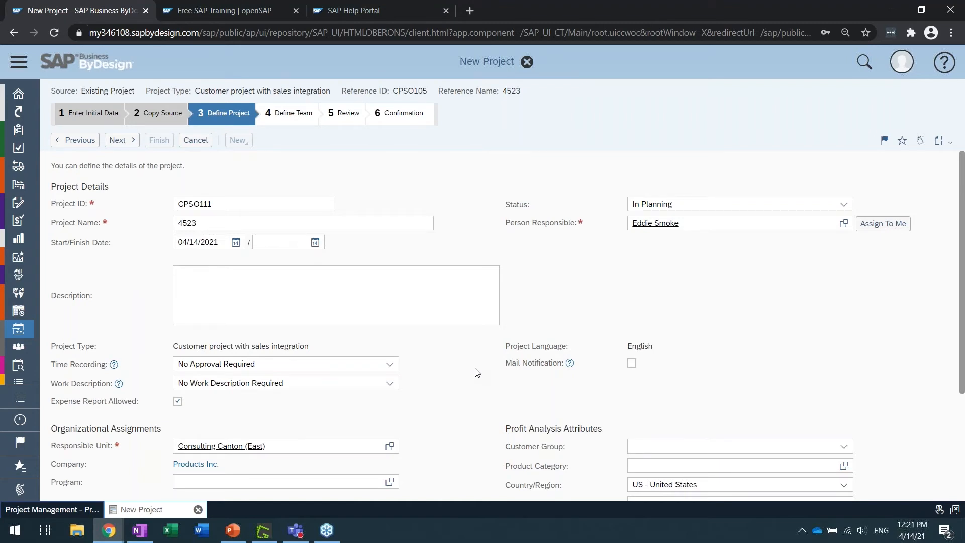
pyautogui.tripleClick(516, 223)
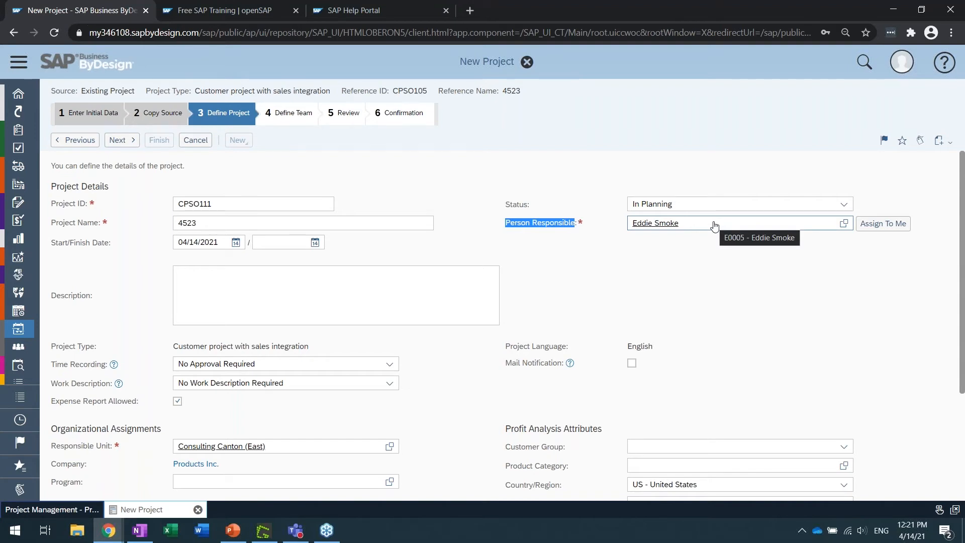
pyautogui.click(744, 273)
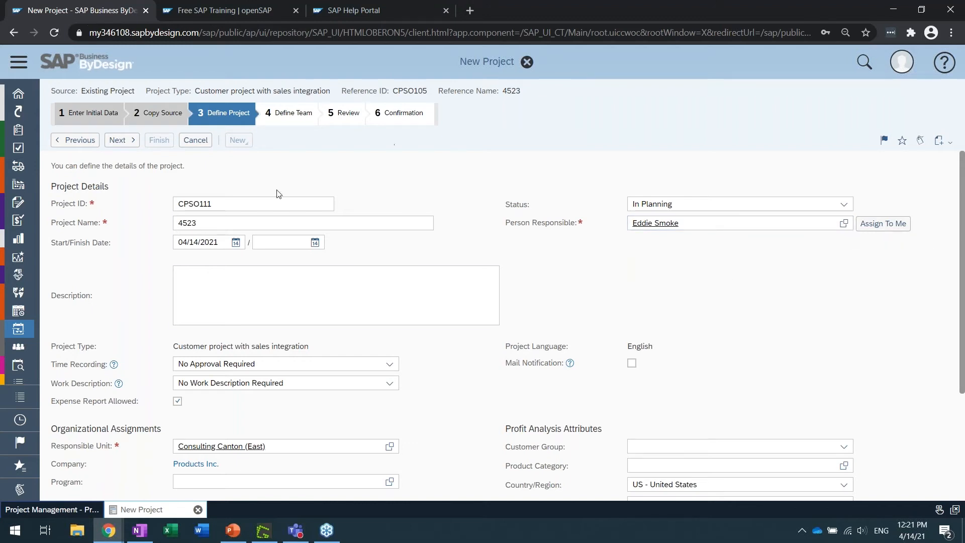
# Continue through Define Team with the copied team members to the Review stage and check the project's status
pyautogui.click(120, 140)
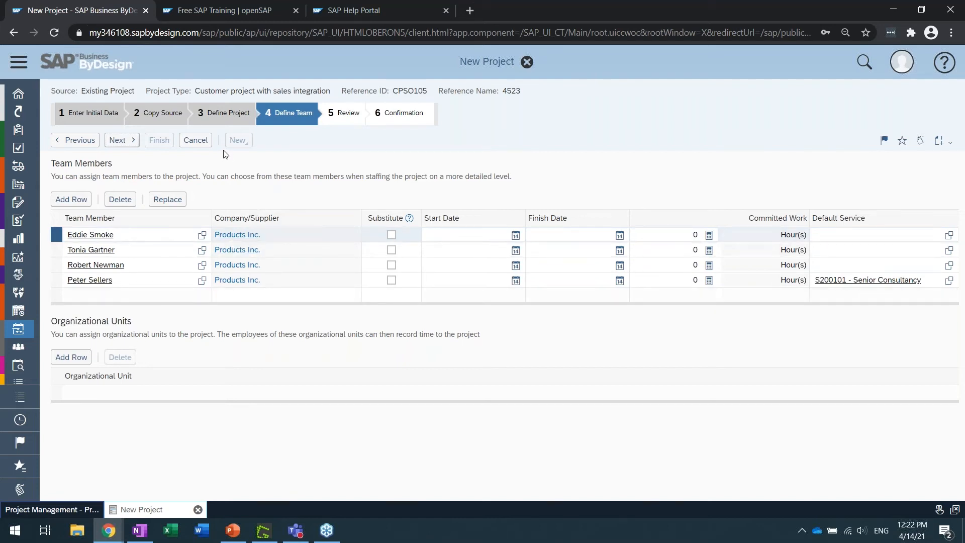
pyautogui.click(130, 142)
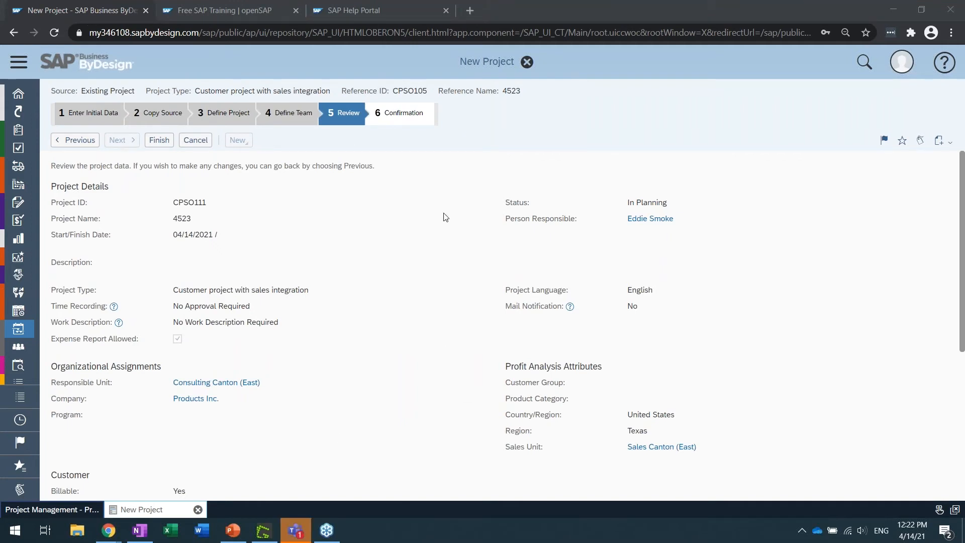
pyautogui.doubleClick(646, 203)
pyautogui.click(646, 203)
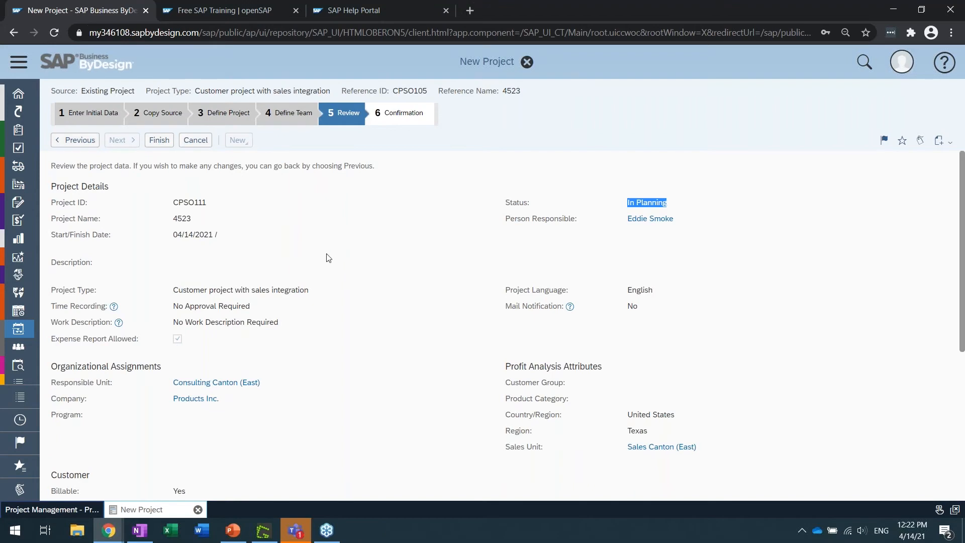
# Return to Define Project and examine the project's status choices and the Billable setting in the Customer section
pyautogui.click(76, 140)
pyautogui.click(77, 140)
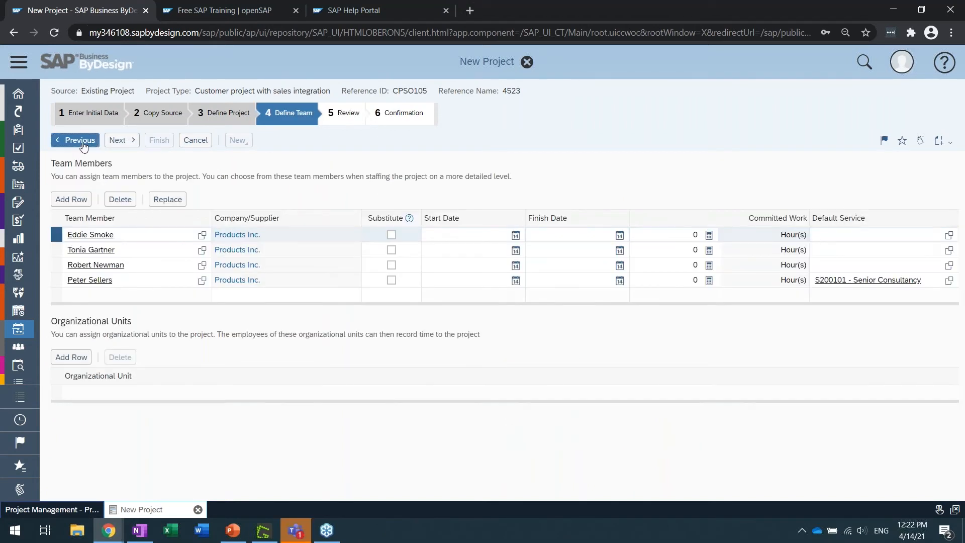
pyautogui.click(669, 204)
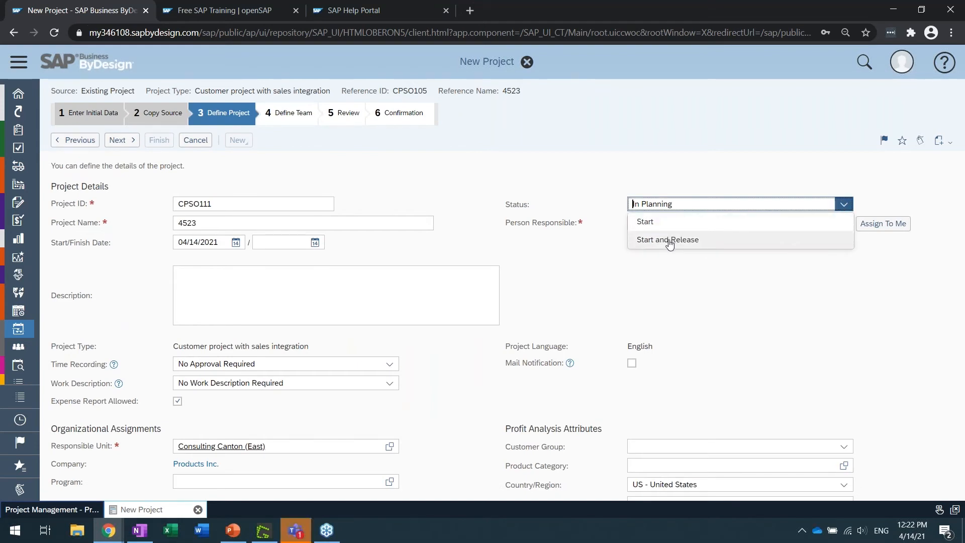
pyautogui.click(565, 208)
pyautogui.click(120, 139)
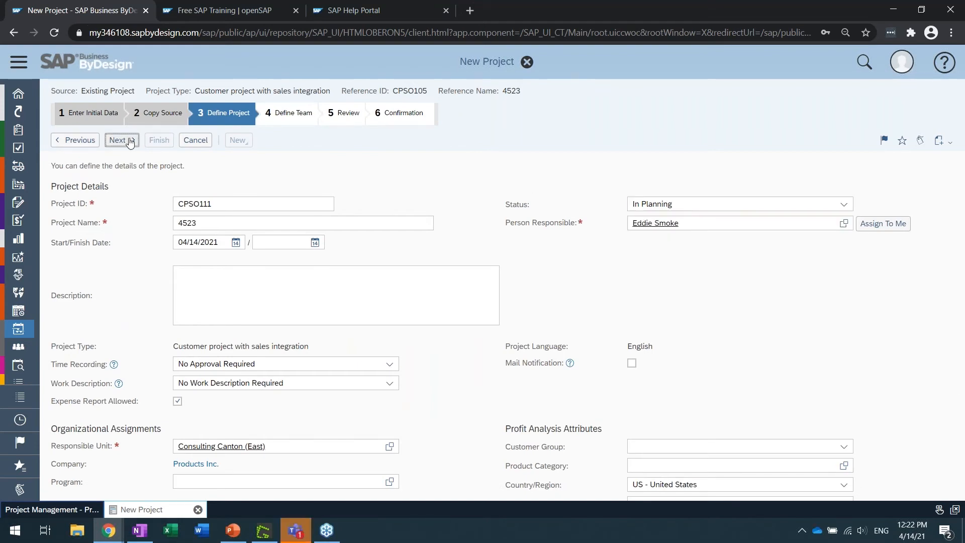
pyautogui.click(90, 141)
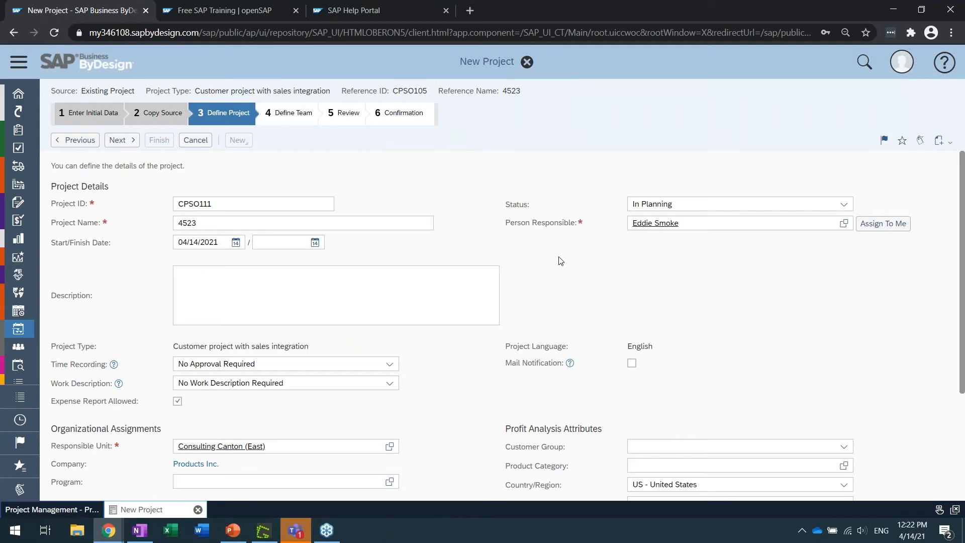
pyautogui.scroll(-3, 561, 261)
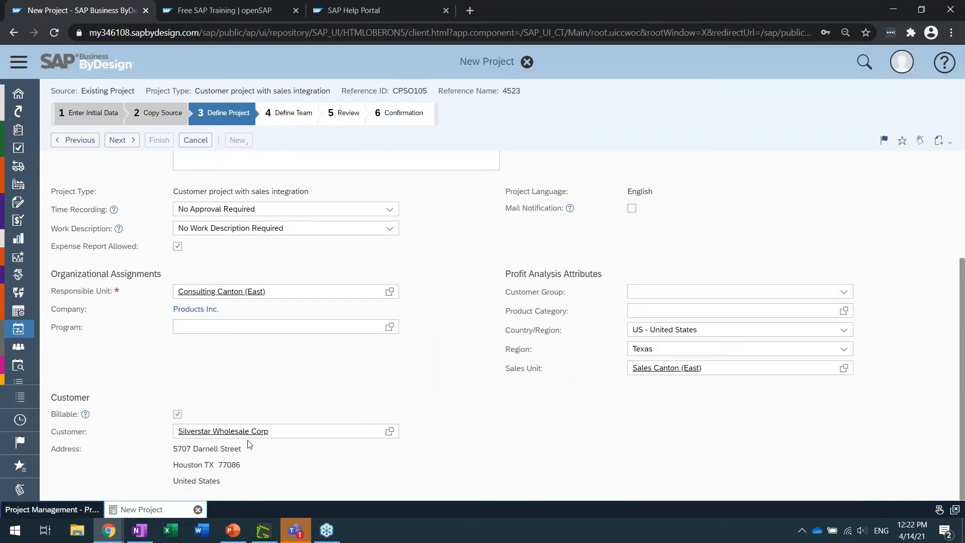
pyautogui.click(178, 414)
pyautogui.scroll(3, 470, 359)
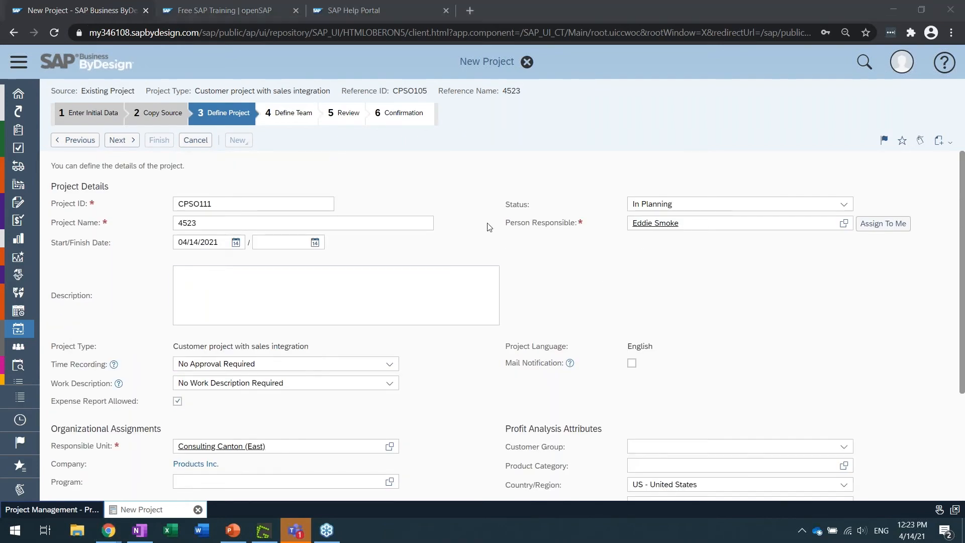
# Continue through Define Team and Review, finish creating project CPSO111, and open it for maintenance
pyautogui.click(128, 143)
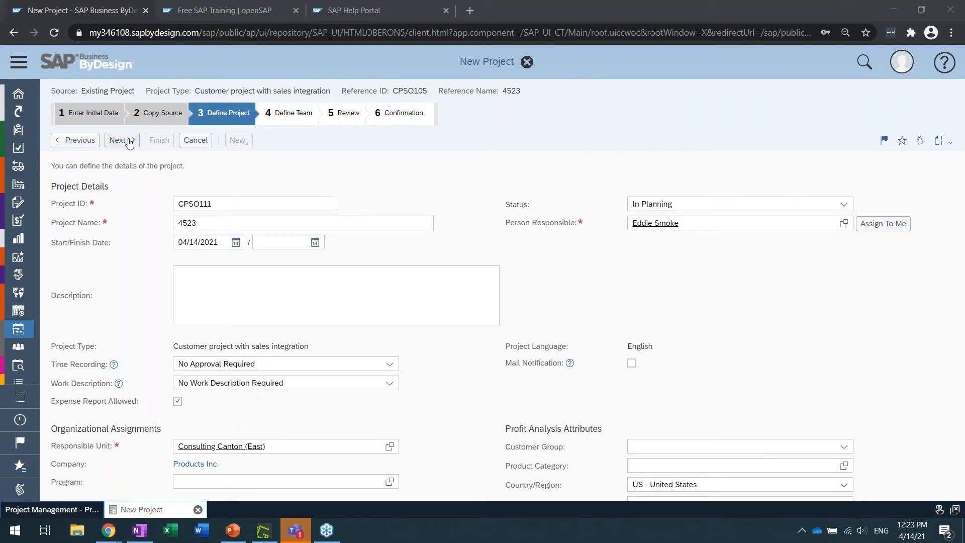
pyautogui.click(128, 142)
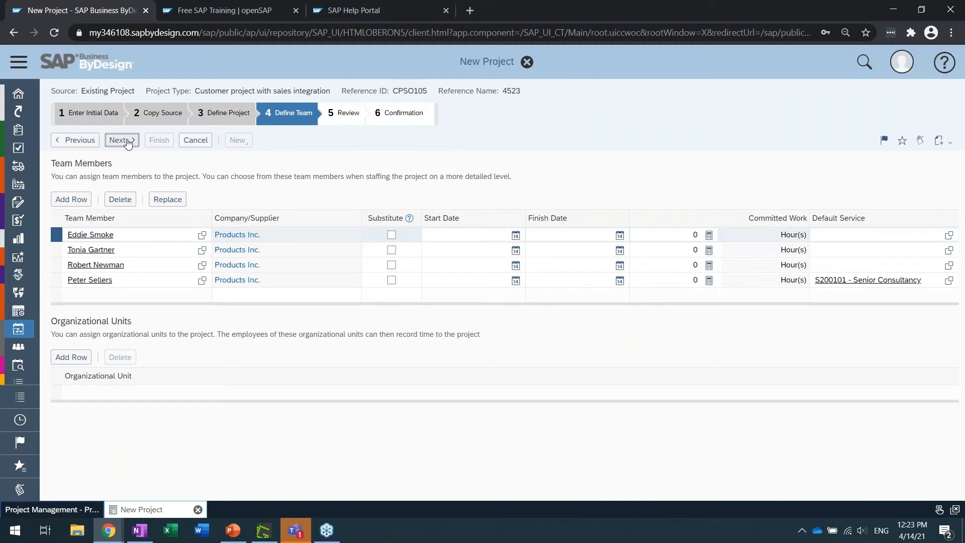
pyautogui.click(128, 142)
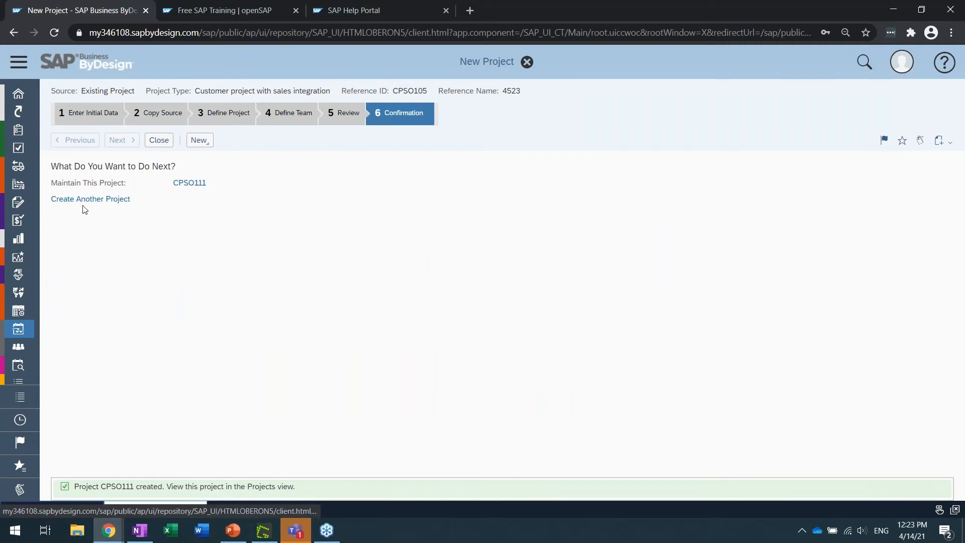
pyautogui.click(190, 183)
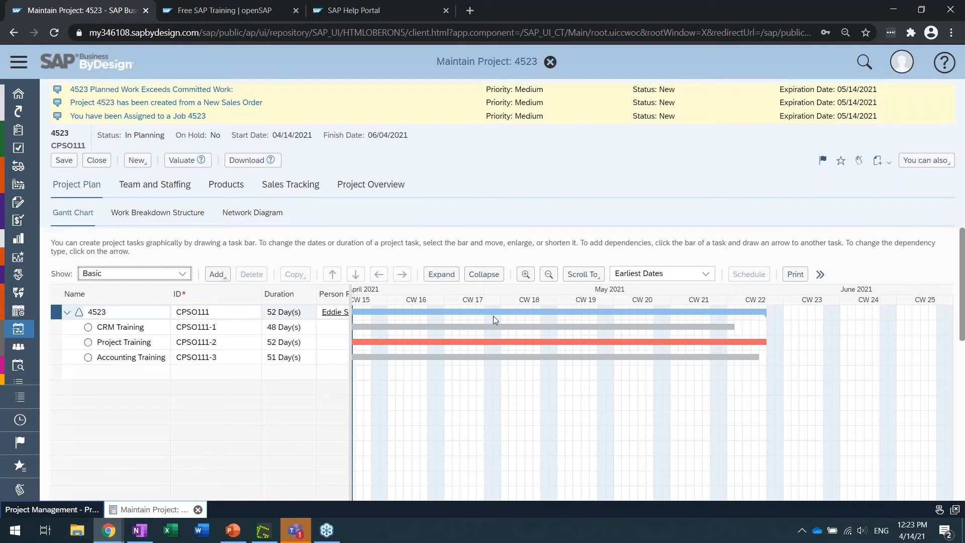
# Widen the task table beside the Gantt chart to show the Person Responsible and Status columns for project 4523 and its tasks
pyautogui.click(413, 242)
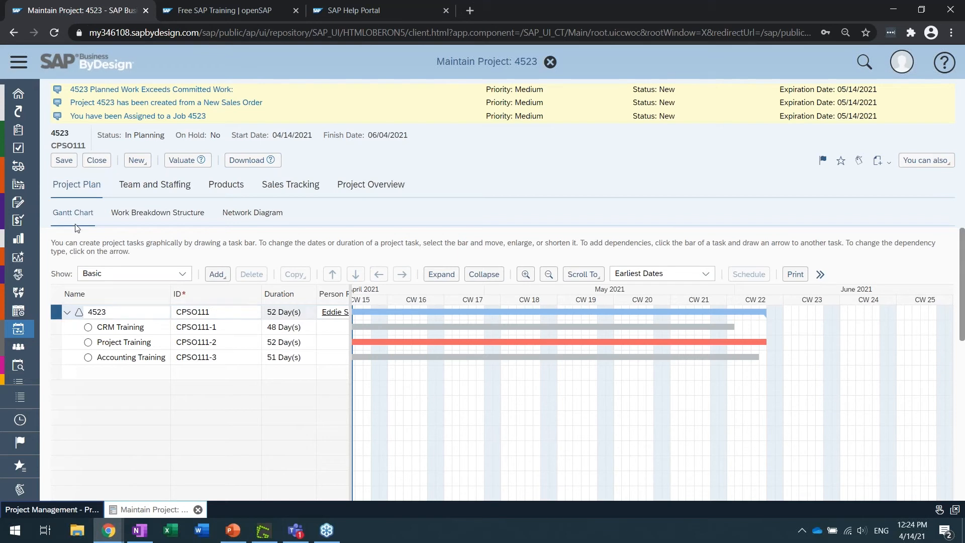
pyautogui.click(108, 312)
pyautogui.click(121, 326)
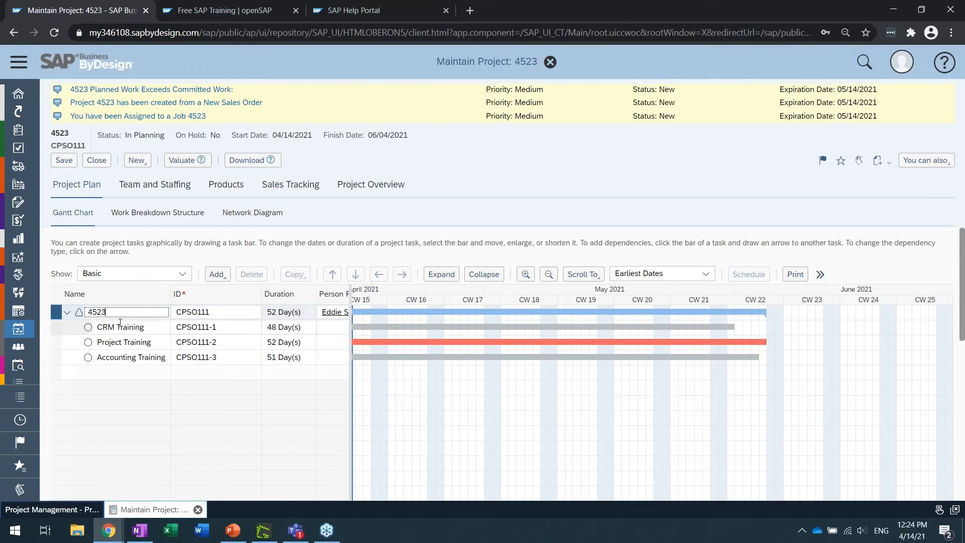
pyautogui.click(121, 342)
pyautogui.click(119, 312)
pyautogui.moveTo(351, 315); pyautogui.dragTo(800, 312)
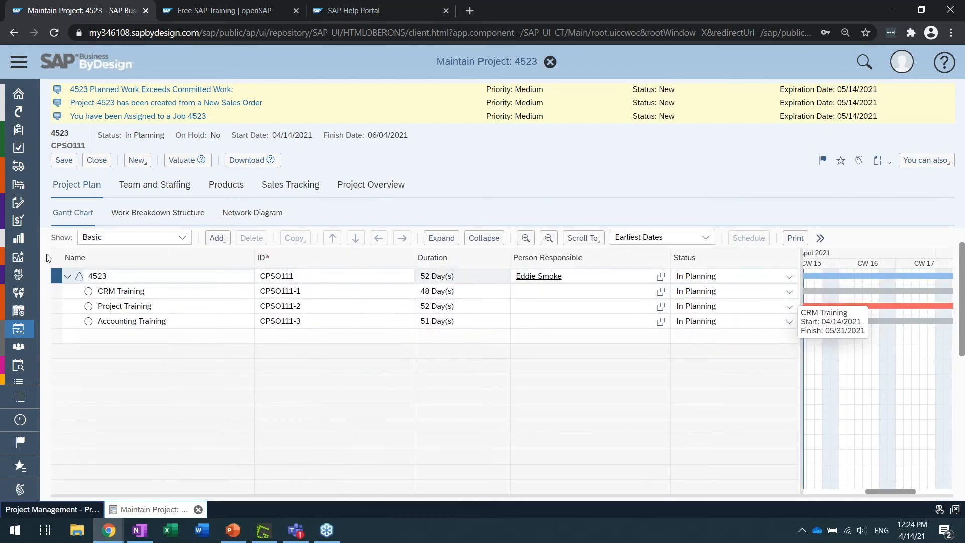
# Reduce the height of the Gantt chart area so the task list and the project details fit on screen together
pyautogui.scroll(-5, 49, 258)
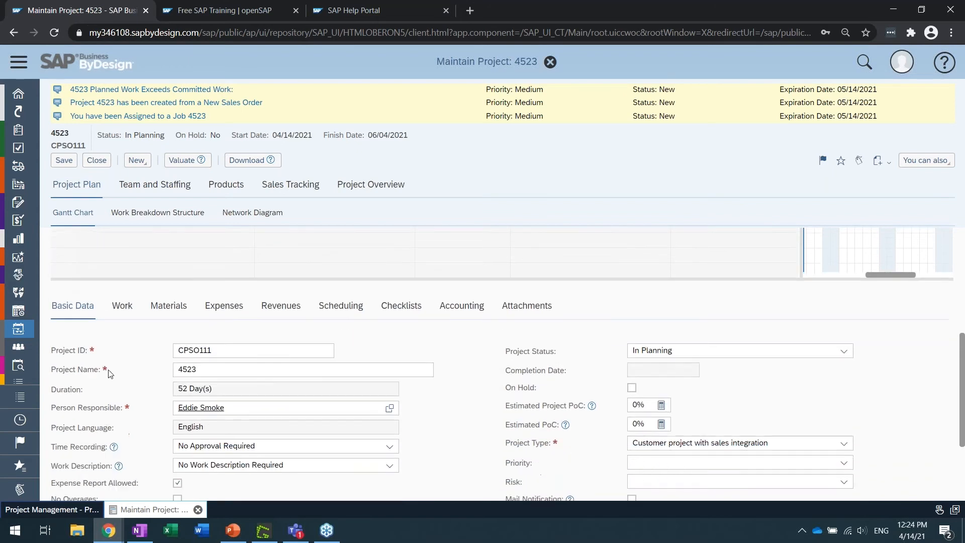
pyautogui.scroll(3, 142, 345)
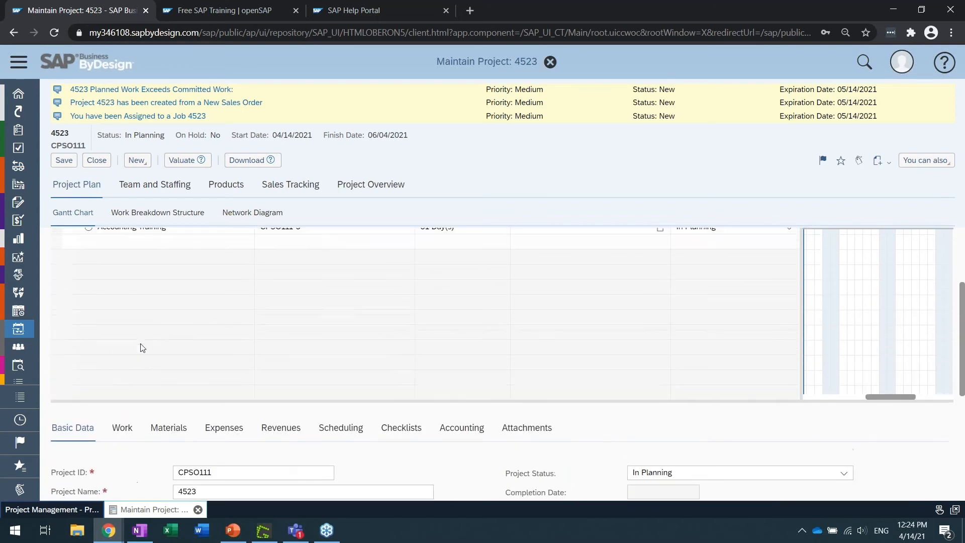
pyautogui.moveTo(159, 399); pyautogui.dragTo(152, 262)
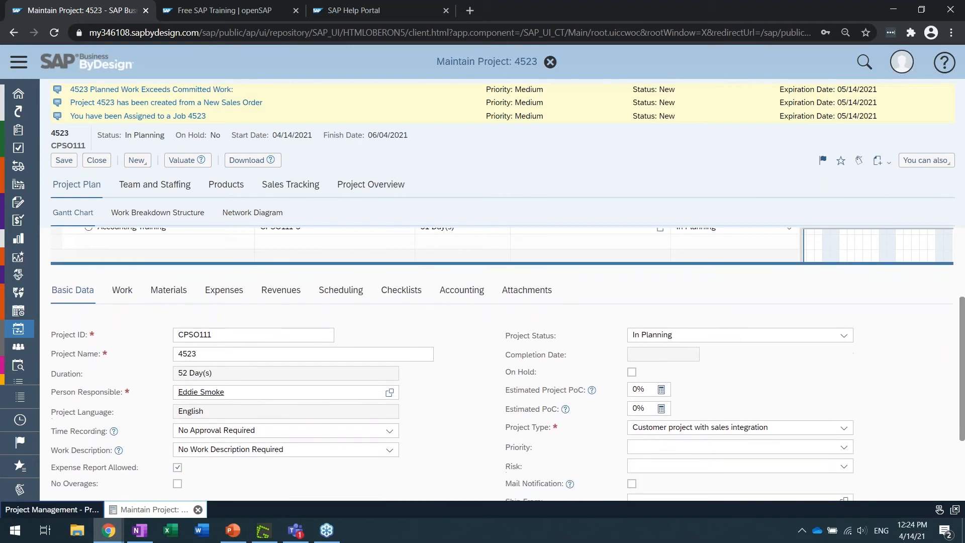
pyautogui.scroll(3, 142, 327)
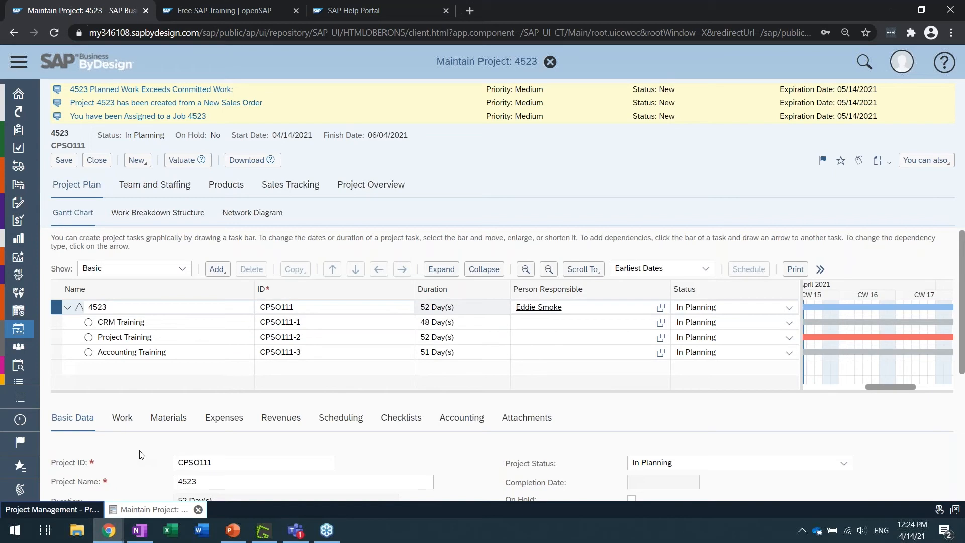
# Compare the detail sections offered for the project 4523 row with those for the CRM Training and Project Training tasks
pyautogui.click(152, 308)
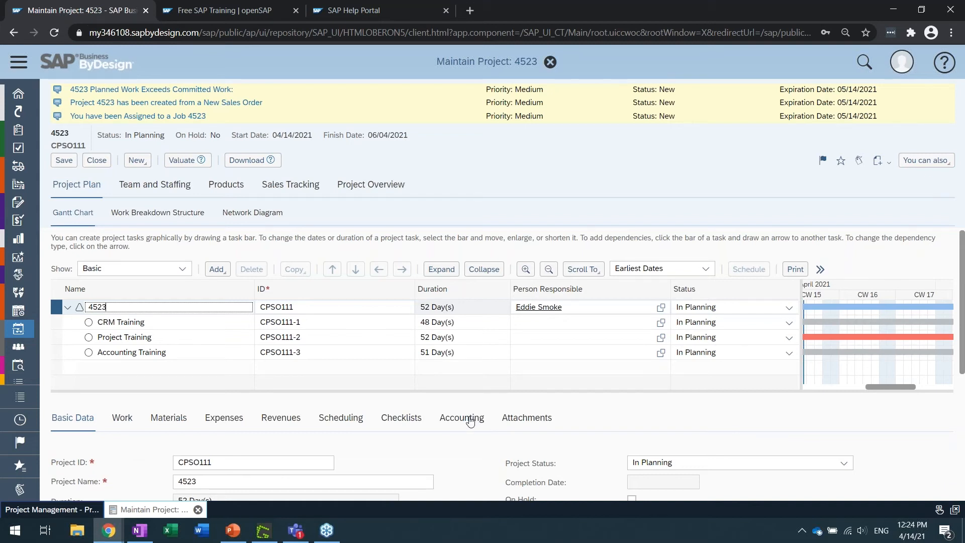
pyautogui.click(237, 321)
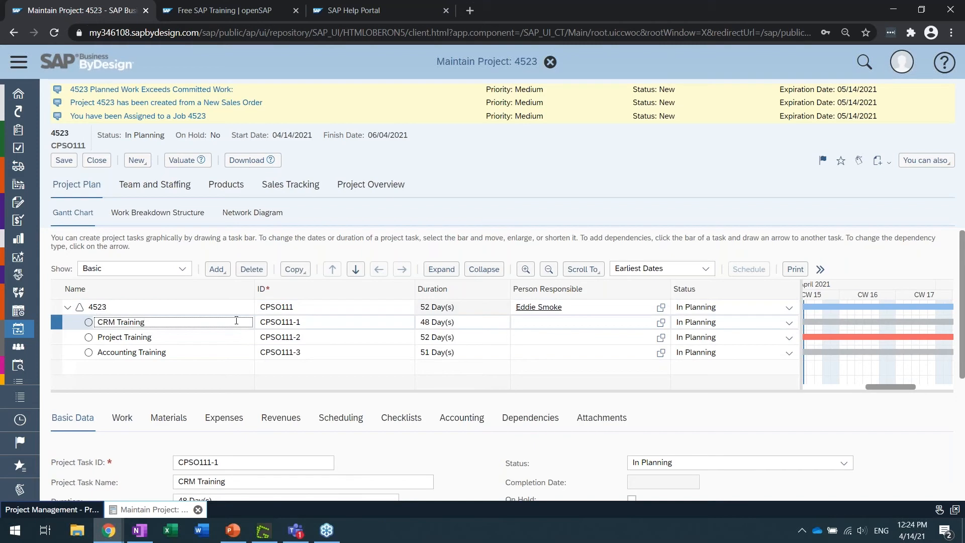
pyautogui.click(237, 335)
pyautogui.click(229, 320)
pyautogui.click(223, 307)
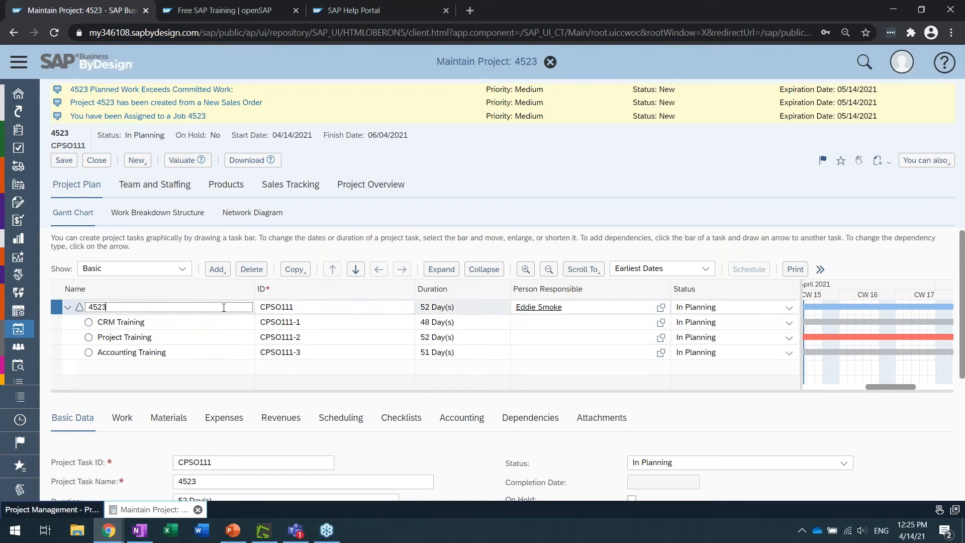
pyautogui.click(226, 321)
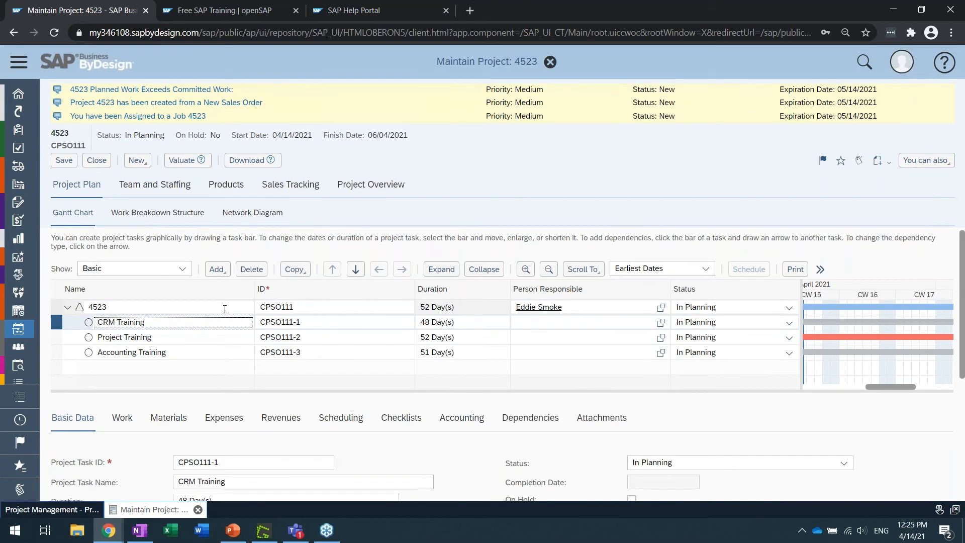
# Examine the Accounting data of project 4523, including responsible unit, company, program, customer and Profit Analysis Attributes
pyautogui.click(225, 308)
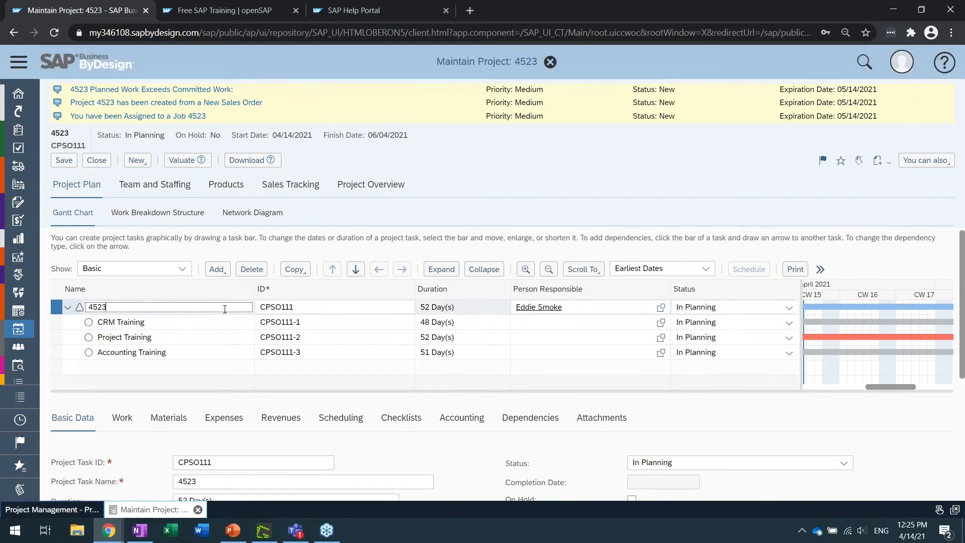
pyautogui.click(465, 421)
pyautogui.scroll(-4, 473, 450)
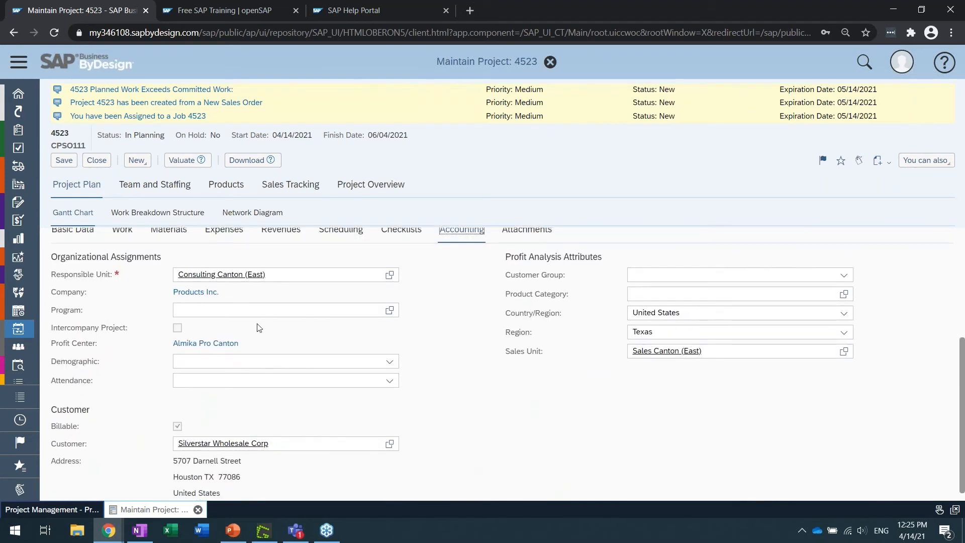
pyautogui.tripleClick(78, 276)
pyautogui.doubleClick(70, 293)
pyautogui.scroll(4, 468, 426)
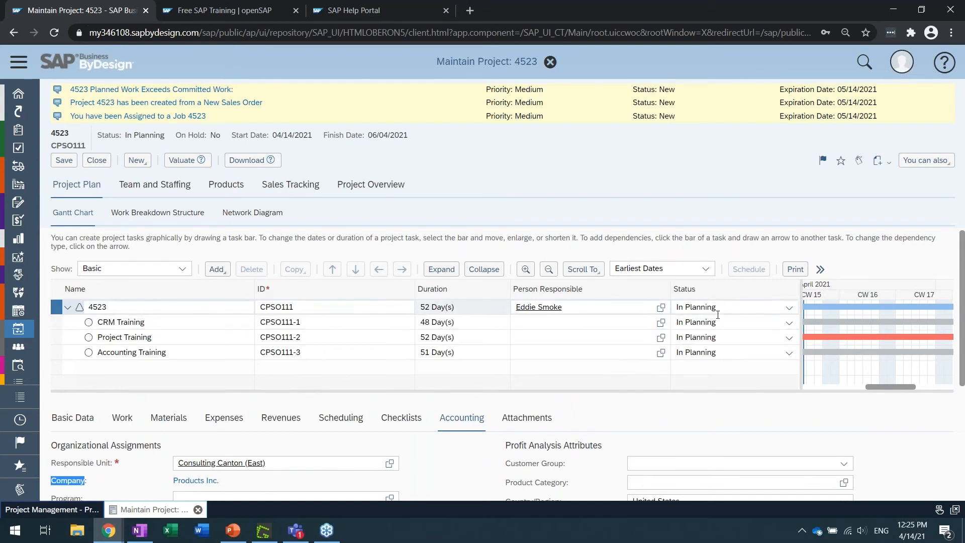
pyautogui.click(479, 460)
pyautogui.scroll(-3, 479, 461)
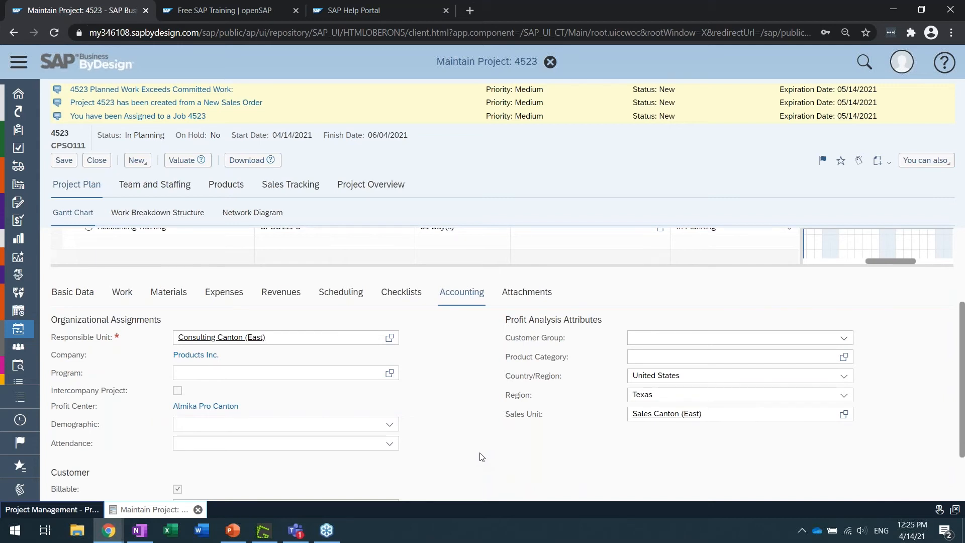
pyautogui.scroll(3, 481, 456)
pyautogui.scroll(-3, 481, 456)
pyautogui.moveTo(137, 320); pyautogui.dragTo(79, 321)
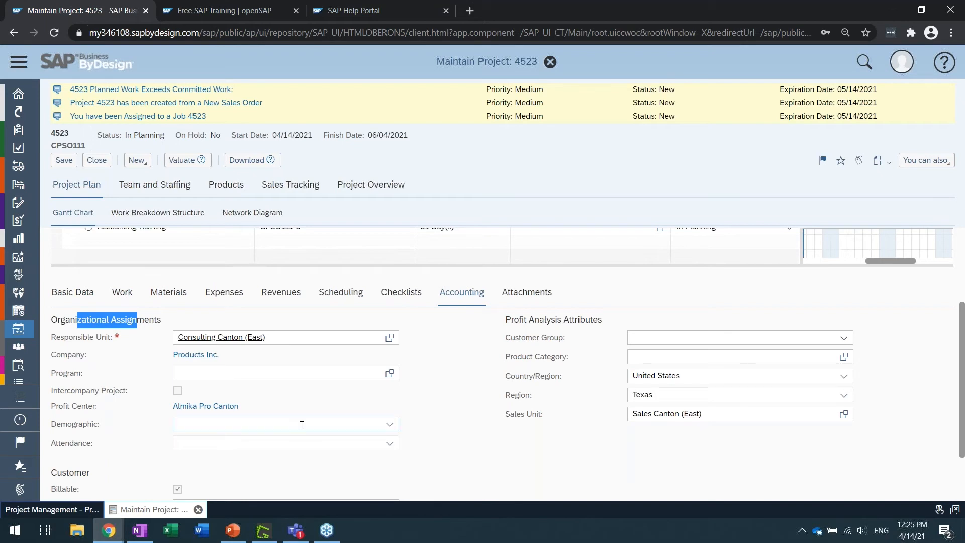
pyautogui.click(184, 373)
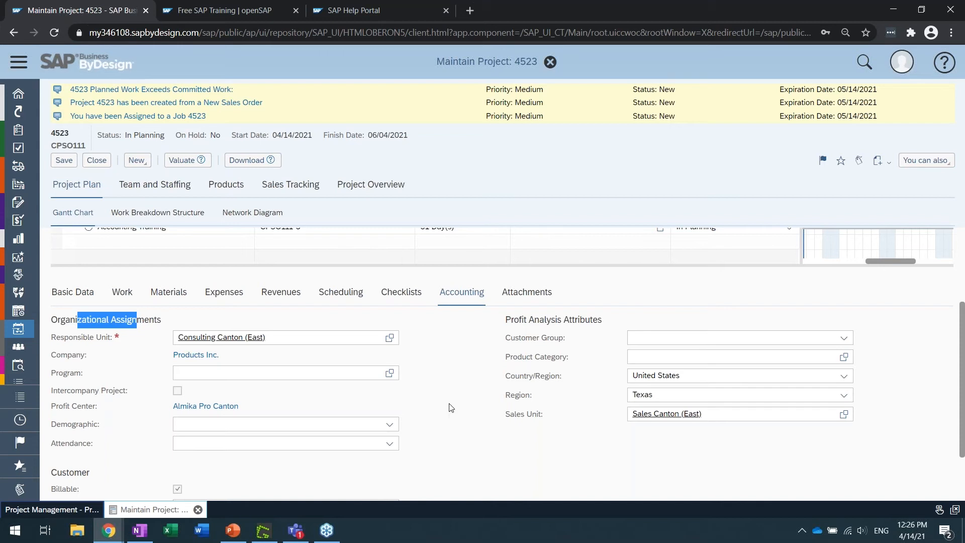
pyautogui.scroll(3, 451, 408)
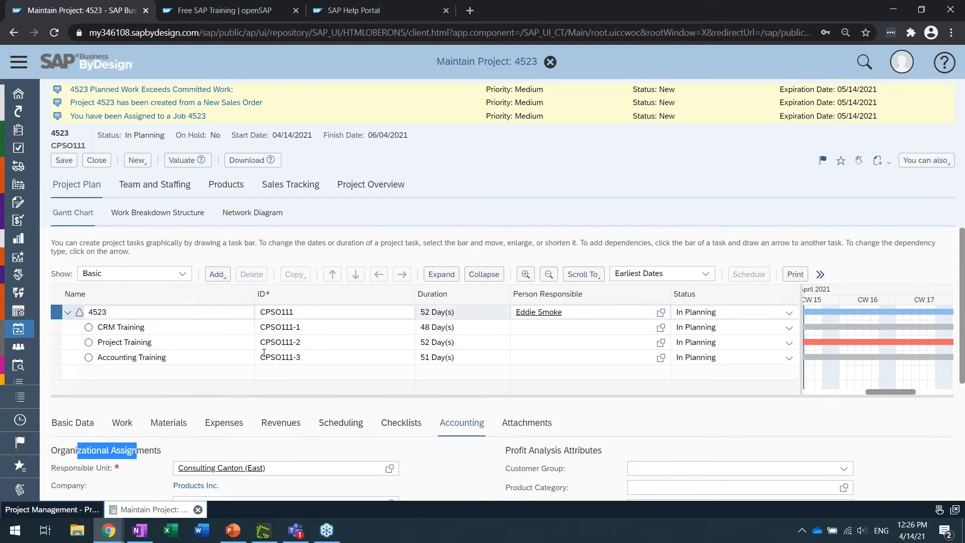
# Set the project's scheduling calendar to General Calendar with 7 working days and no public holidays
pyautogui.click(342, 424)
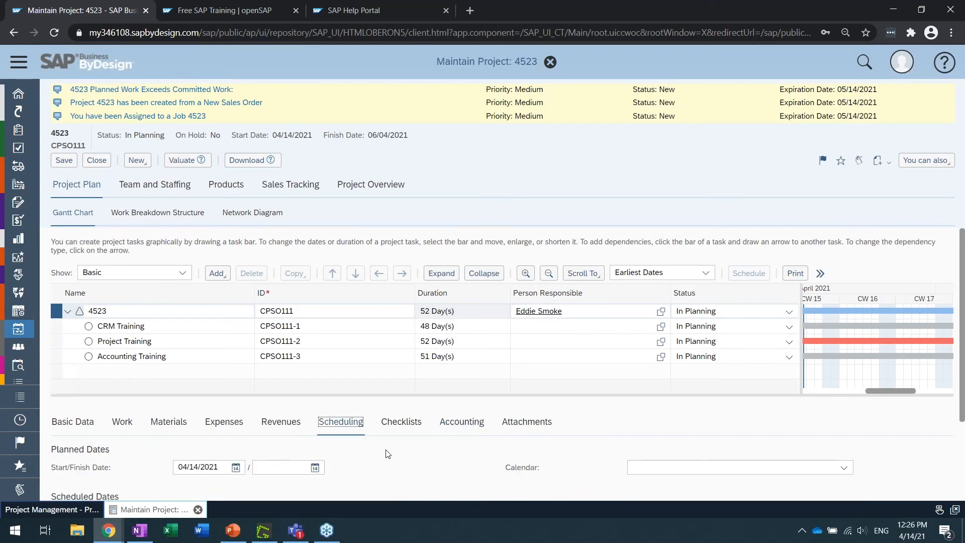
pyautogui.scroll(-2, 388, 452)
pyautogui.click(844, 356)
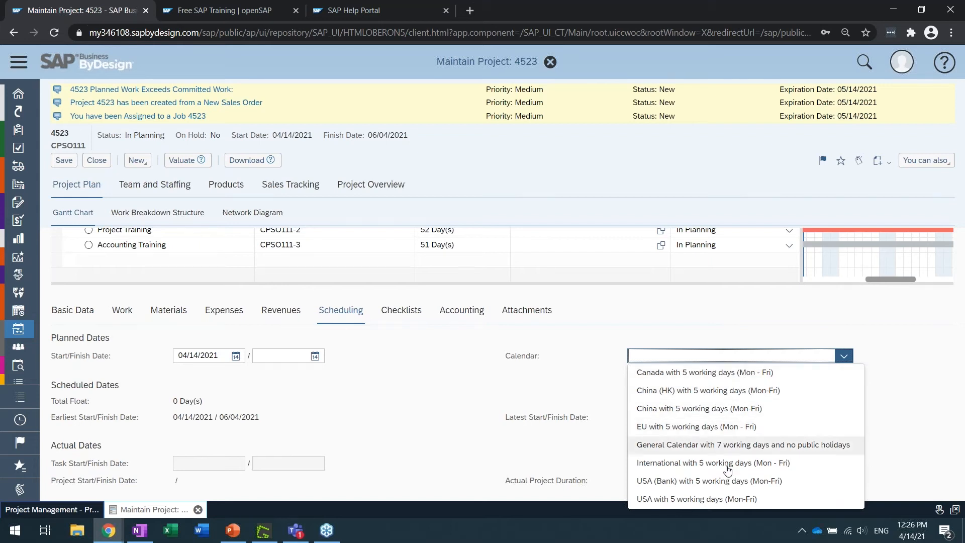
pyautogui.click(744, 445)
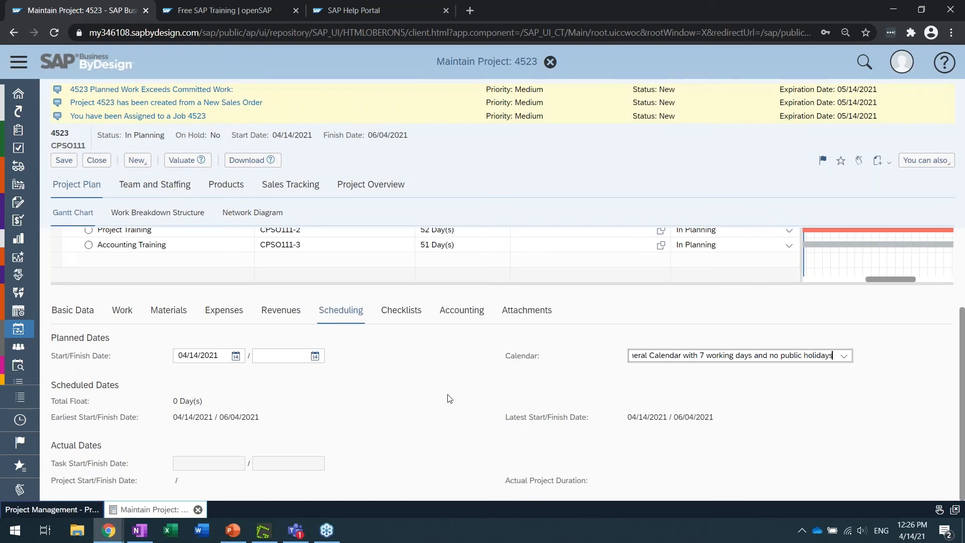
# Narrow the task table to show more of the Gantt bars and display the project's Basic Data
pyautogui.scroll(3, 449, 397)
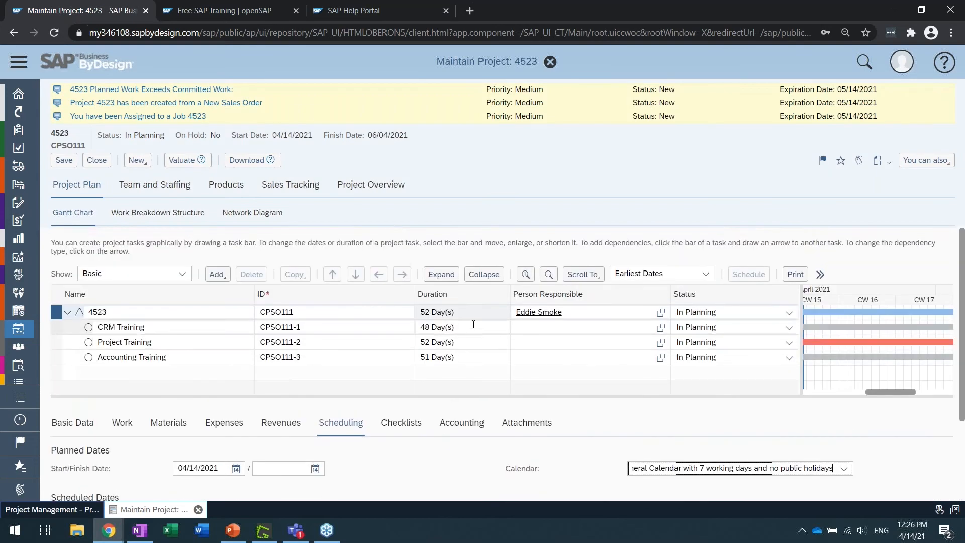
pyautogui.moveTo(819, 329)
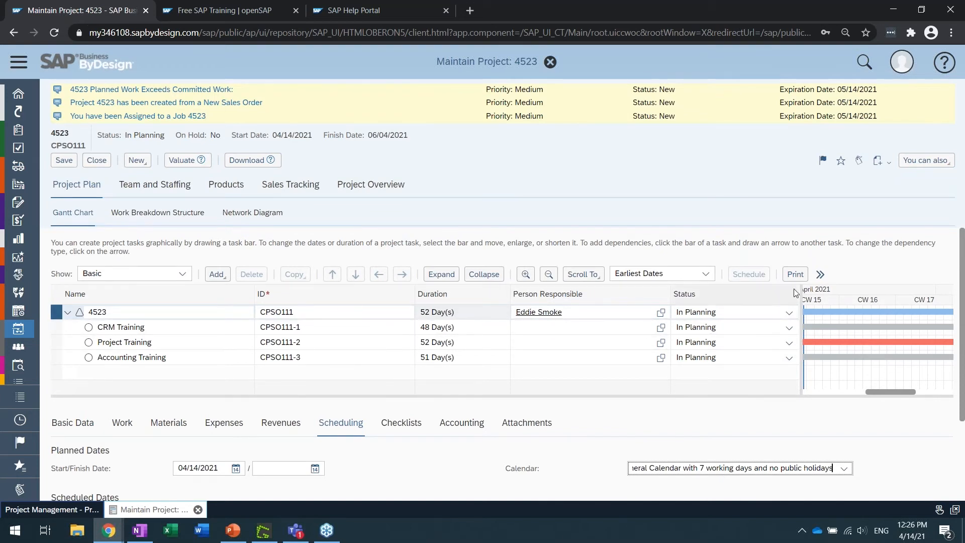
pyautogui.moveTo(800, 293); pyautogui.dragTo(481, 293)
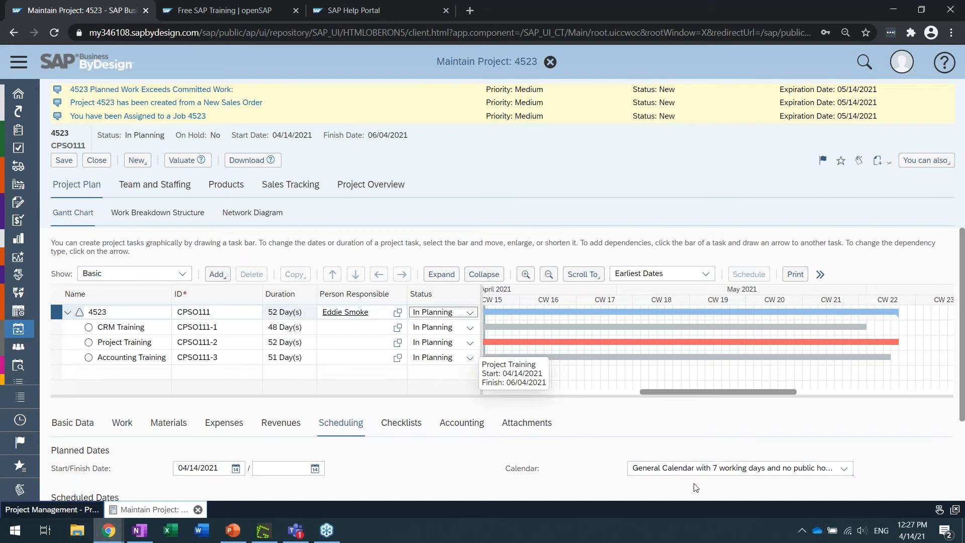
pyautogui.click(84, 430)
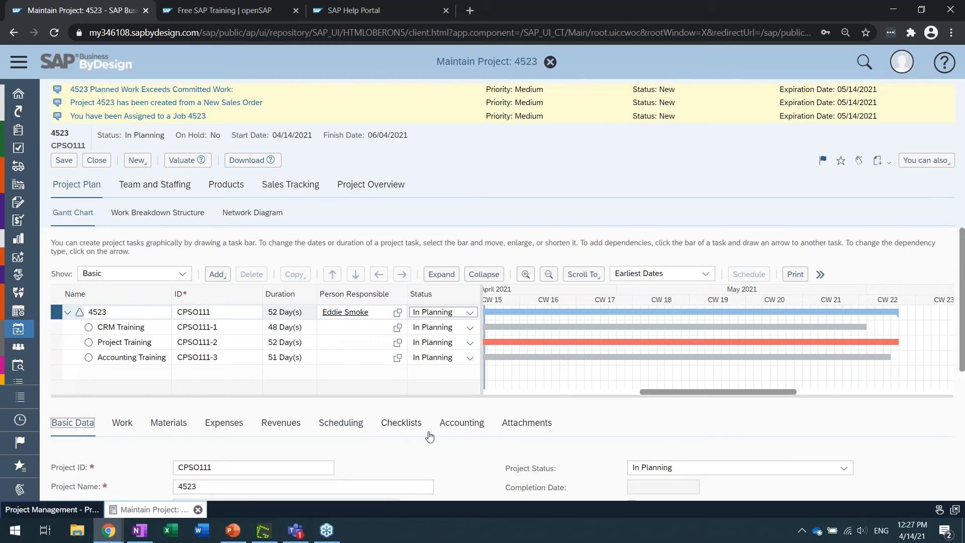
# Review the project's Basic Data fields and its Accounting organizational assignments, customer and Profit Analysis Attributes
pyautogui.scroll(-4, 427, 434)
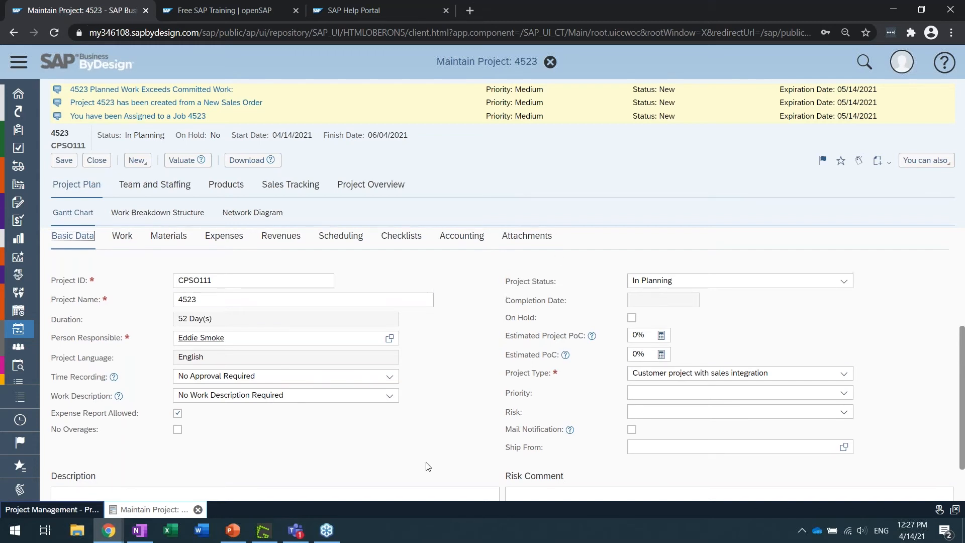
pyautogui.scroll(1, 428, 467)
pyautogui.scroll(1, 428, 467)
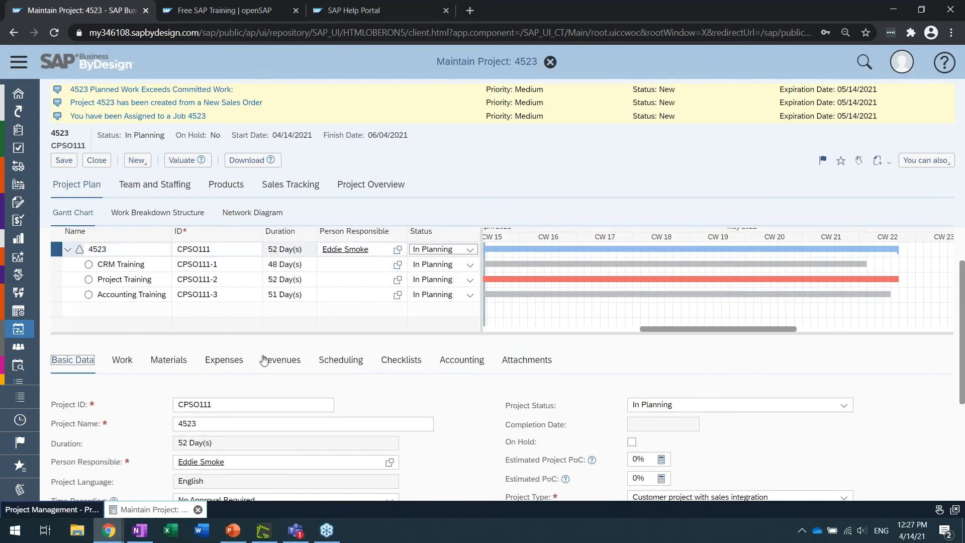
pyautogui.click(456, 362)
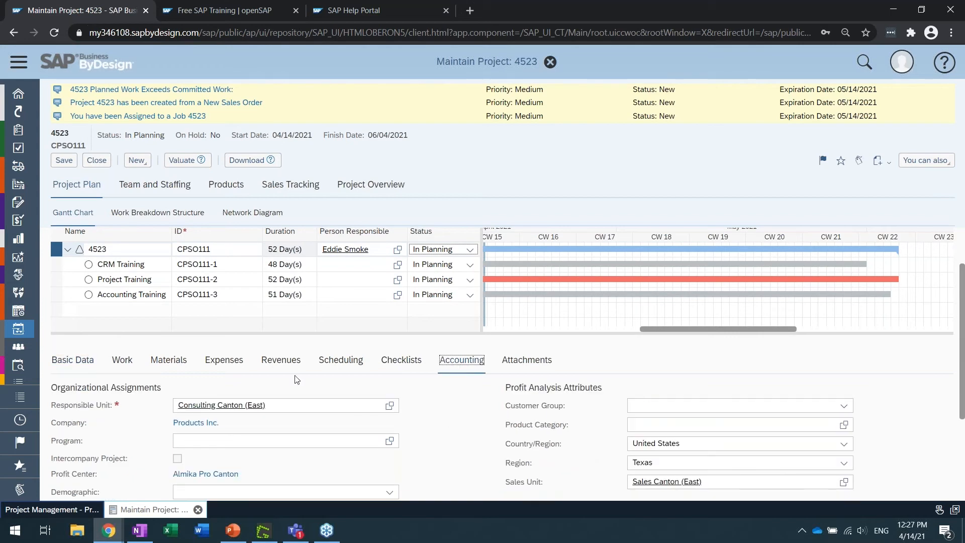
pyautogui.scroll(-2, 134, 388)
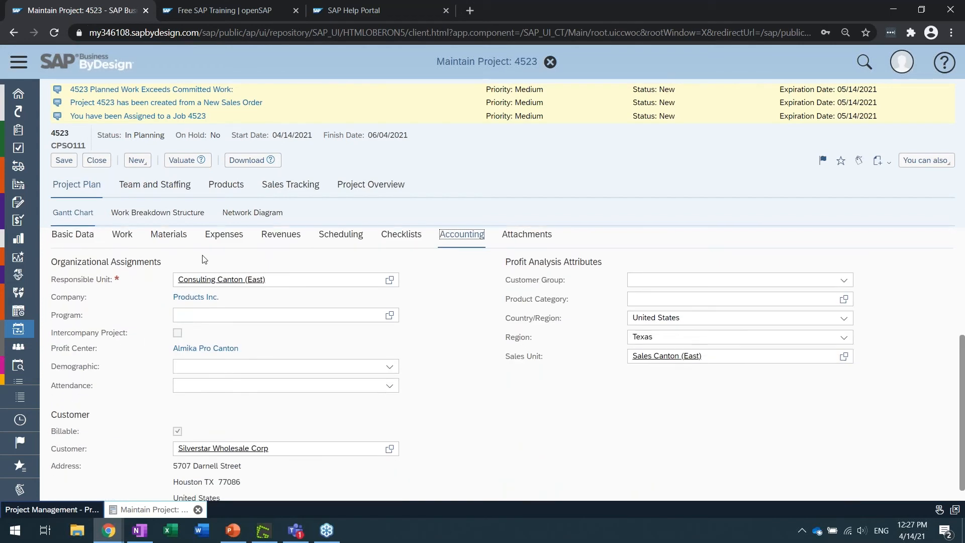
pyautogui.scroll(3, 421, 379)
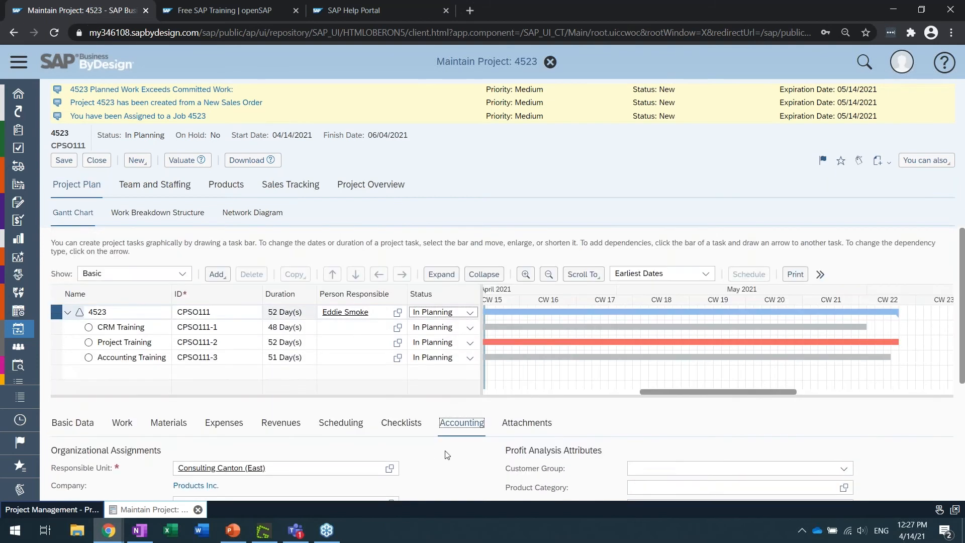
# Look through the Basic Data, Work, Materials, Expenses, Revenues and Scheduling details of the project 4523 row
pyautogui.click(84, 427)
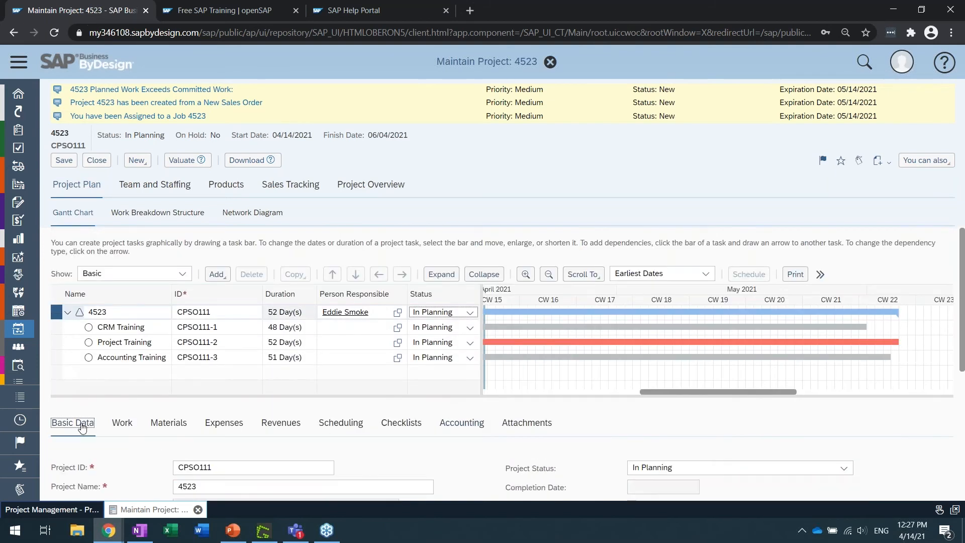
pyautogui.click(125, 426)
pyautogui.click(168, 425)
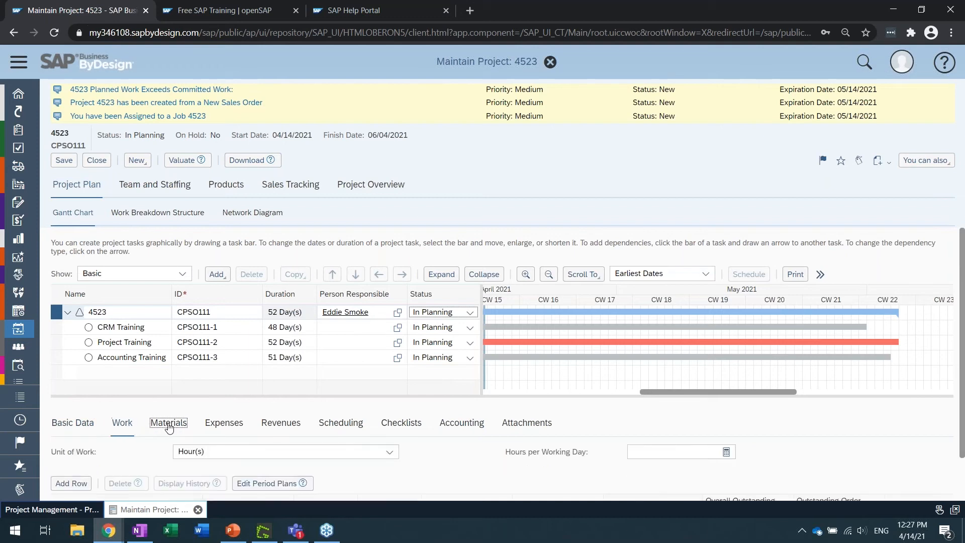
pyautogui.click(211, 431)
pyautogui.click(269, 425)
pyautogui.click(347, 424)
pyautogui.scroll(-1, 352, 440)
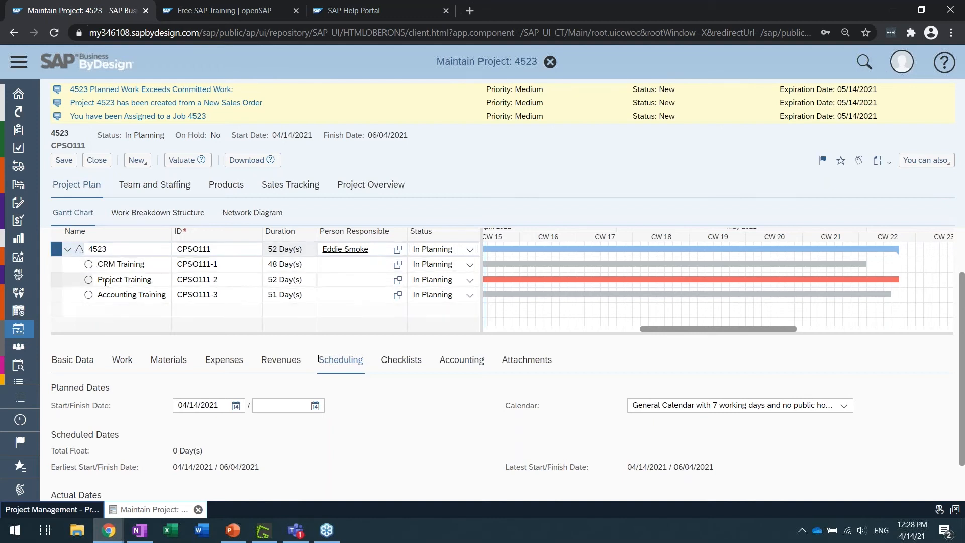
pyautogui.click(124, 368)
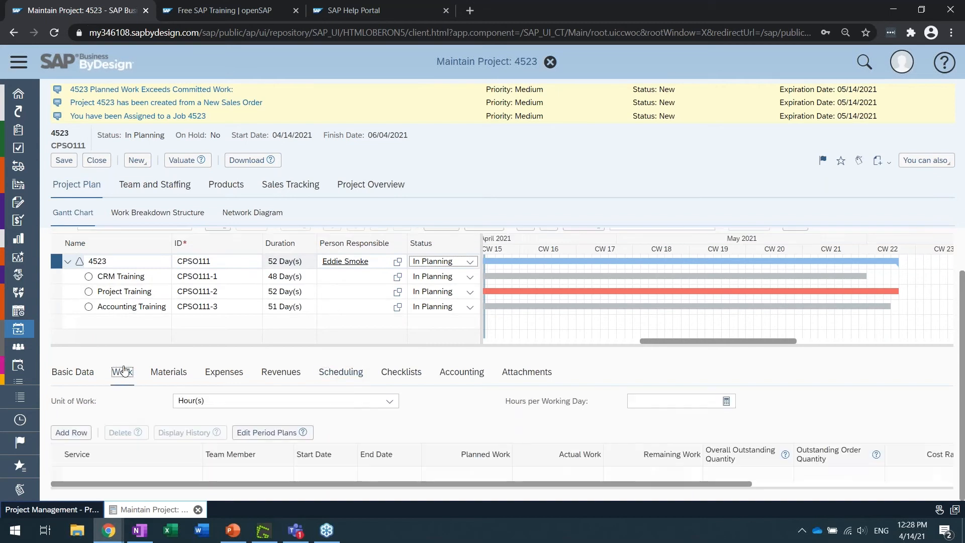
pyautogui.click(169, 374)
pyautogui.click(224, 399)
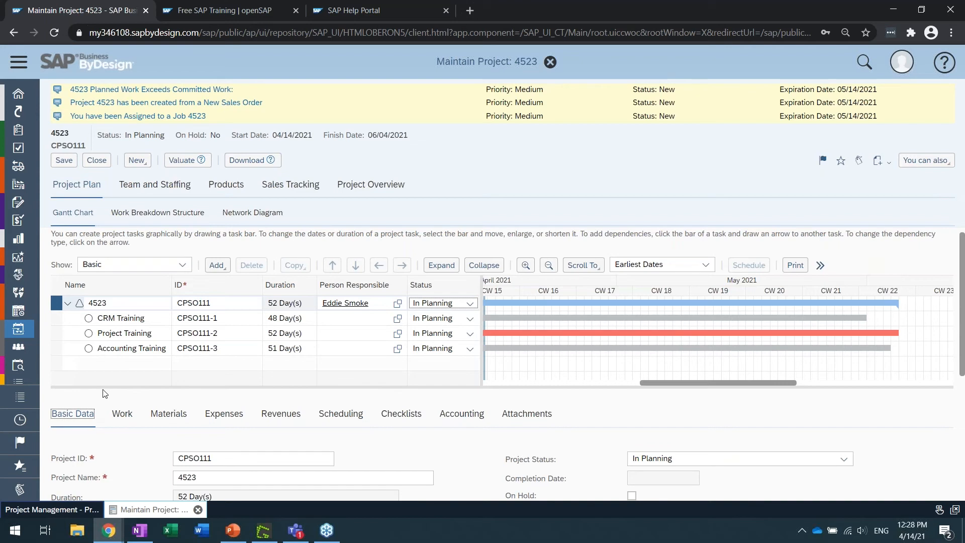
# Examine the project's team member list and the Person Responsible field in the project plan's Basic Data
pyautogui.click(171, 190)
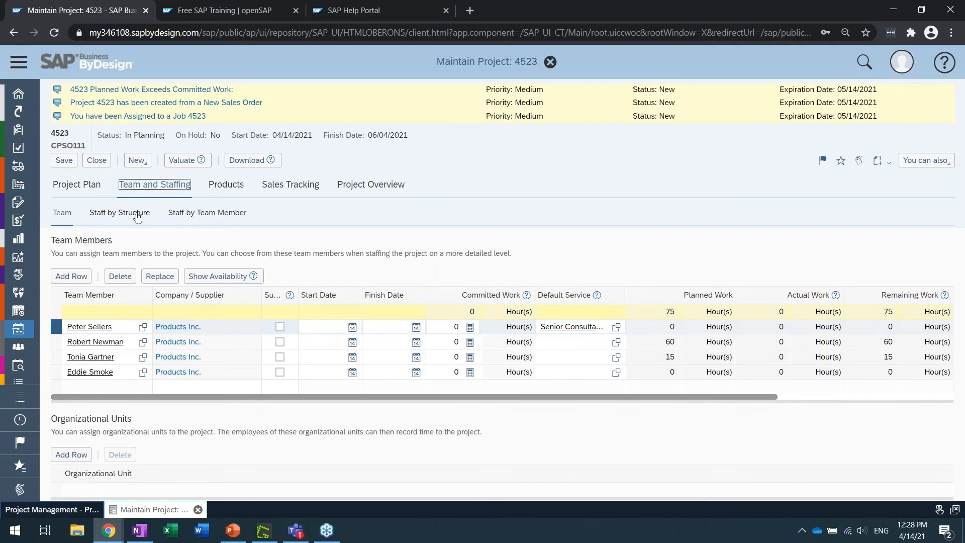
pyautogui.click(61, 212)
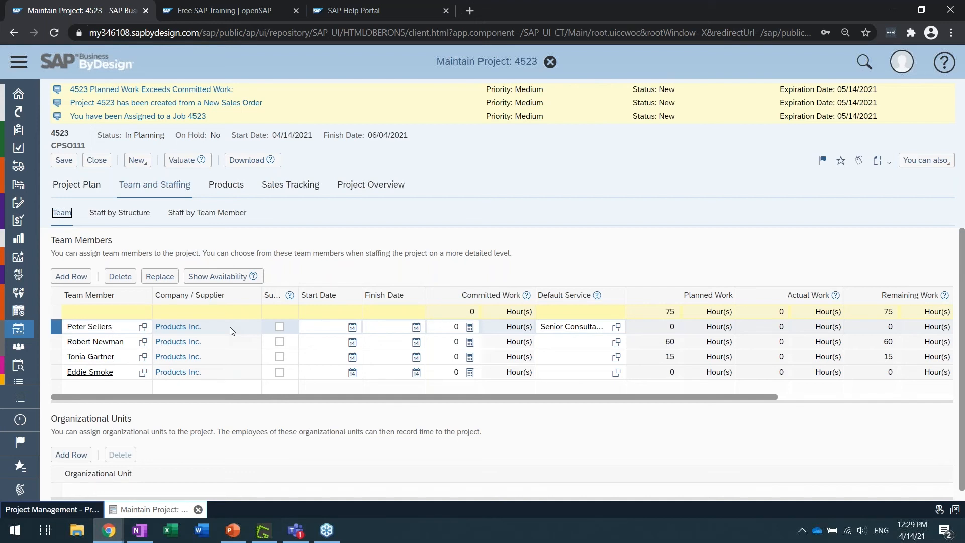
pyautogui.click(77, 185)
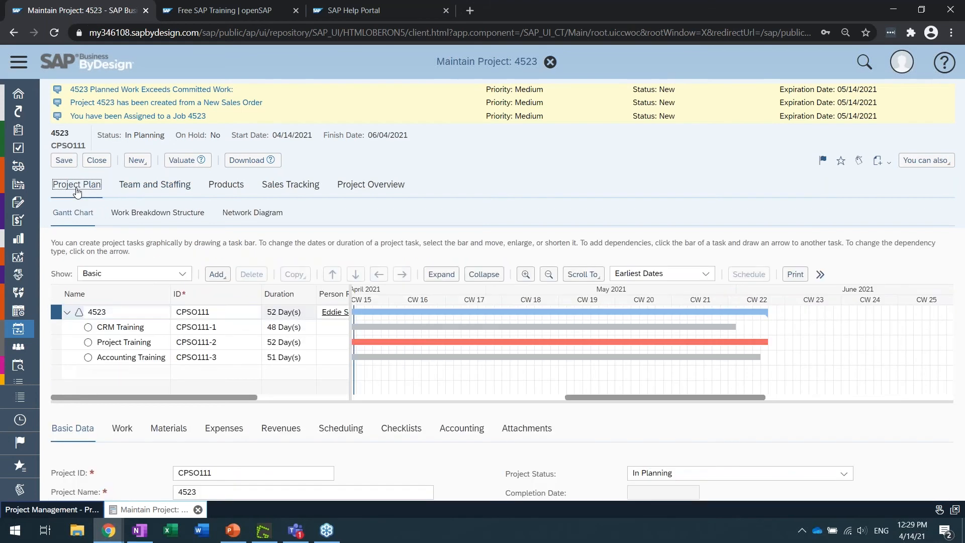
pyautogui.scroll(-5, 387, 466)
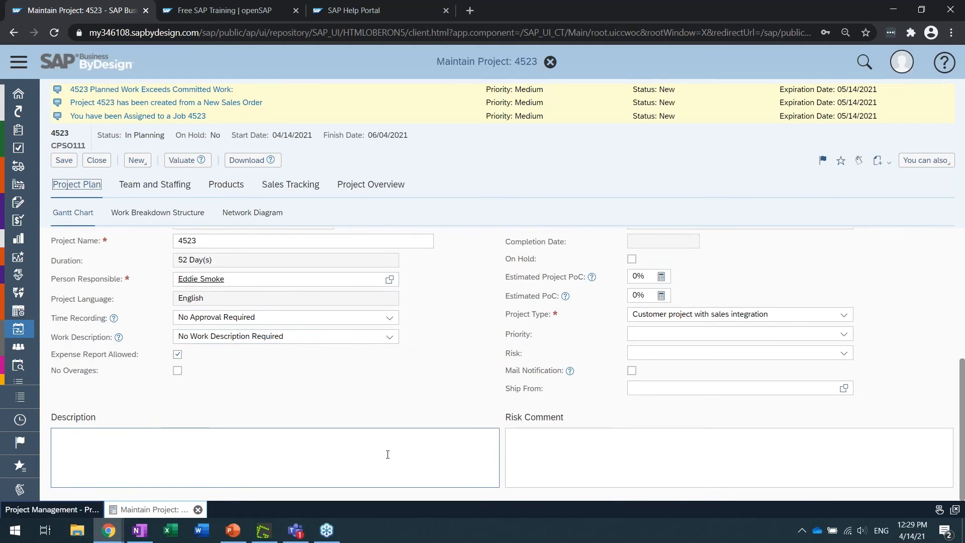
pyautogui.scroll(1, 387, 454)
pyautogui.tripleClick(64, 344)
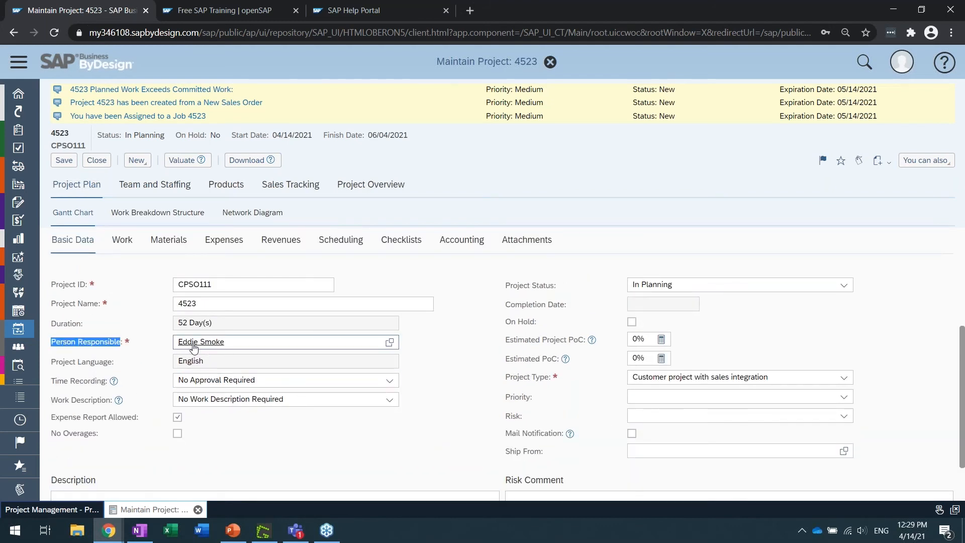
pyautogui.scroll(3, 170, 358)
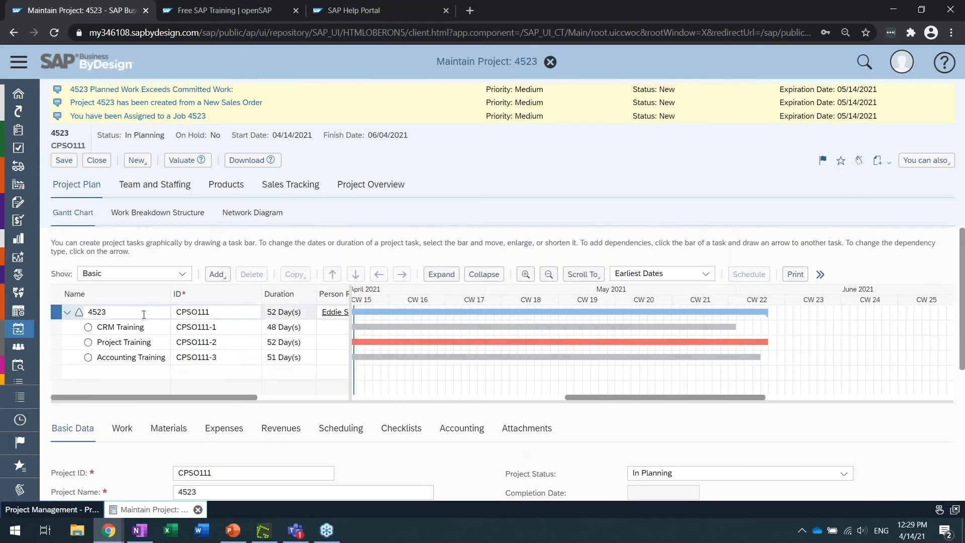
# Add an external consultant from Excellent Consulting as a new row in the project's Team Members list
pyautogui.click(149, 187)
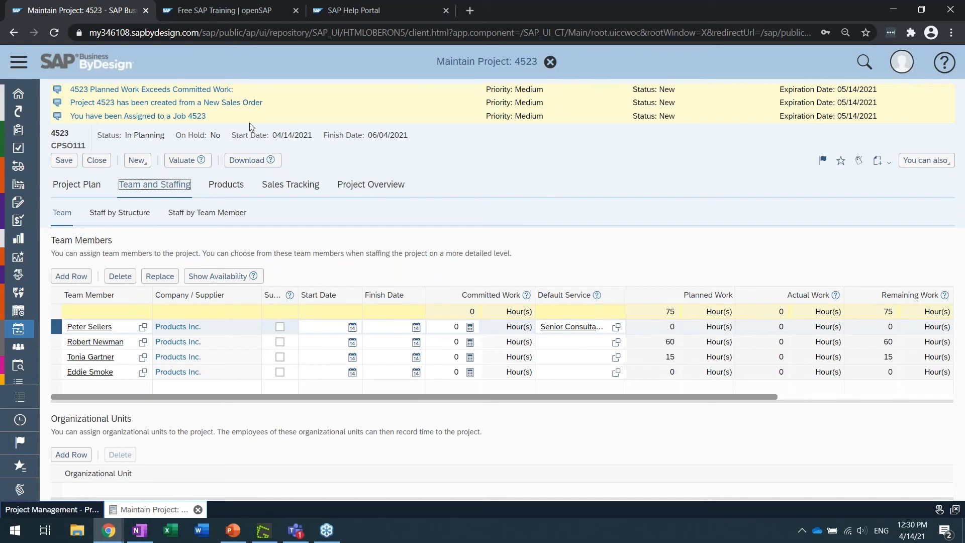
pyautogui.click(71, 276)
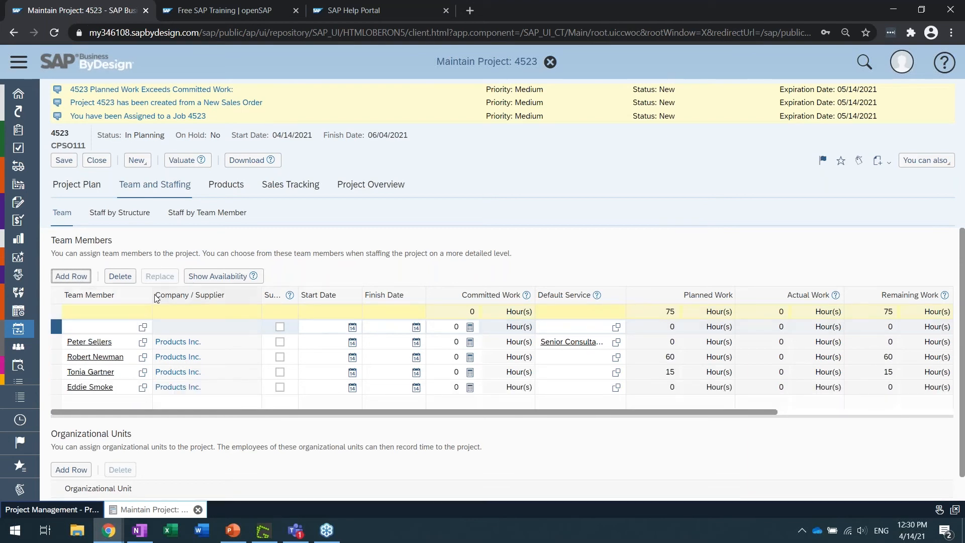
pyautogui.click(119, 323)
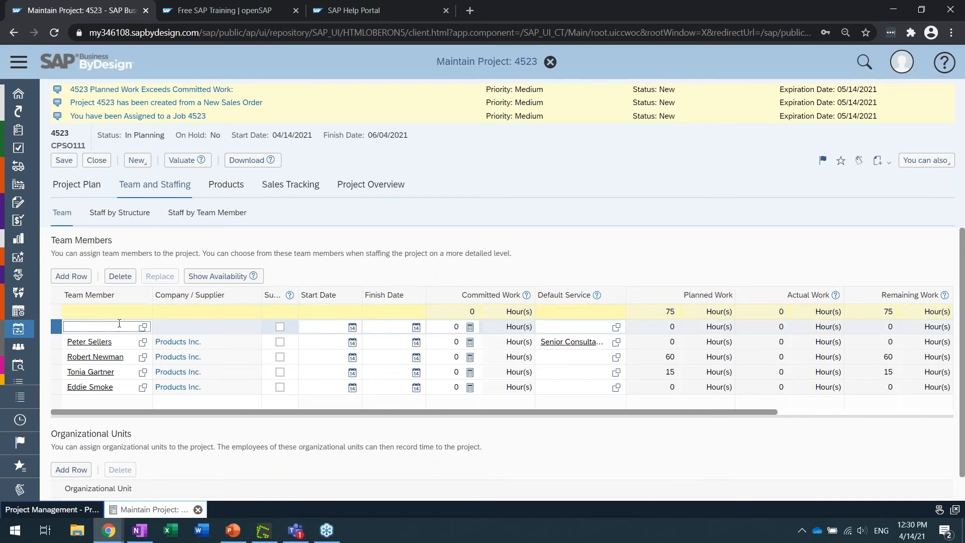
pyautogui.write('joe')
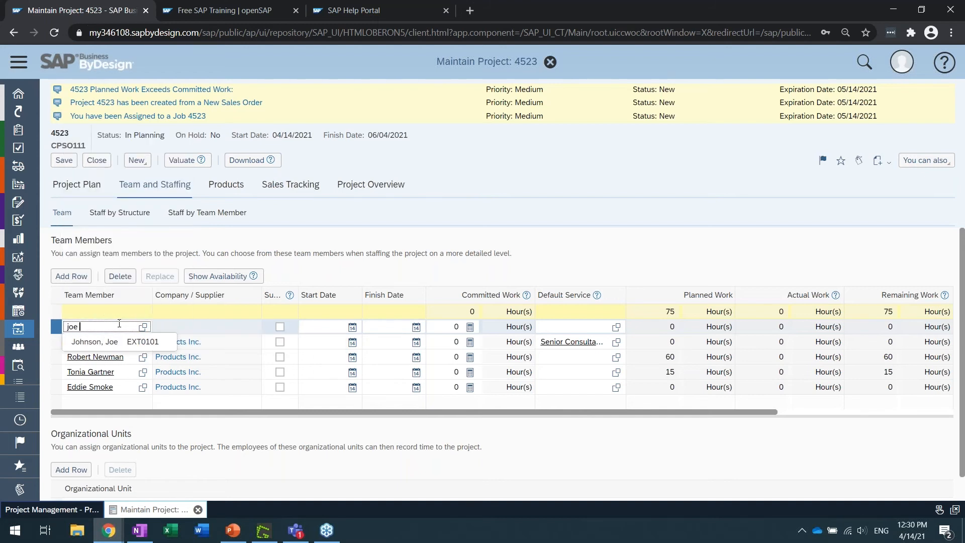
pyautogui.click(165, 341)
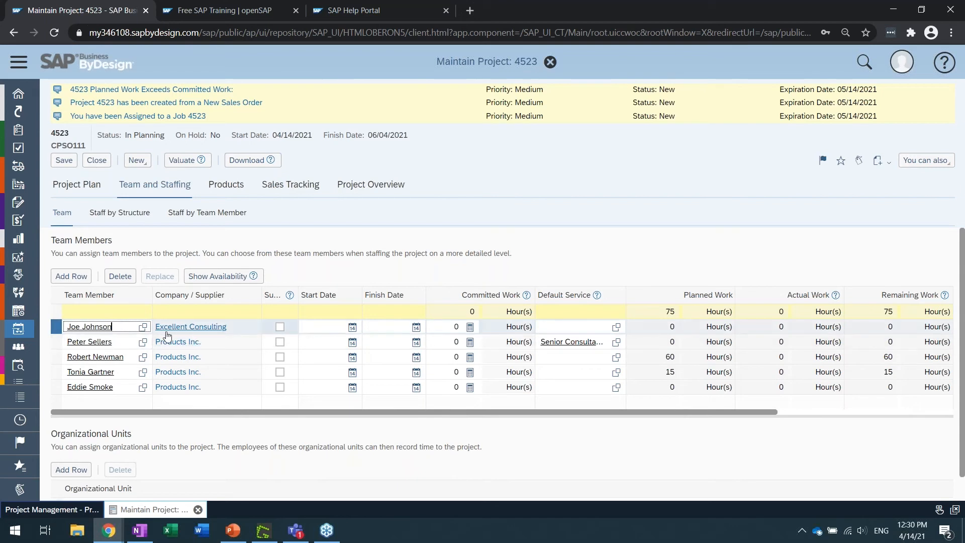
# View the supplier overview of Excellent Consulting and the employee overview of the added external consultant, closing each
pyautogui.click(215, 328)
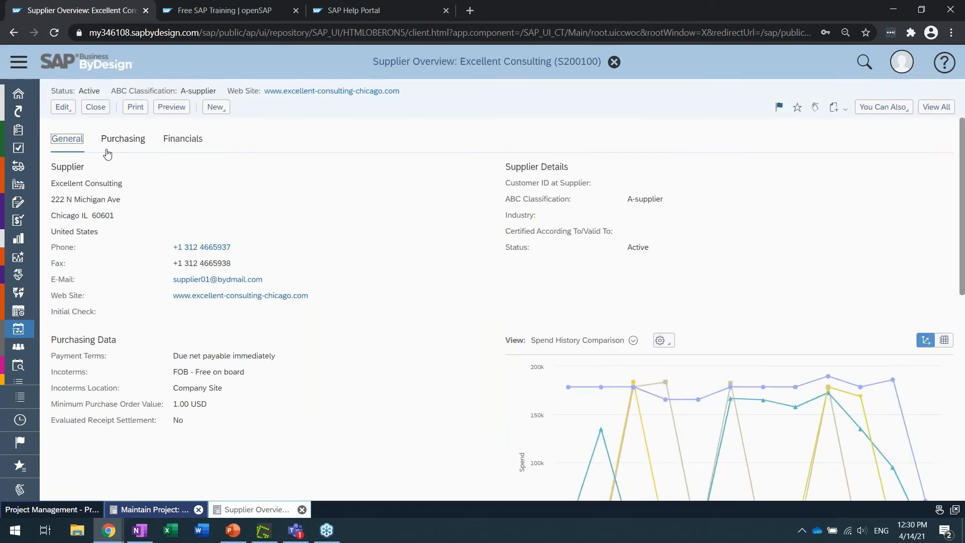
pyautogui.click(95, 108)
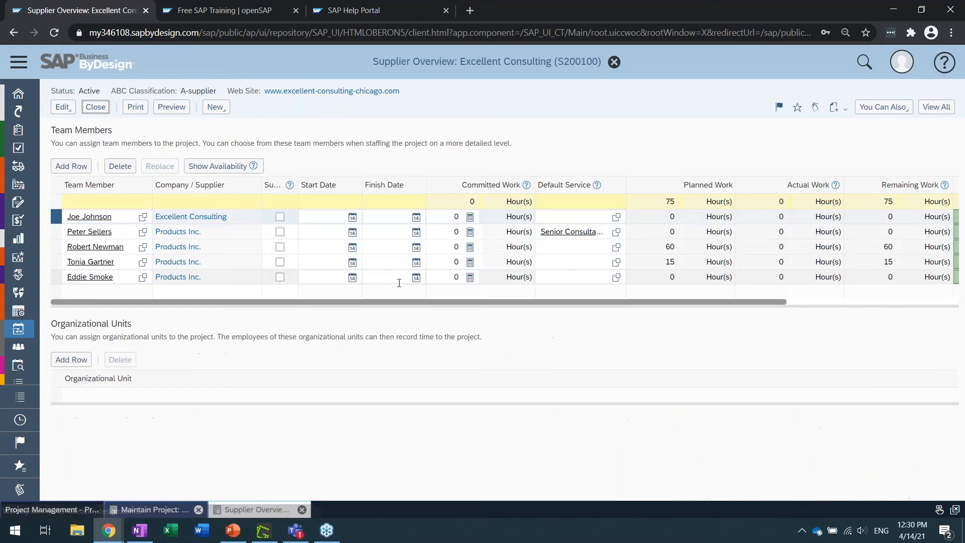
pyautogui.click(104, 326)
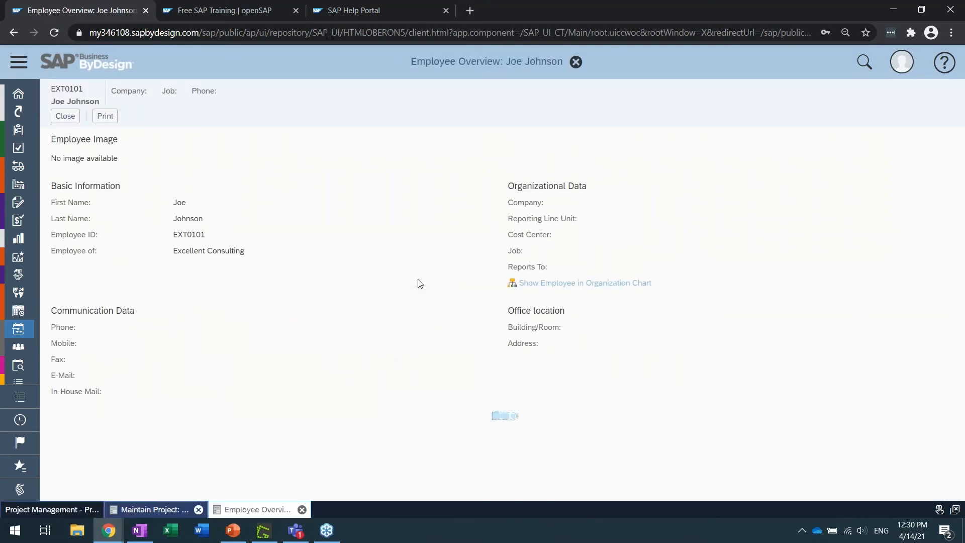
pyautogui.click(68, 122)
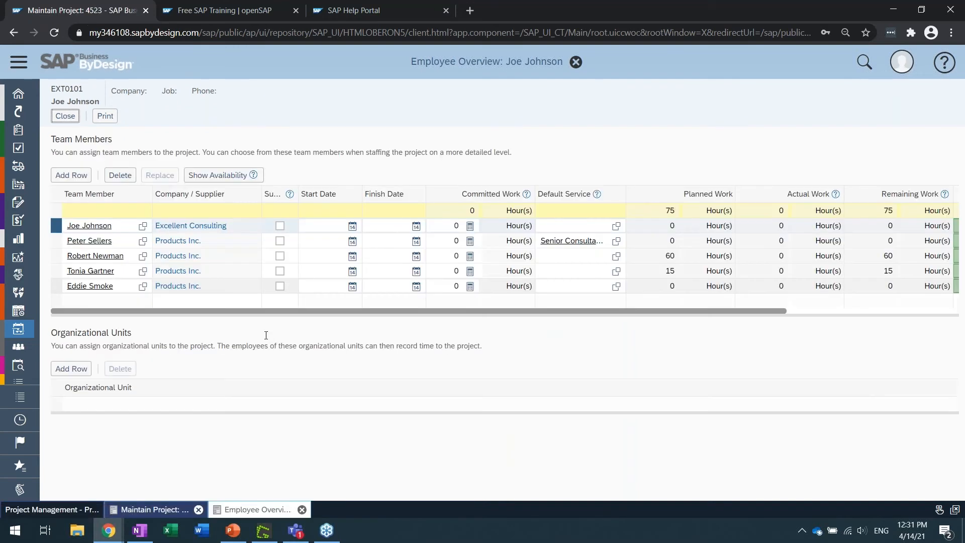
# Inspect the added consultant's service agent details in the full Excellent Consulting supplier record, and return to the project
pyautogui.click(180, 327)
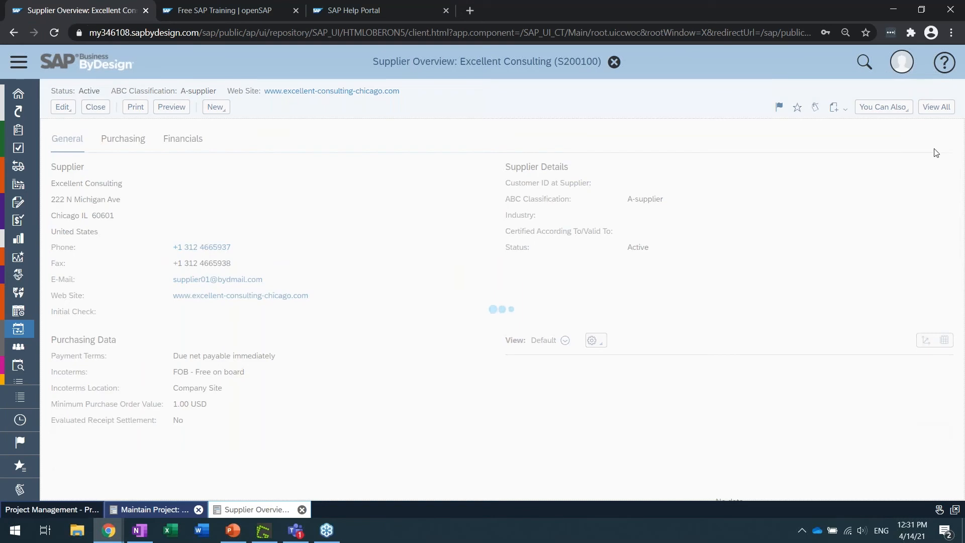
pyautogui.click(937, 112)
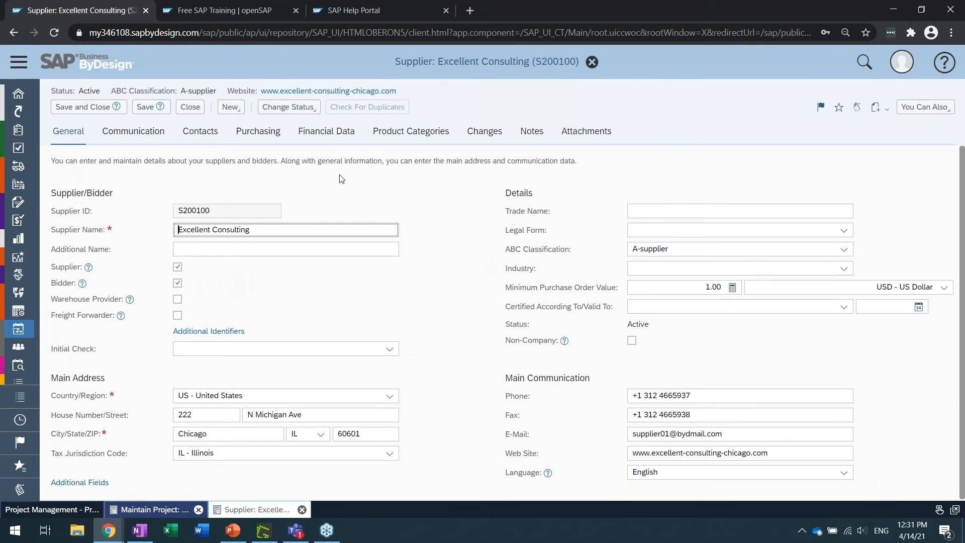
pyautogui.click(133, 131)
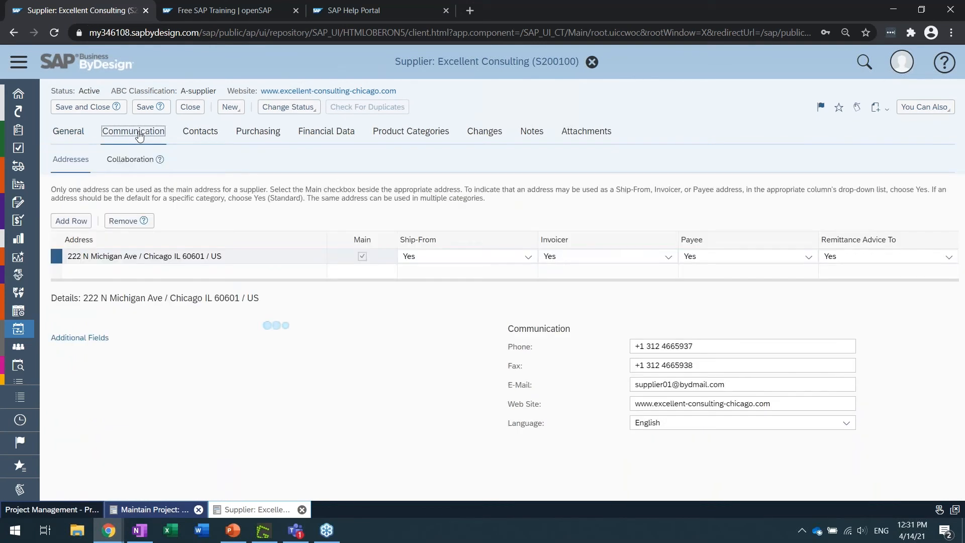
pyautogui.click(204, 134)
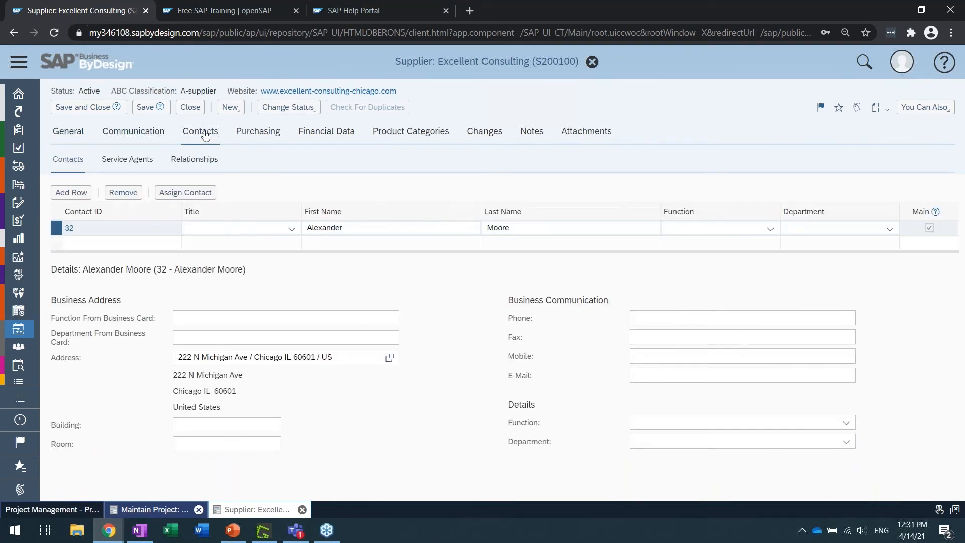
pyautogui.click(132, 162)
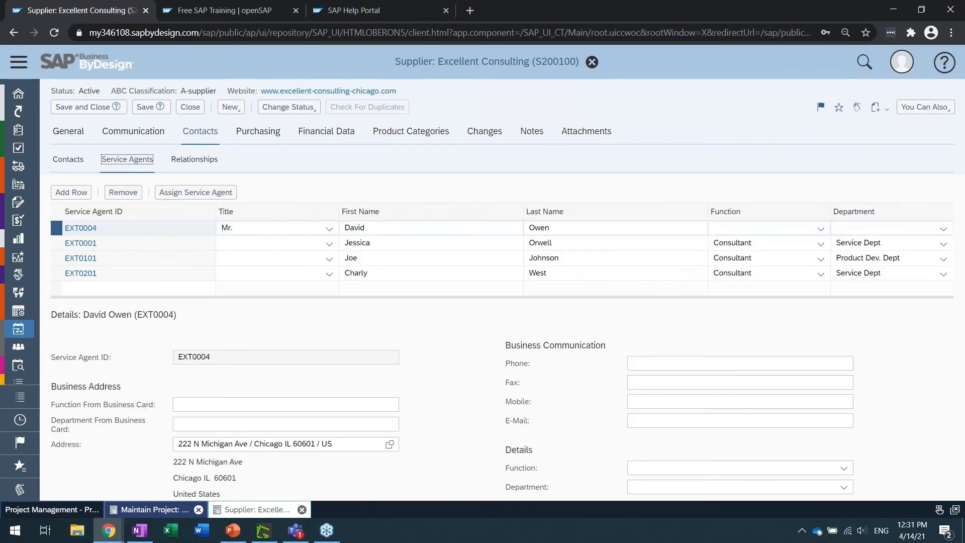
pyautogui.click(125, 259)
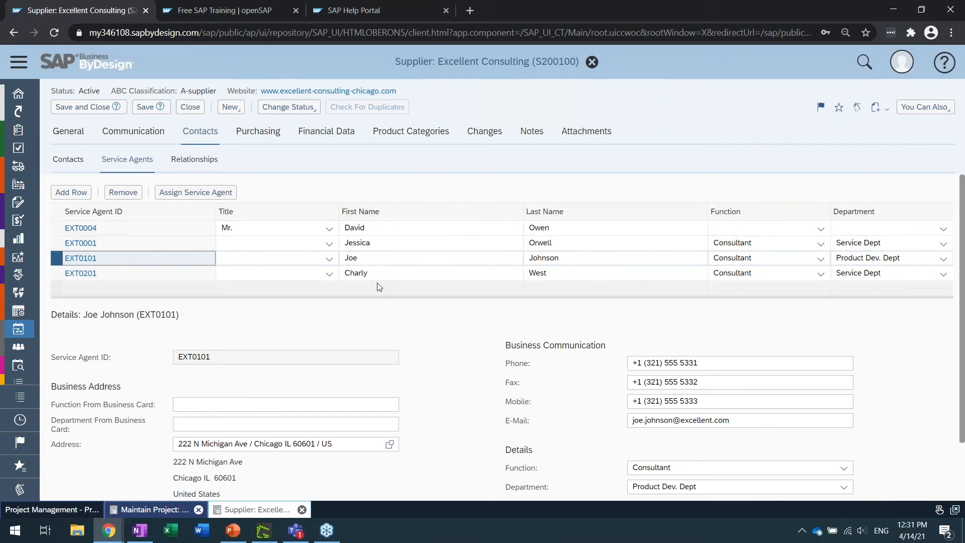
pyautogui.click(195, 111)
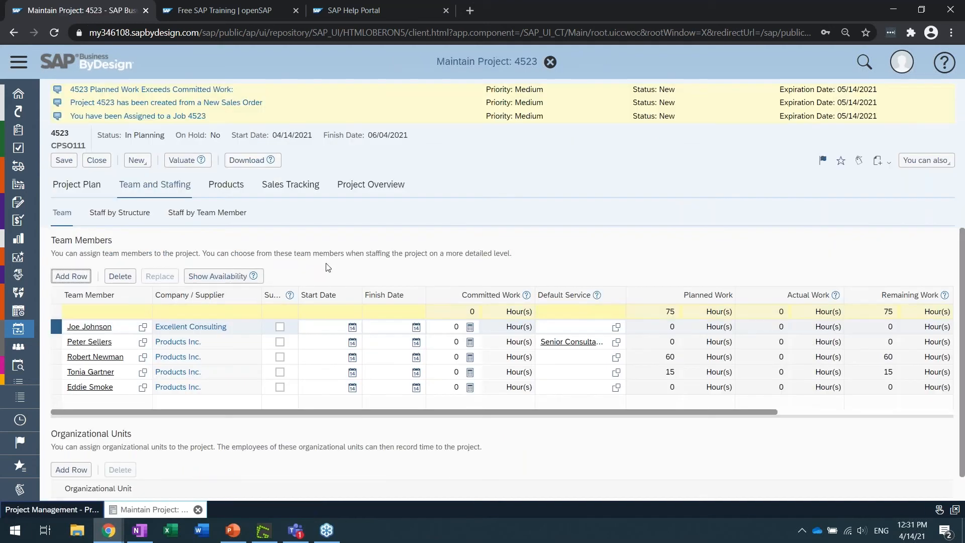
# Add an employee of the affiliated company Innovat Inc. as another row in the Team Members list
pyautogui.click(65, 277)
pyautogui.click(91, 342)
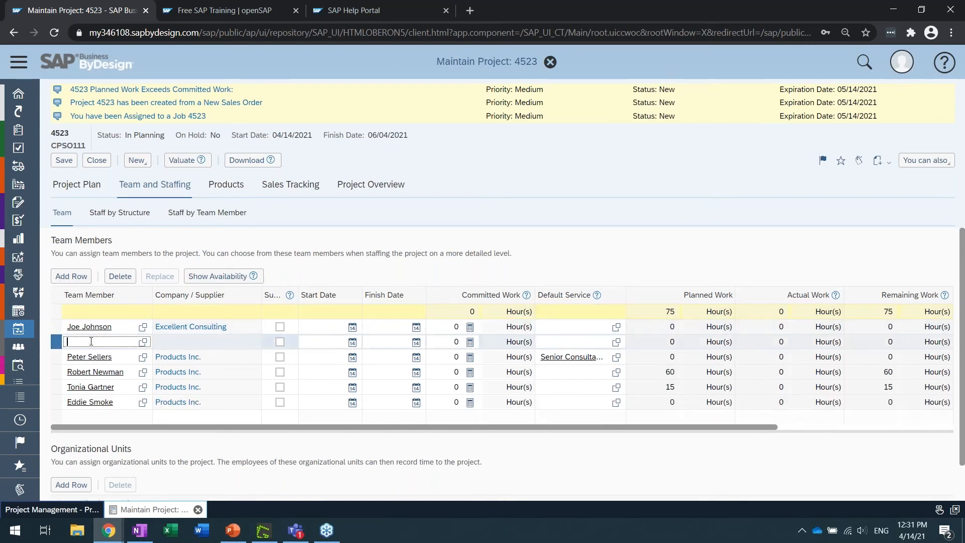
pyautogui.write('john an')
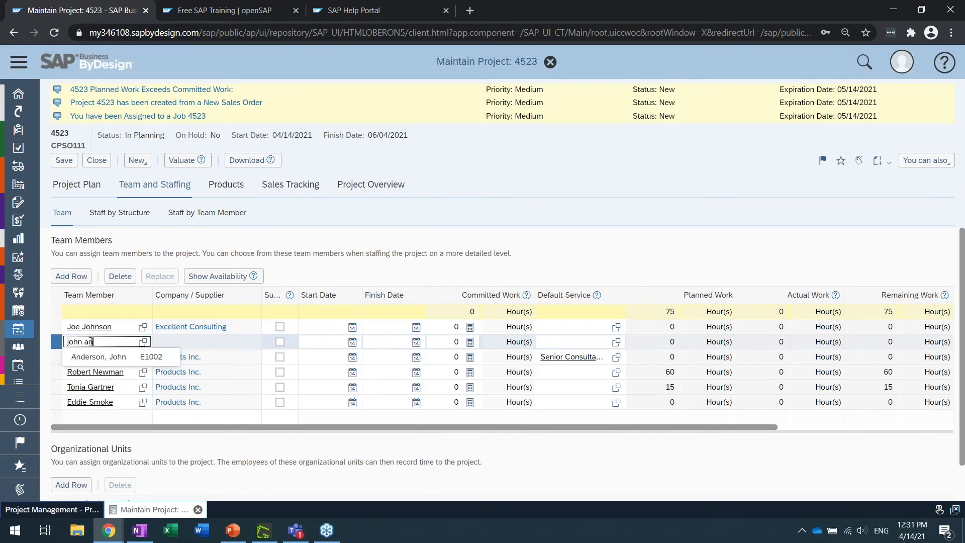
pyautogui.click(115, 360)
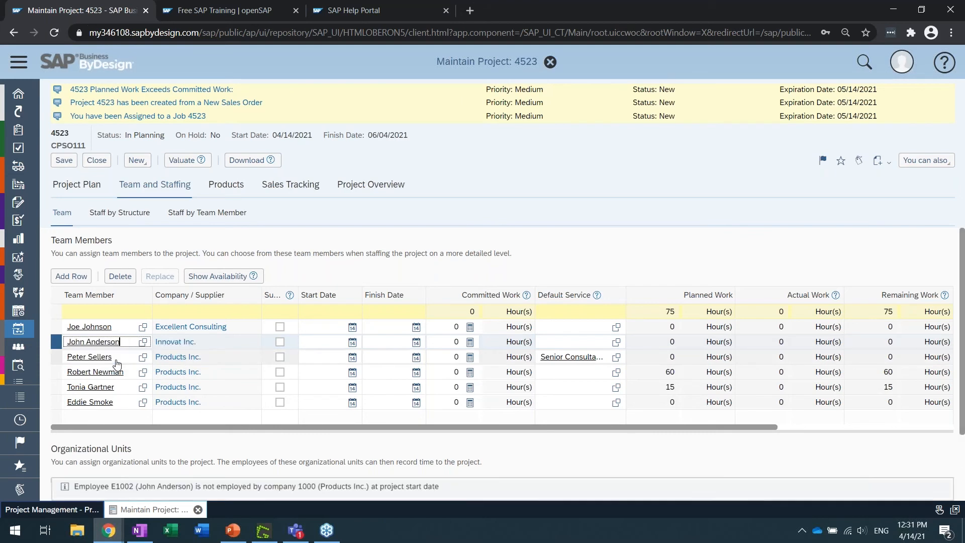
pyautogui.click(226, 346)
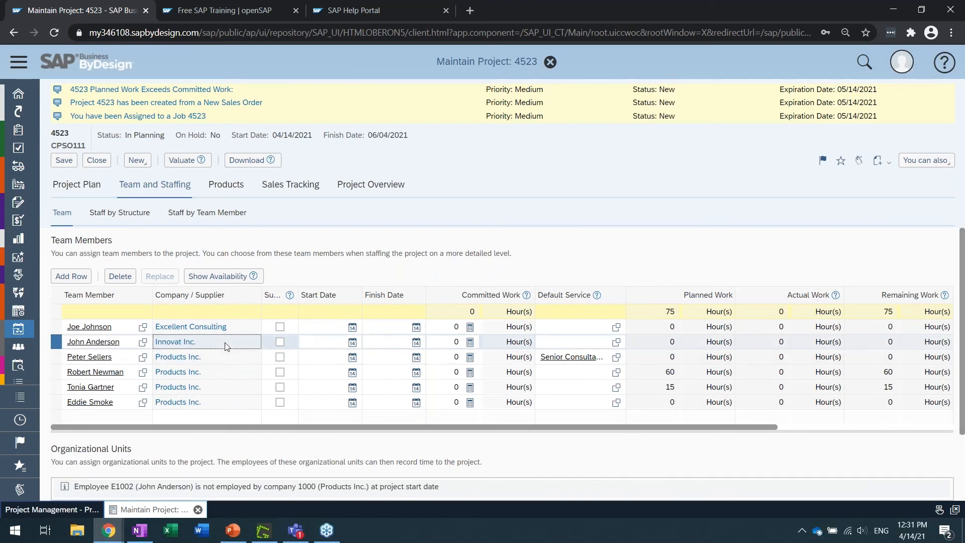
# View the business partner overview and full record of Innovat Inc., and return to the project
pyautogui.click(190, 346)
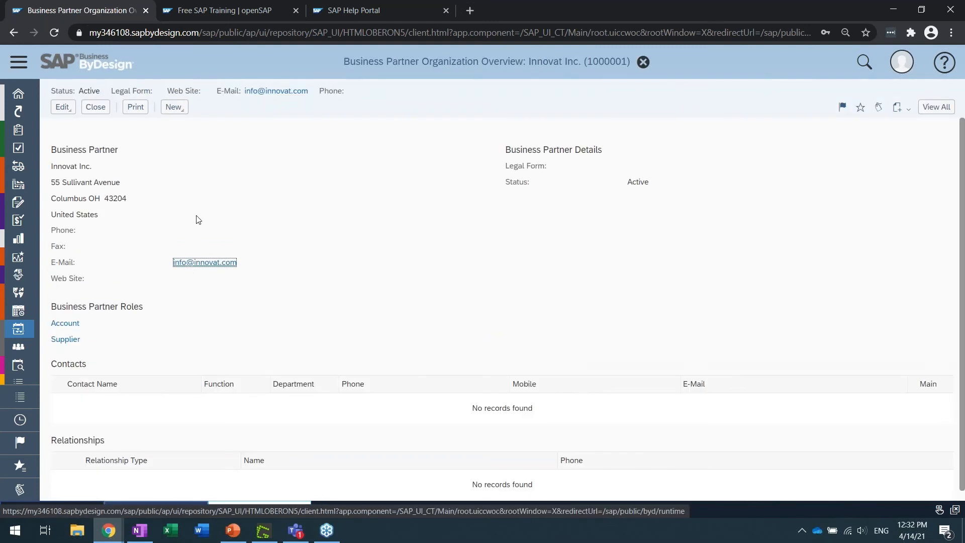
pyautogui.click(936, 107)
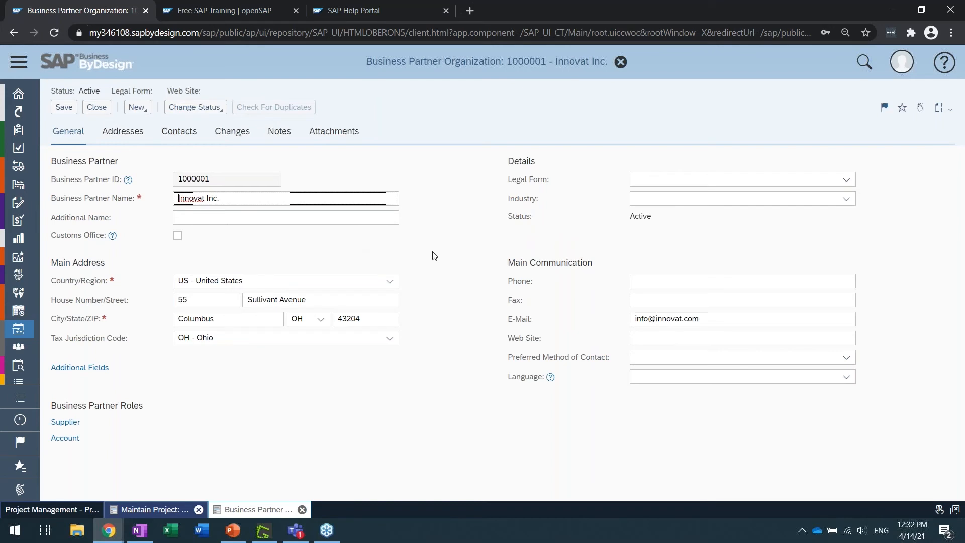
pyautogui.click(105, 110)
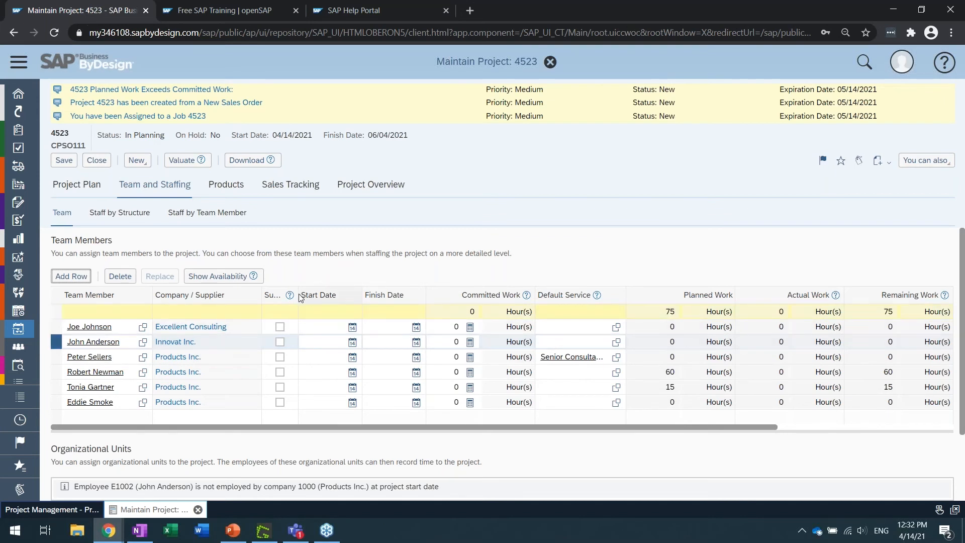
# Mark the Products Inc. team member with the Senior Consultancy default service as a substitute in the Team Members list
pyautogui.moveTo(297, 295); pyautogui.dragTo(353, 295)
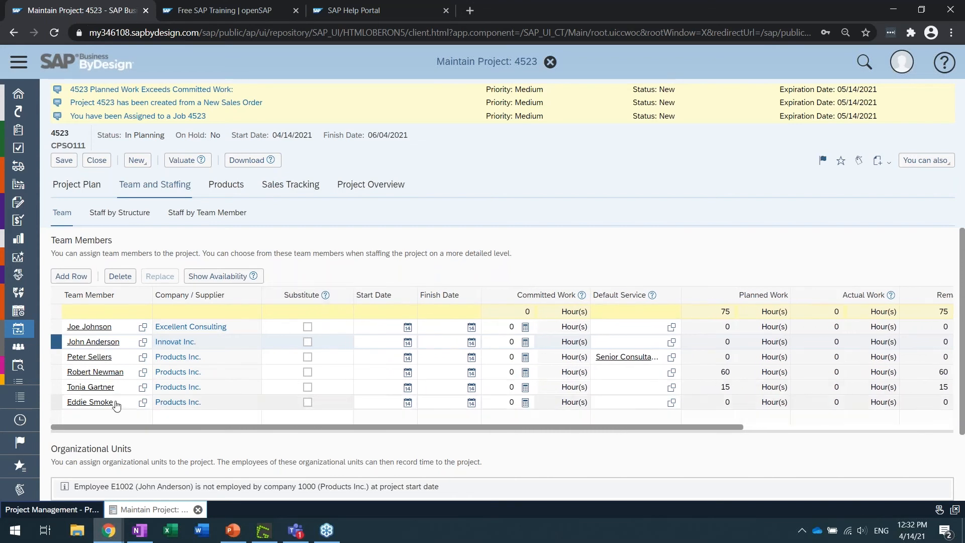
pyautogui.click(307, 356)
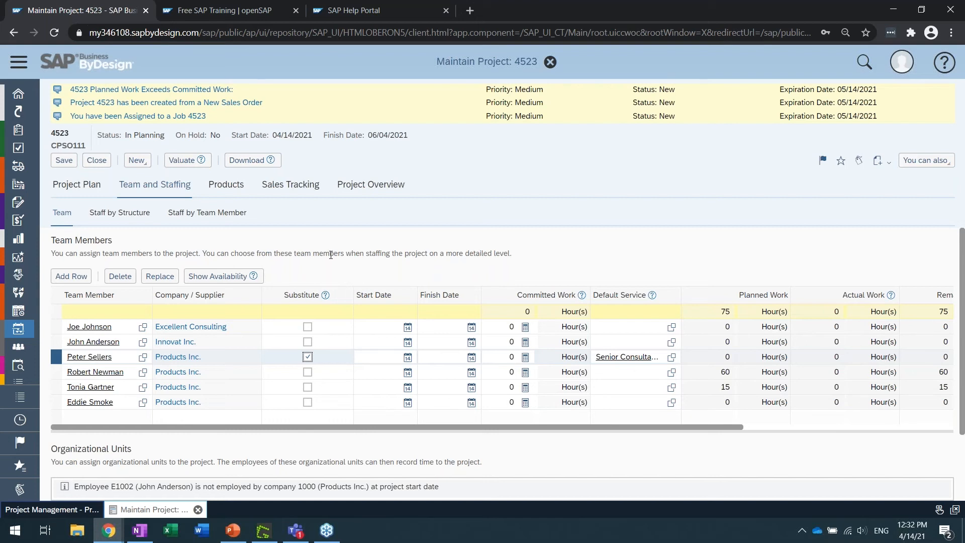
pyautogui.doubleClick(330, 254)
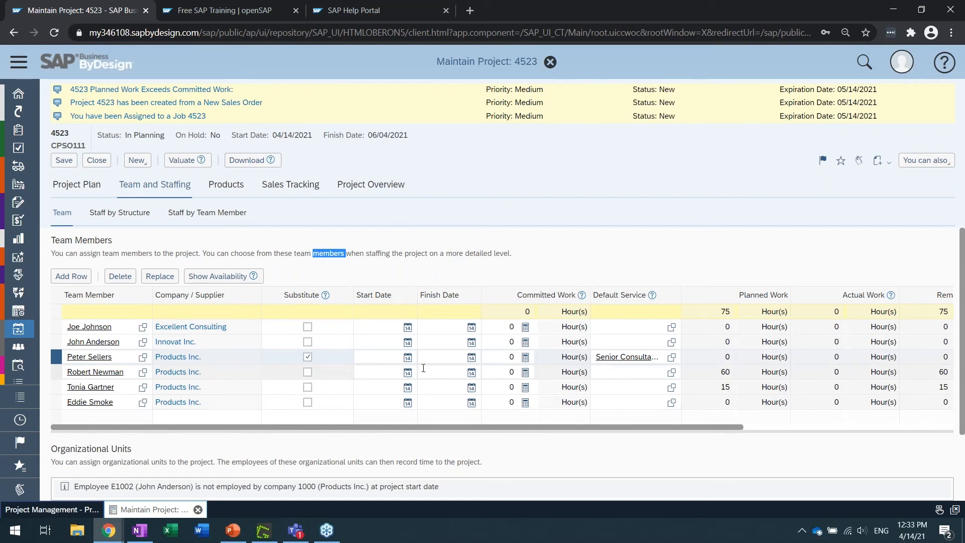
# Set the default service of the Innovat Inc. team member to Junior Consultancy and save the project
pyautogui.click(611, 327)
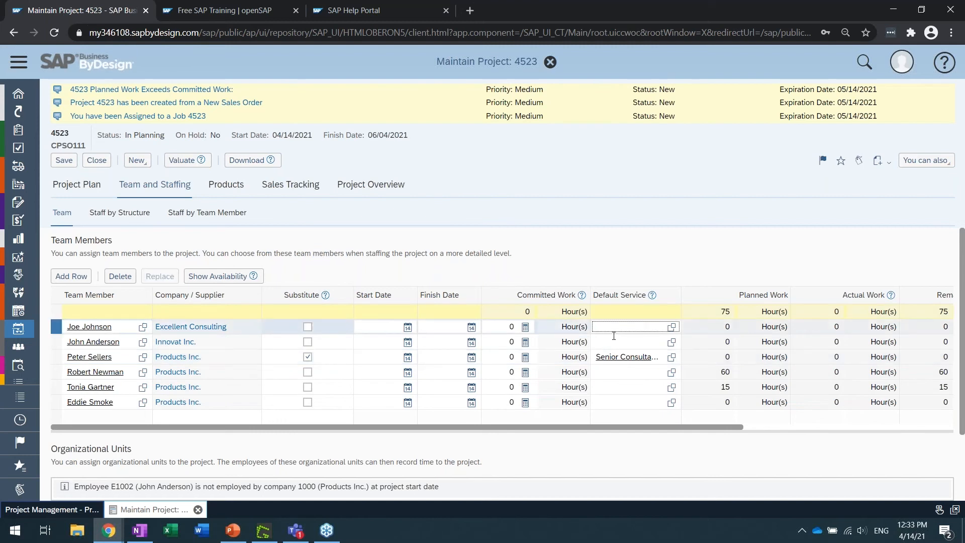
pyautogui.moveTo(680, 295); pyautogui.dragTo(737, 295)
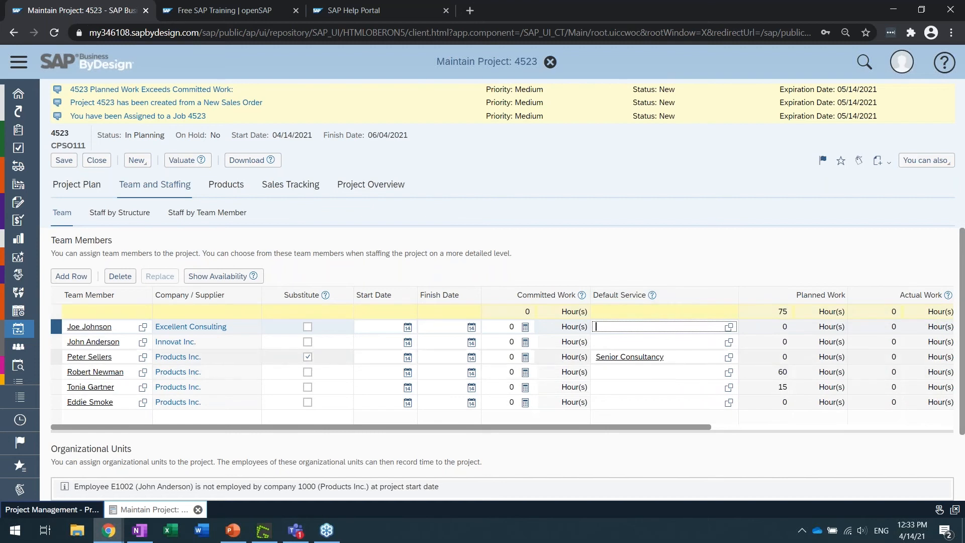
pyautogui.click(665, 341)
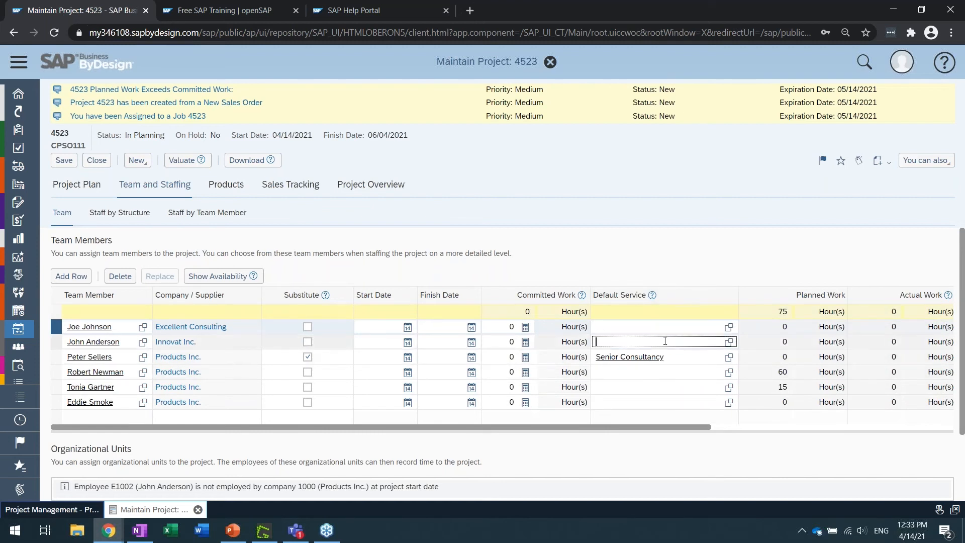
pyautogui.write('junio')
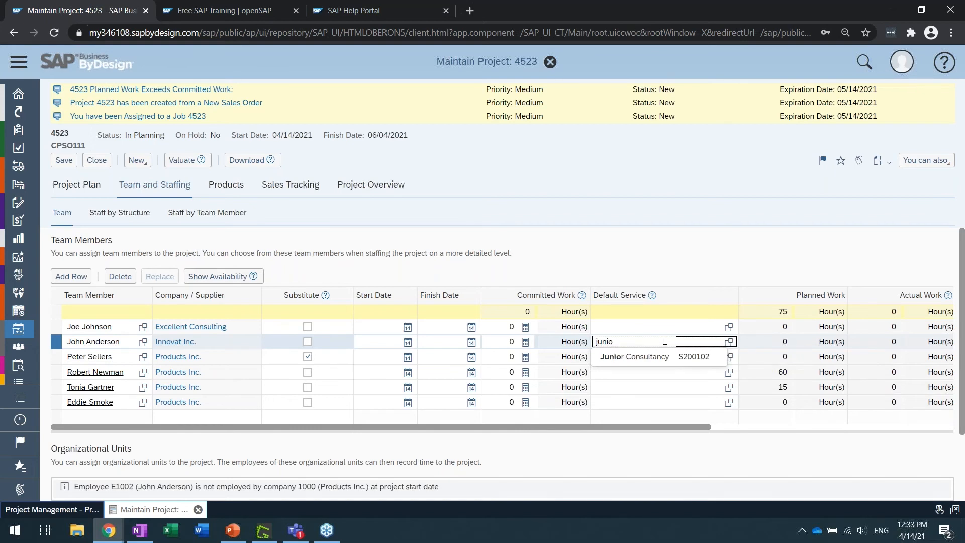
pyautogui.click(634, 356)
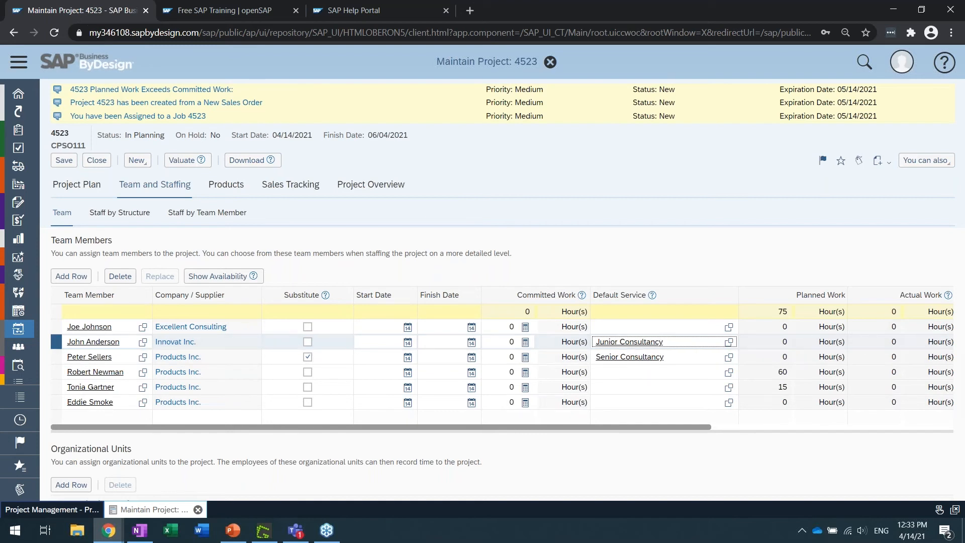
pyautogui.click(64, 160)
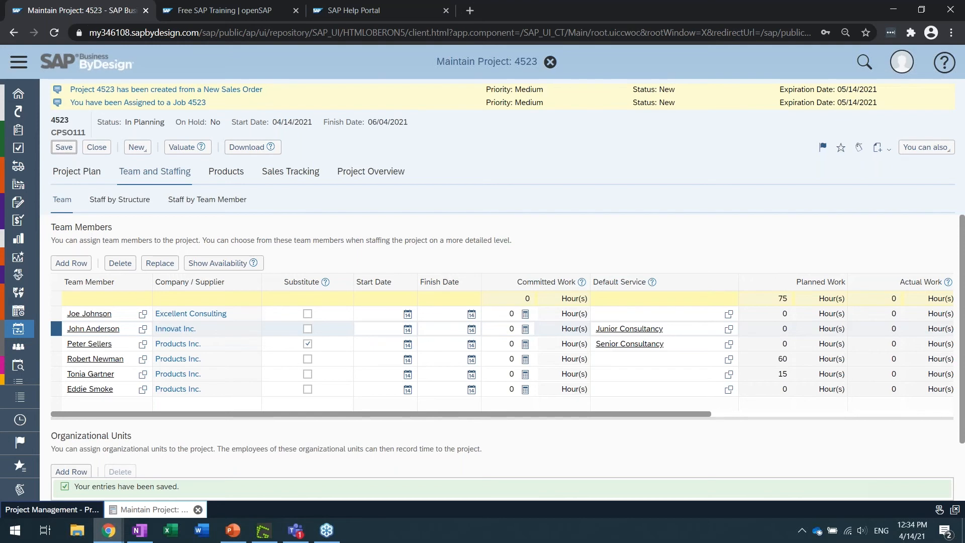
# Add a new task row below Accounting Training in the project plan's Gantt chart
pyautogui.click(78, 175)
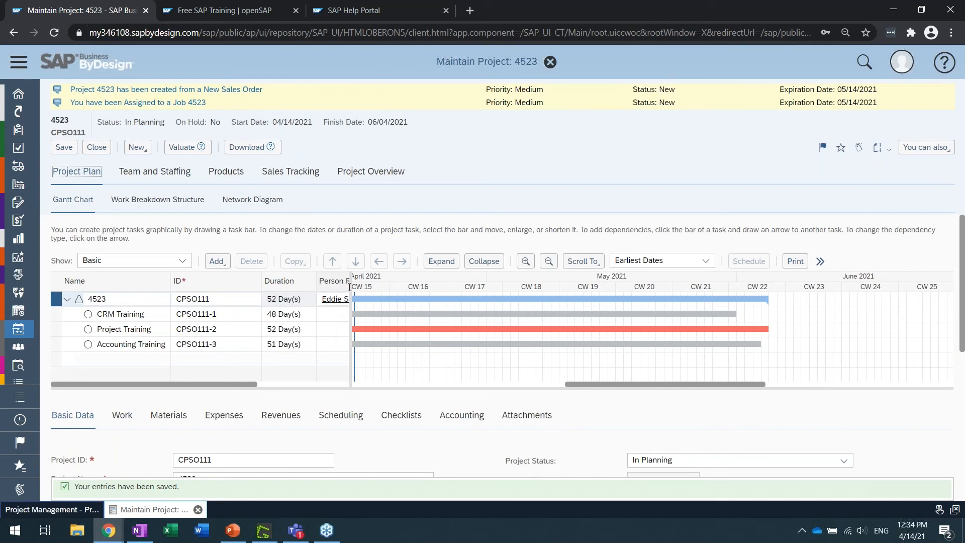
pyautogui.moveTo(349, 286); pyautogui.dragTo(576, 302)
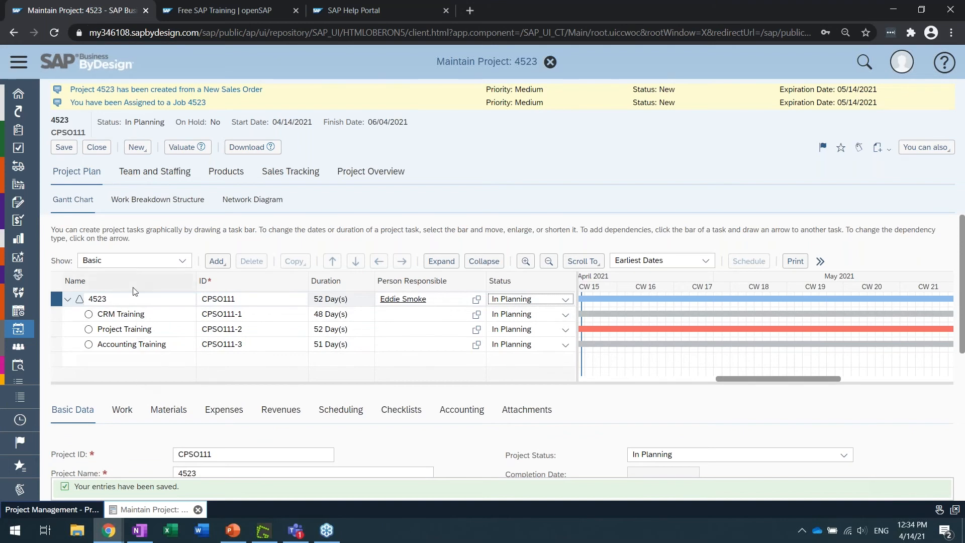
pyautogui.click(170, 314)
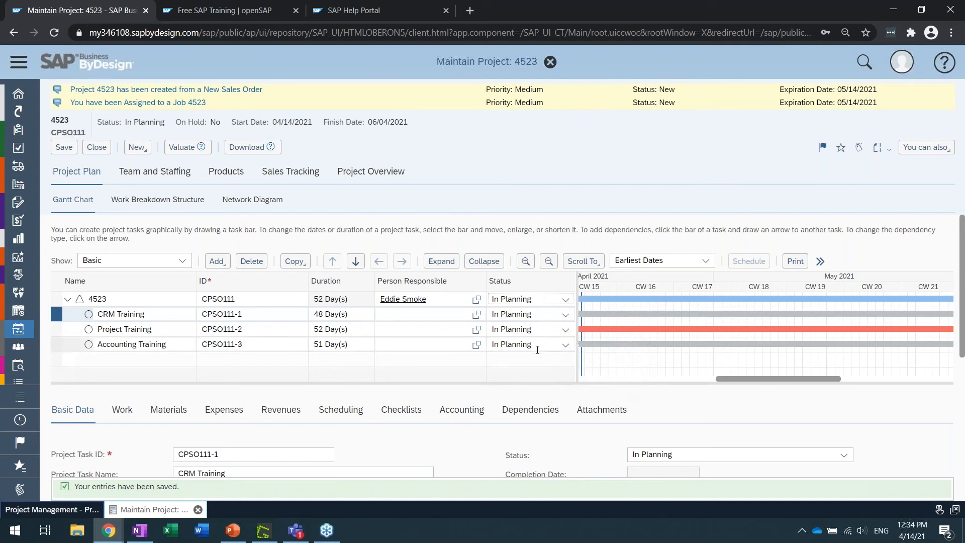
pyautogui.click(135, 346)
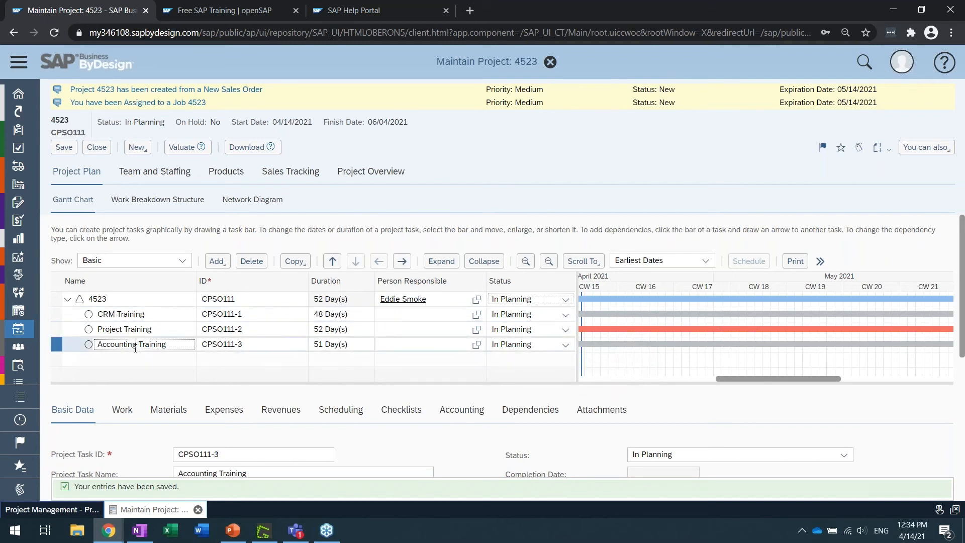
pyautogui.click(216, 260)
pyautogui.click(219, 280)
pyautogui.click(164, 363)
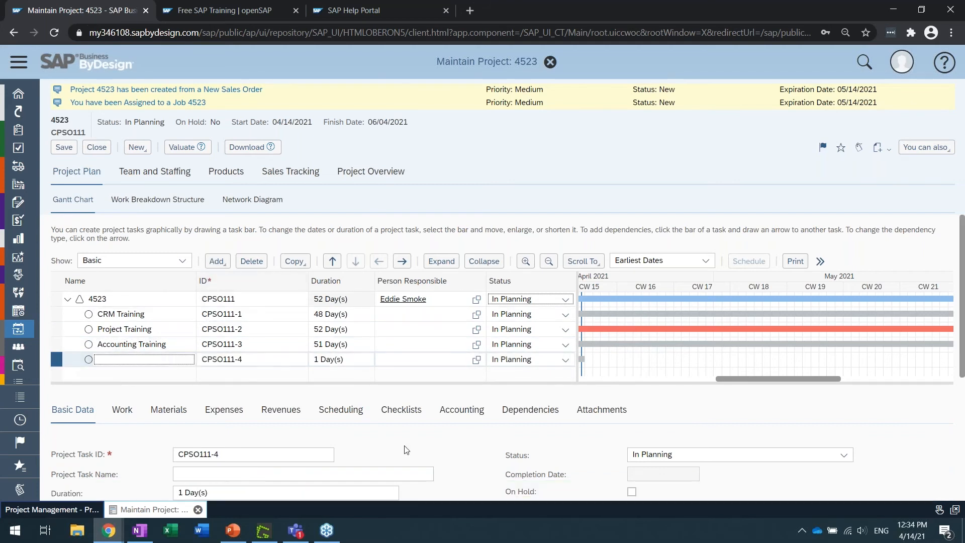
# Examine the project task type options in the basic data of the Accounting Training task, dismissing any error dialog
pyautogui.scroll(-3, 407, 449)
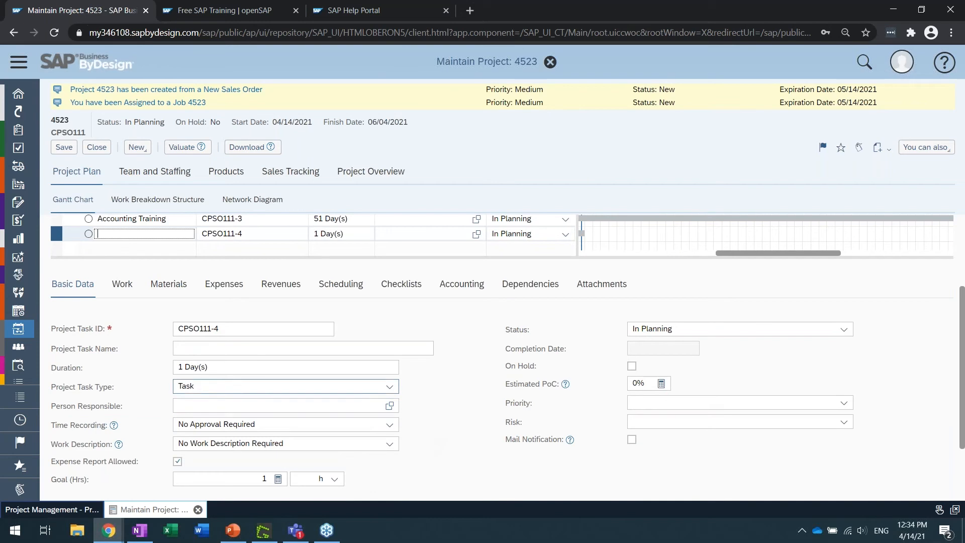
pyautogui.moveTo(53, 386); pyautogui.dragTo(112, 387)
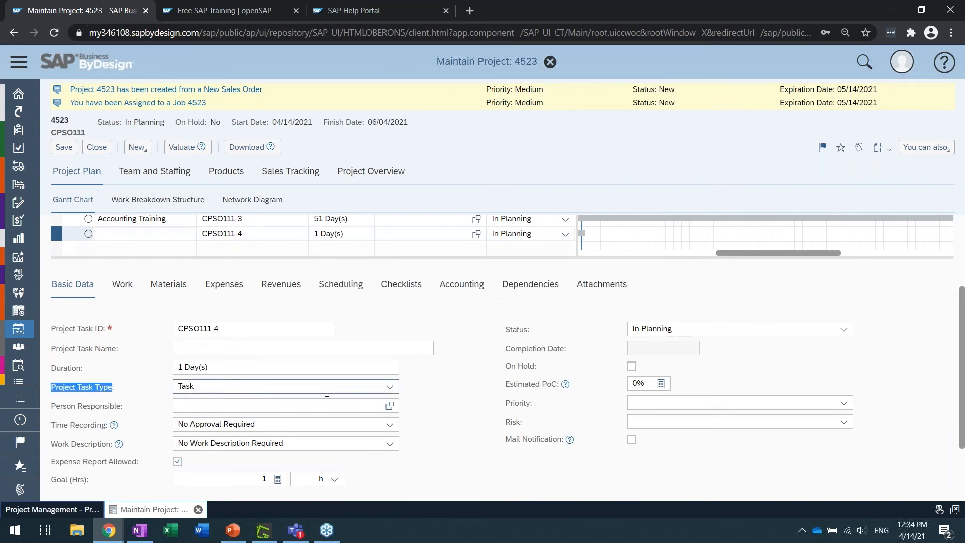
pyautogui.click(377, 384)
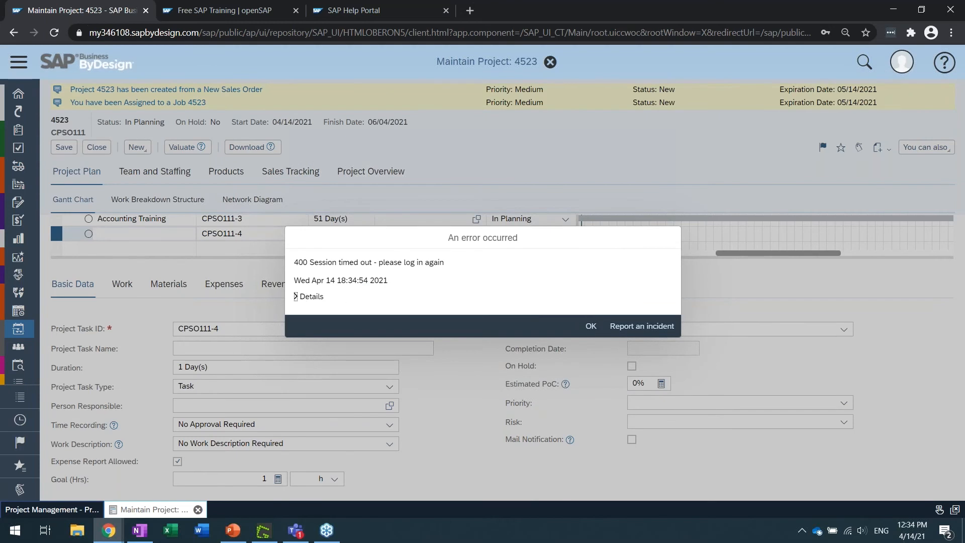
pyautogui.click(300, 296)
pyautogui.click(591, 436)
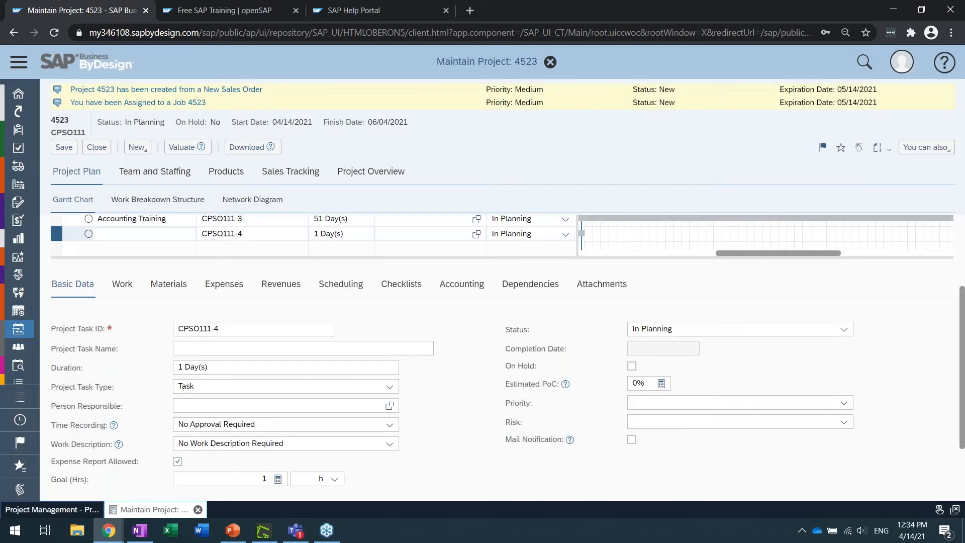
pyautogui.click(178, 287)
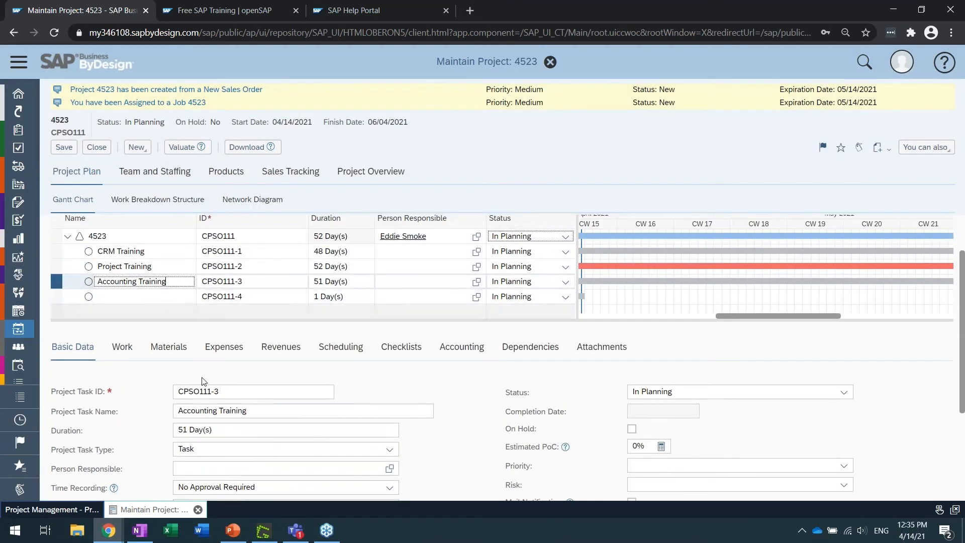
pyautogui.click(397, 451)
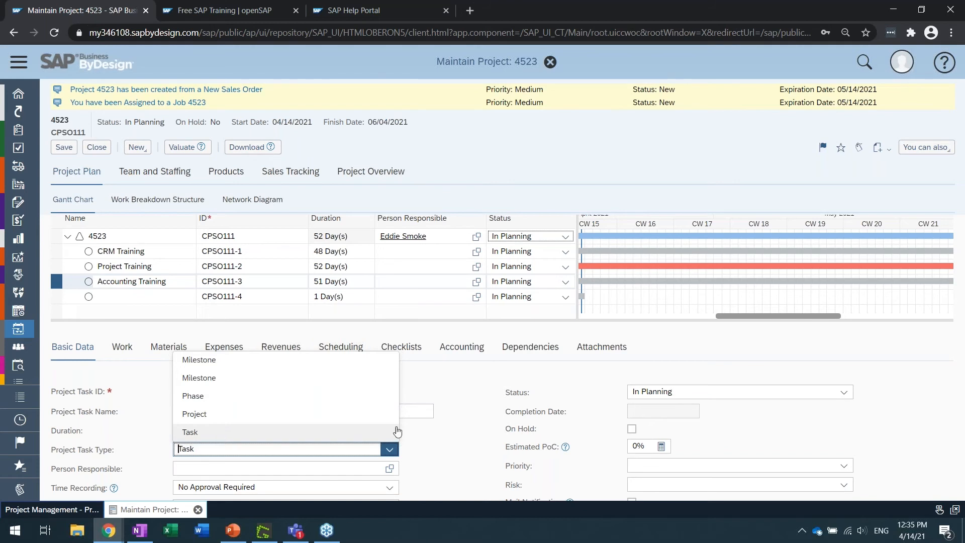
pyautogui.click(442, 453)
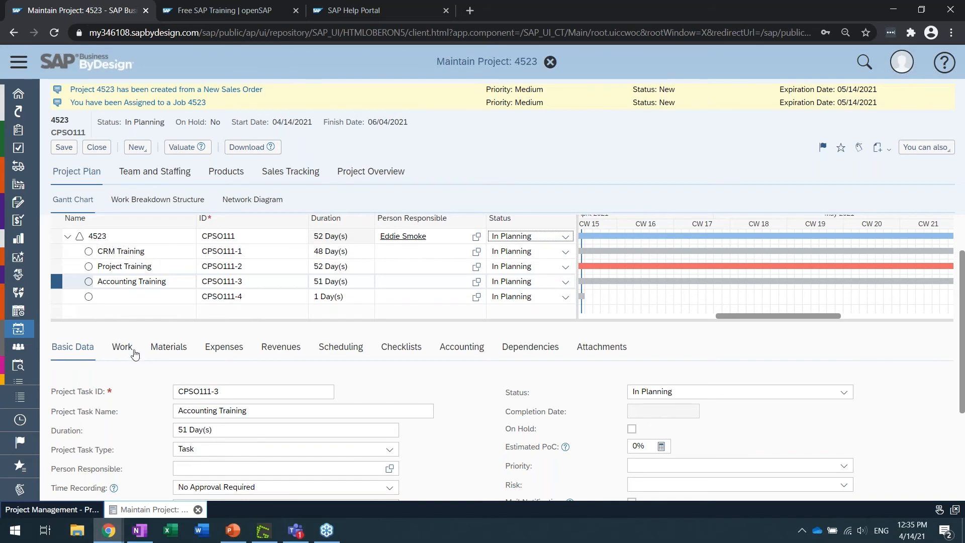
# Try to add a work row to the CRM Training task
pyautogui.click(126, 250)
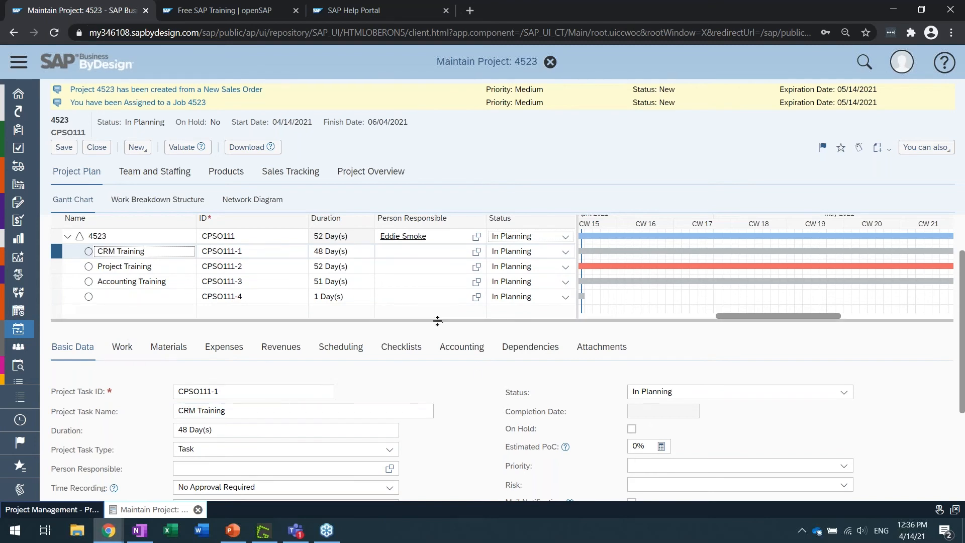
pyautogui.moveTo(436, 320); pyautogui.dragTo(438, 276)
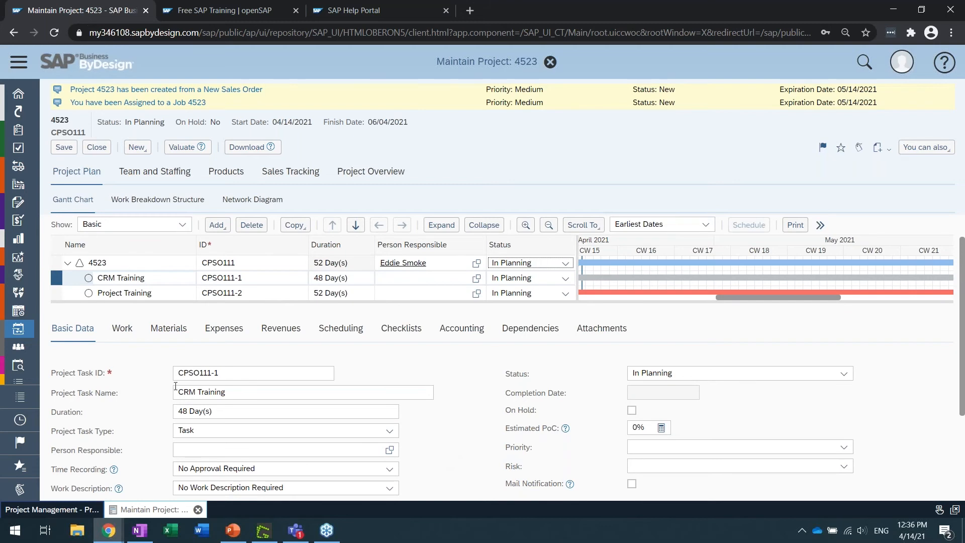
pyautogui.click(123, 329)
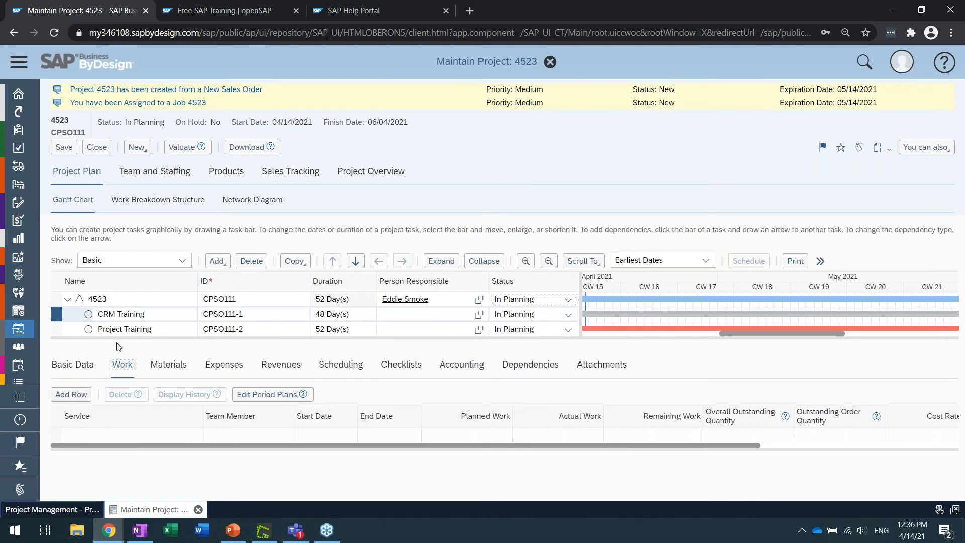
pyautogui.click(124, 329)
pyautogui.press('Up')
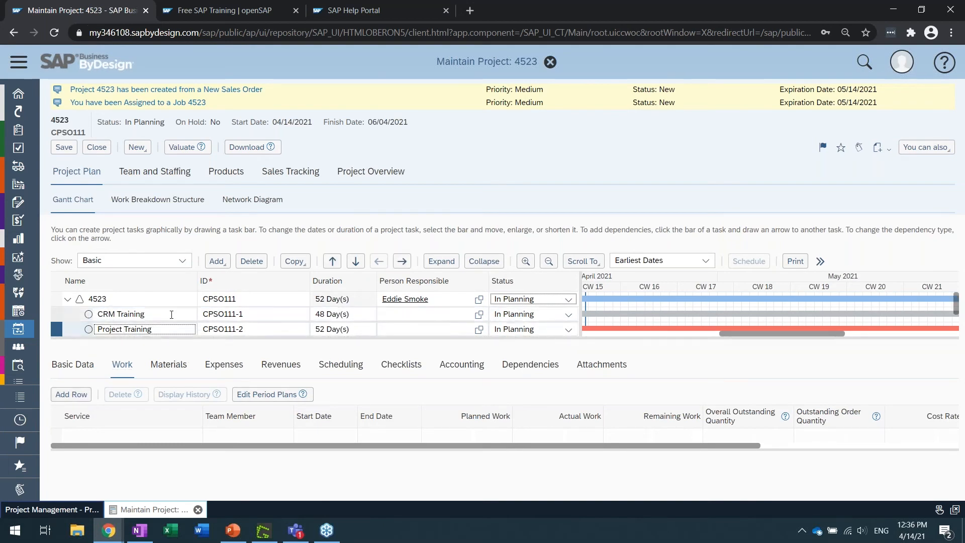
pyautogui.click(70, 396)
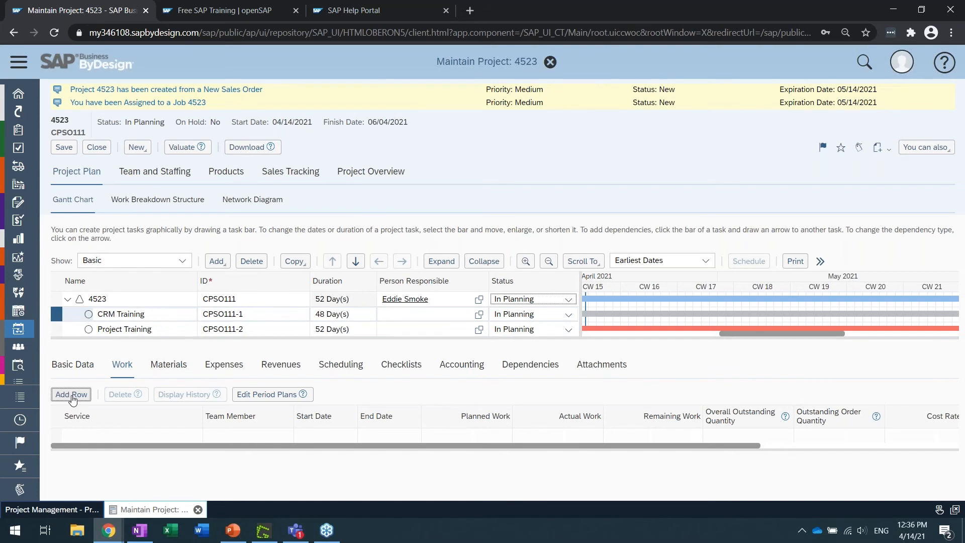
# Copy the project ID CPSO111 and close the project without saving
pyautogui.doubleClick(523, 61)
pyautogui.doubleClick(68, 132)
pyautogui.hotkey('ctrl', 'c')
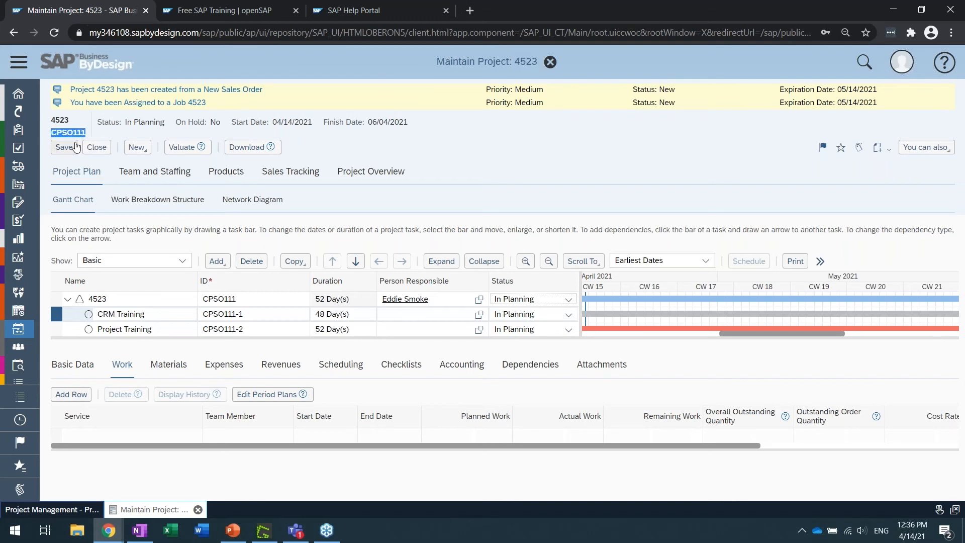
pyautogui.click(96, 147)
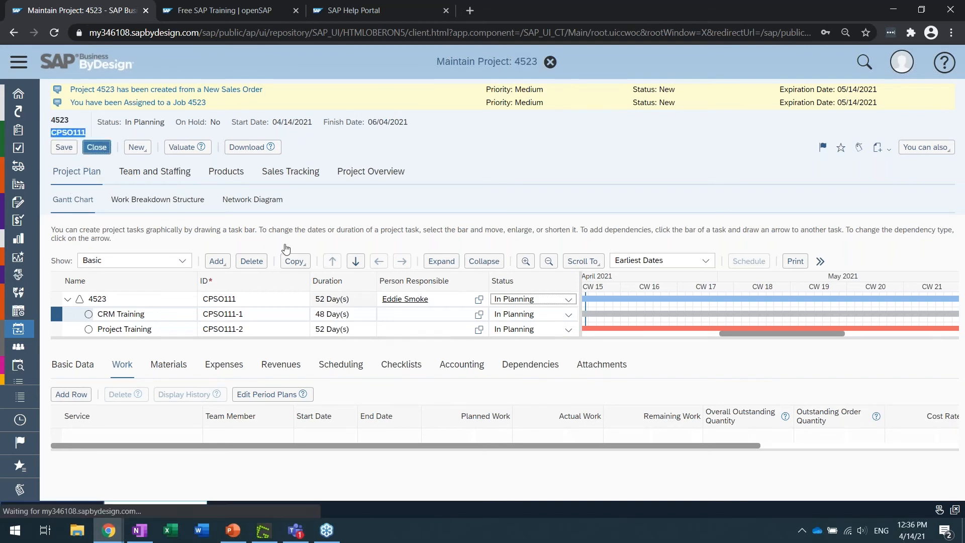
# Reload the page and search the customer projects list for the copied project ID CPSO111
pyautogui.click(855, 116)
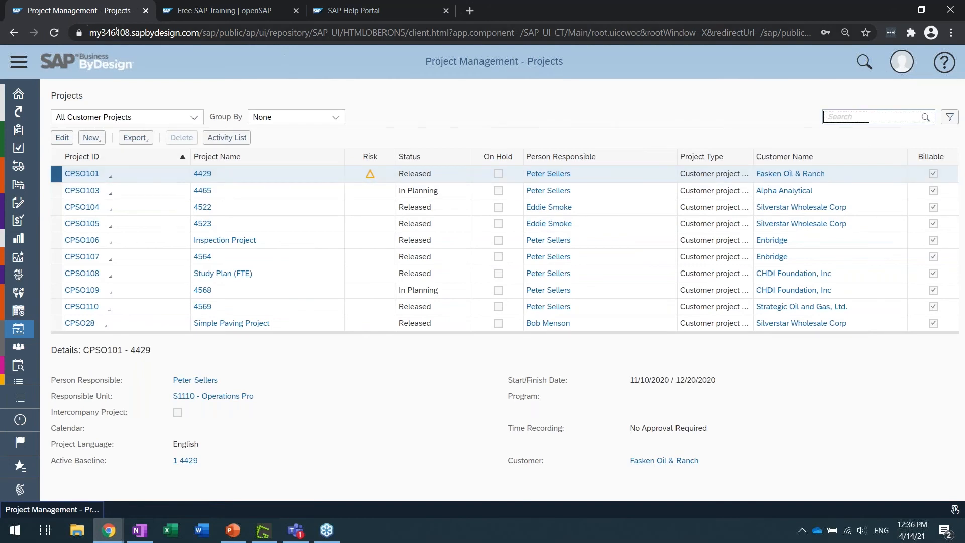
pyautogui.click(53, 33)
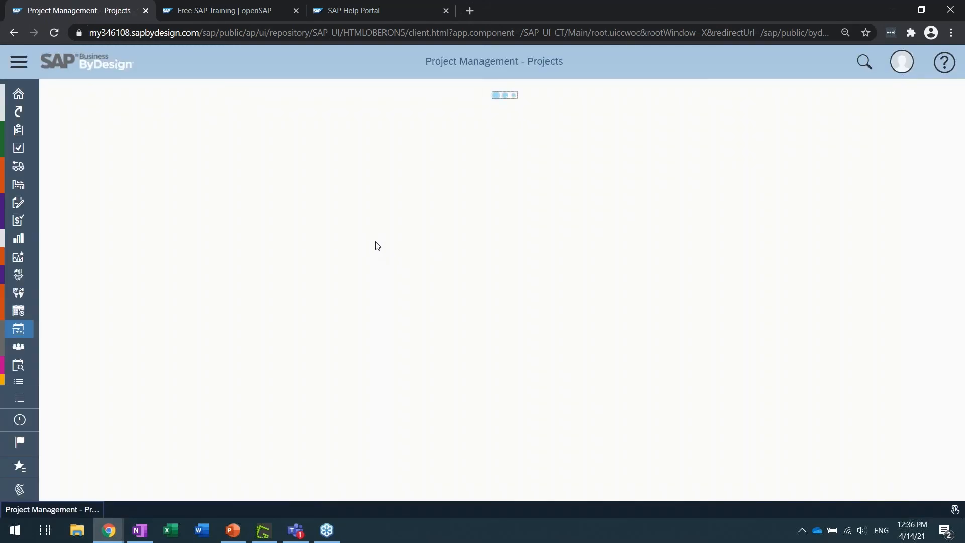
pyautogui.click(852, 117)
pyautogui.hotkey('ctrl', 'v')
pyautogui.press('Return')
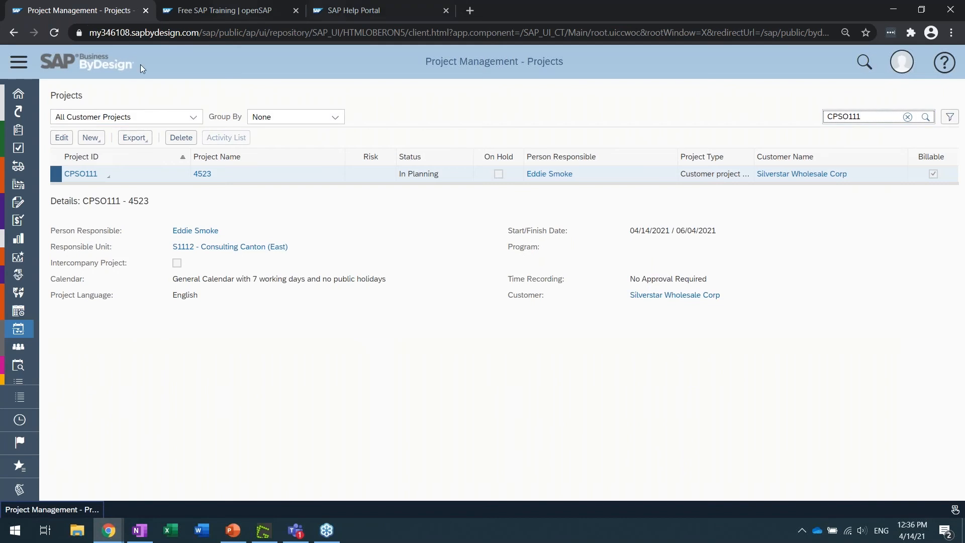
# Open the project plan of CPSO111 for editing and display the work planned on the CRM Training task
pyautogui.click(108, 175)
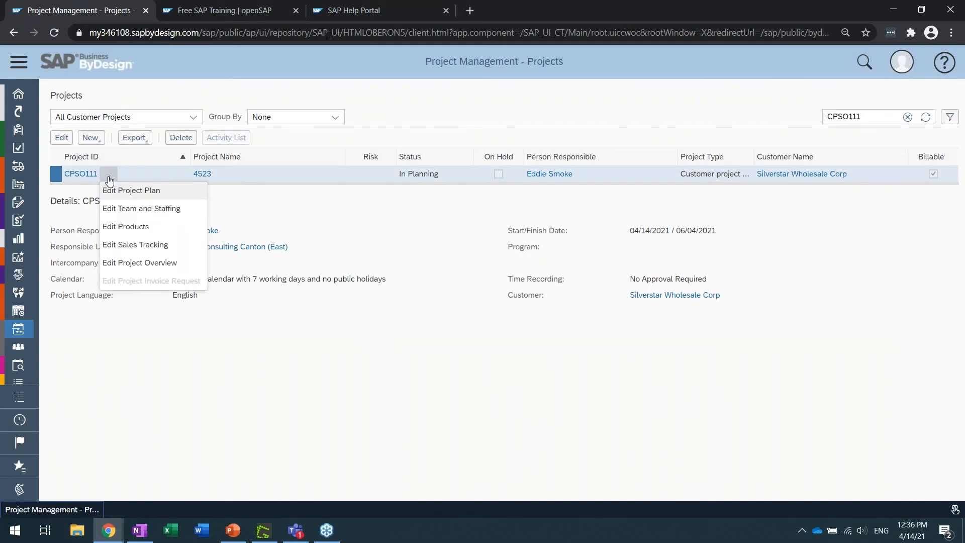
pyautogui.click(293, 218)
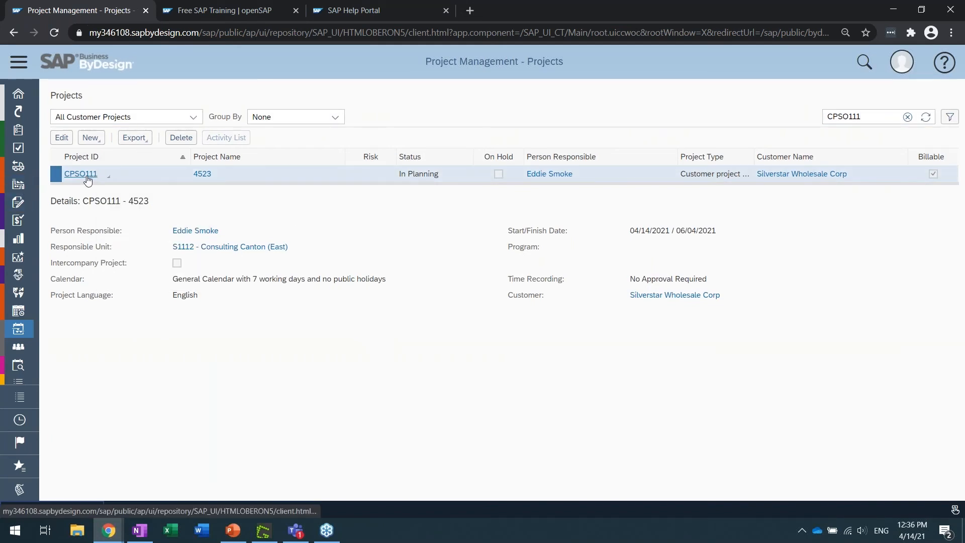
pyautogui.click(108, 176)
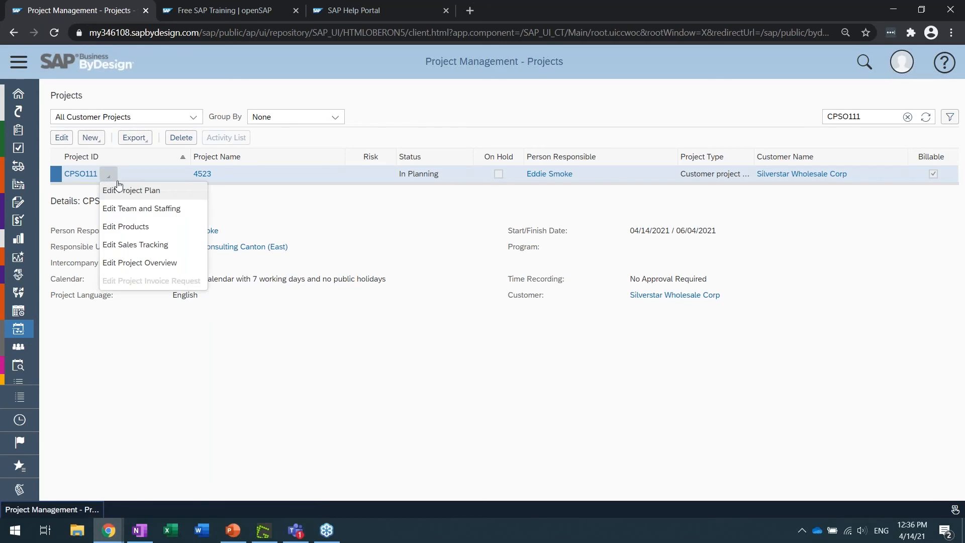
pyautogui.click(157, 191)
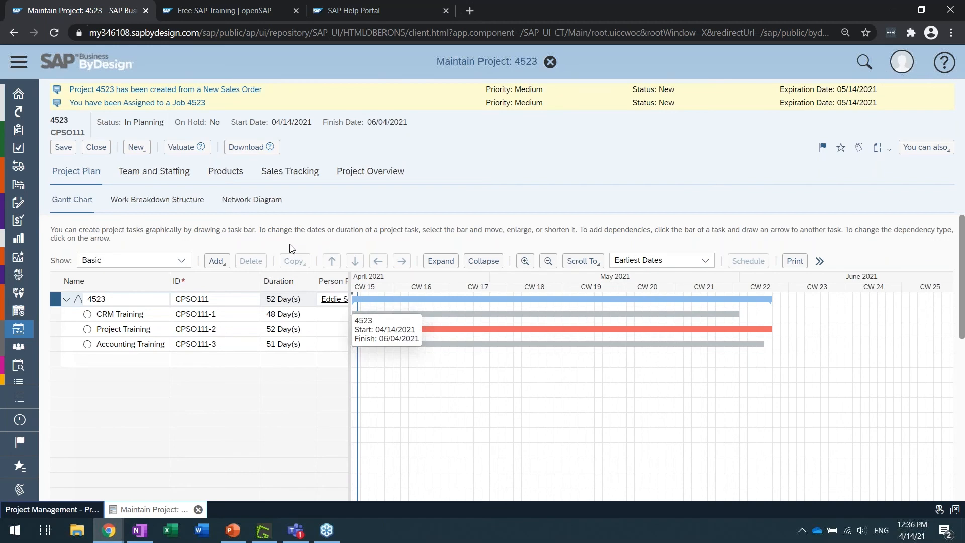
pyautogui.scroll(-1, 301, 281)
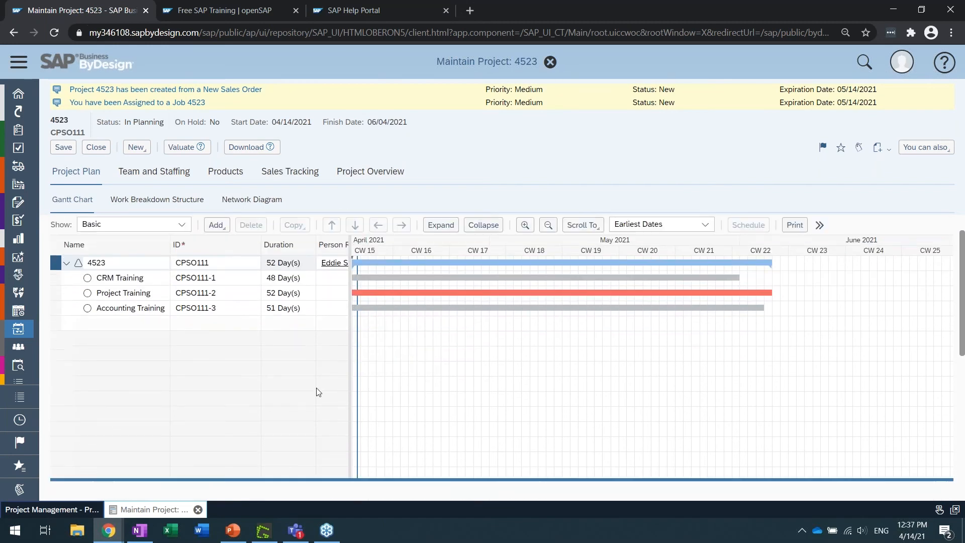
pyautogui.click(113, 274)
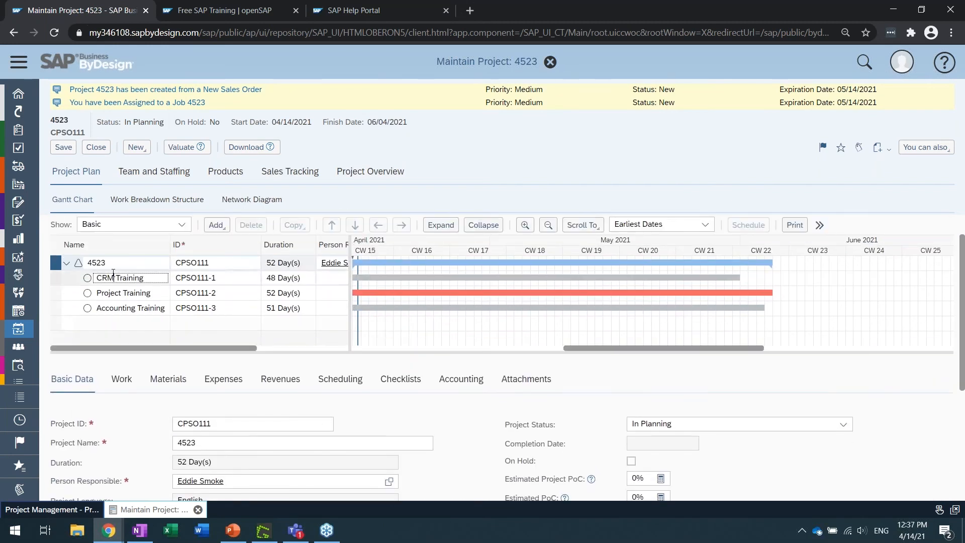
pyautogui.click(121, 378)
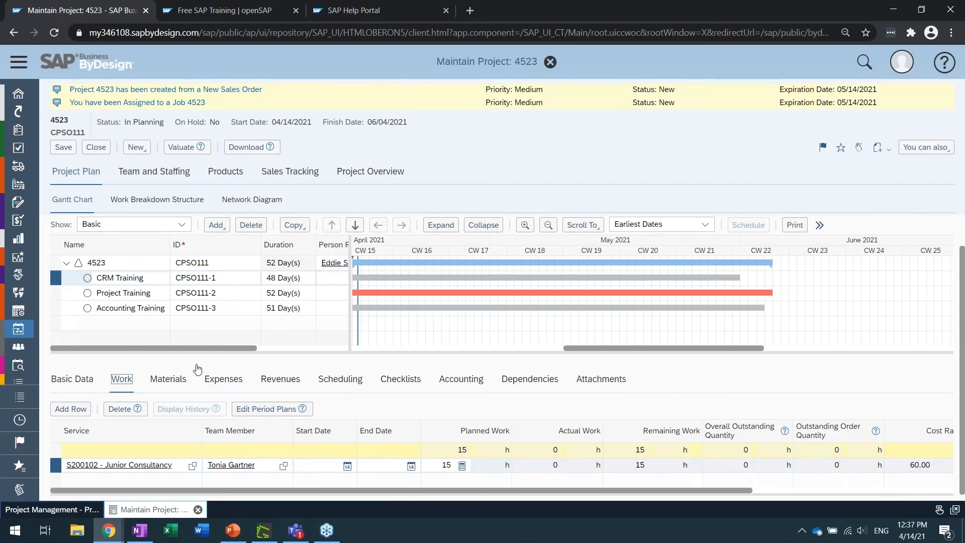
pyautogui.scroll(-1, 133, 458)
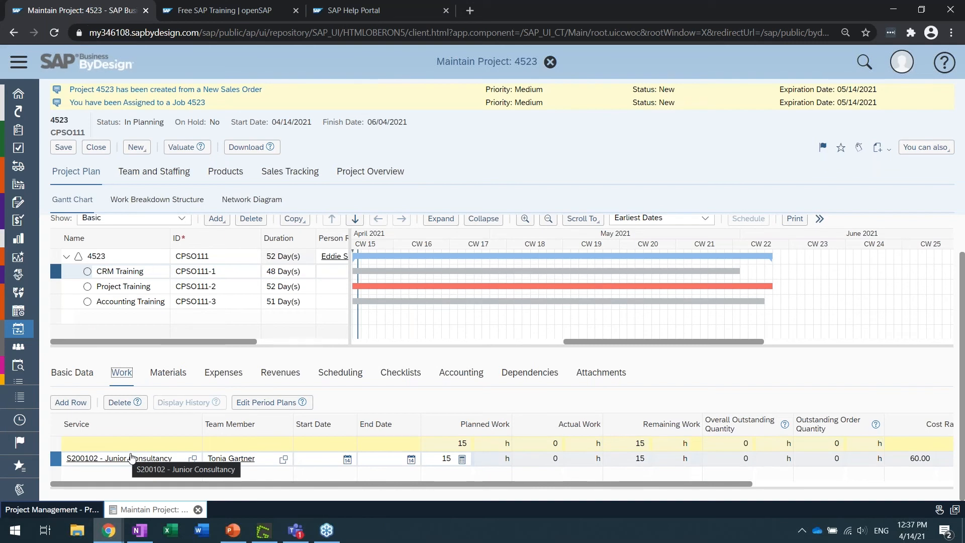
pyautogui.click(384, 398)
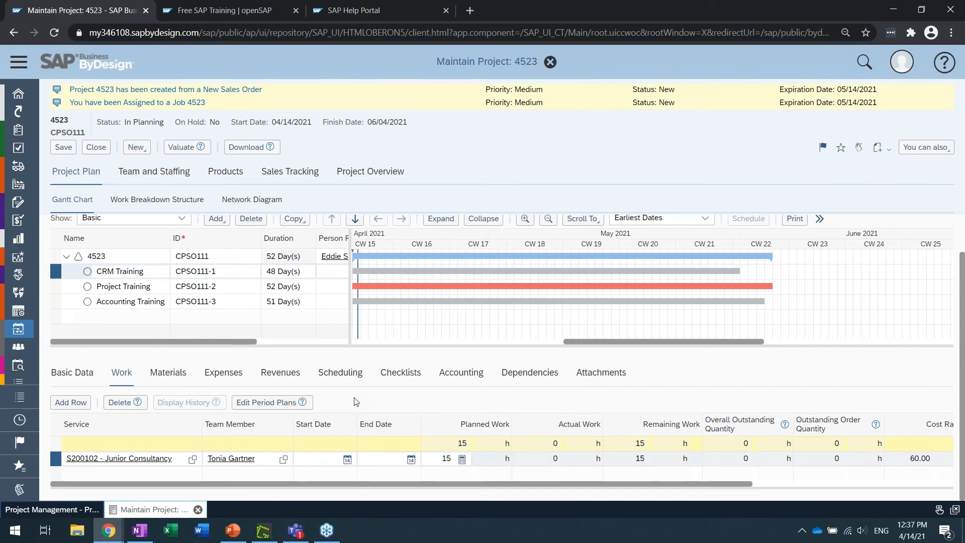
# Add a work row to the CRM Training task for the external team member with service S200102 - Junior Consultancy
pyautogui.click(75, 404)
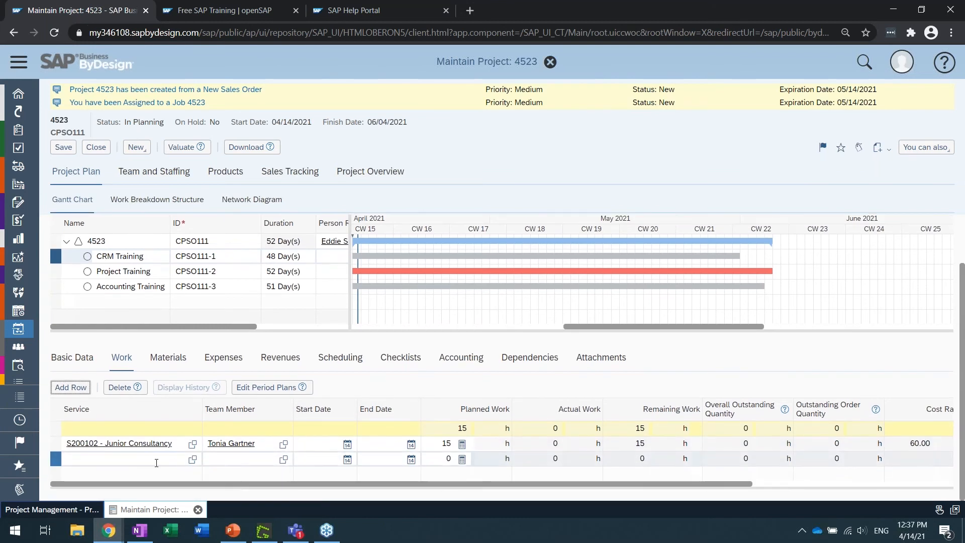
pyautogui.click(240, 460)
pyautogui.write('joe')
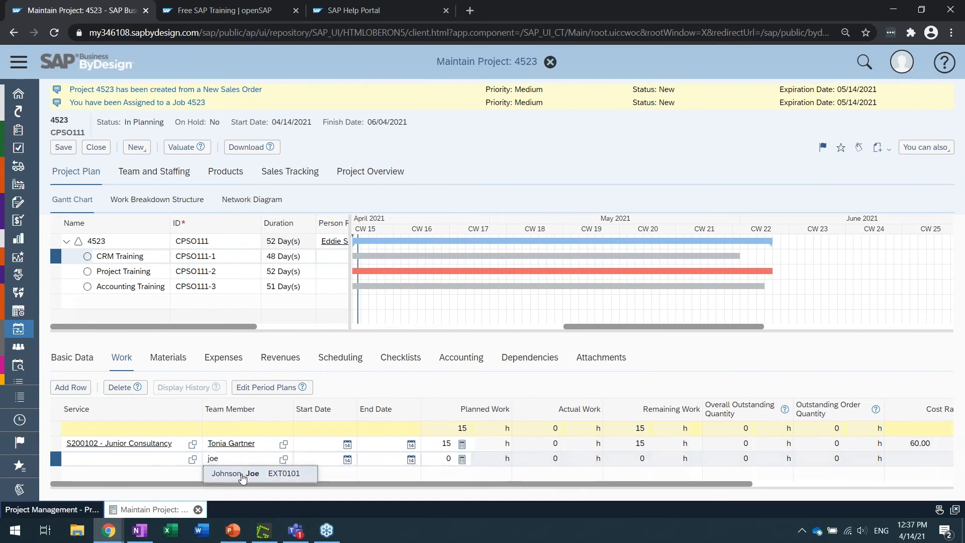
pyautogui.click(242, 474)
pyautogui.click(161, 459)
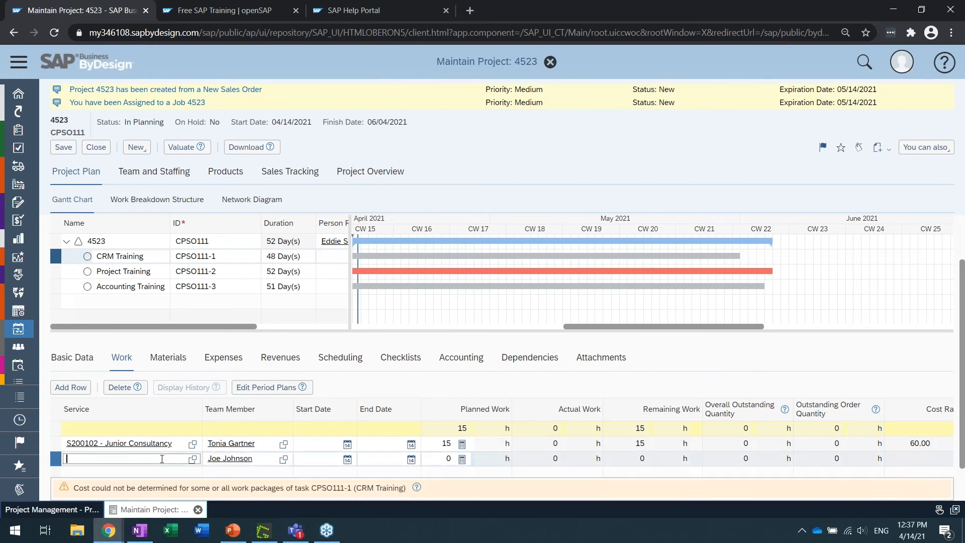
pyautogui.write('juni')
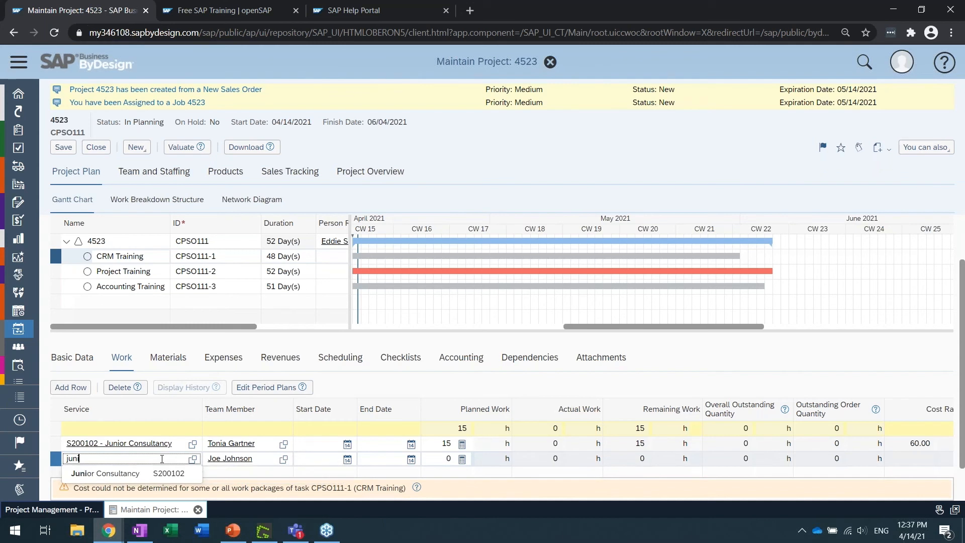
pyautogui.click(157, 473)
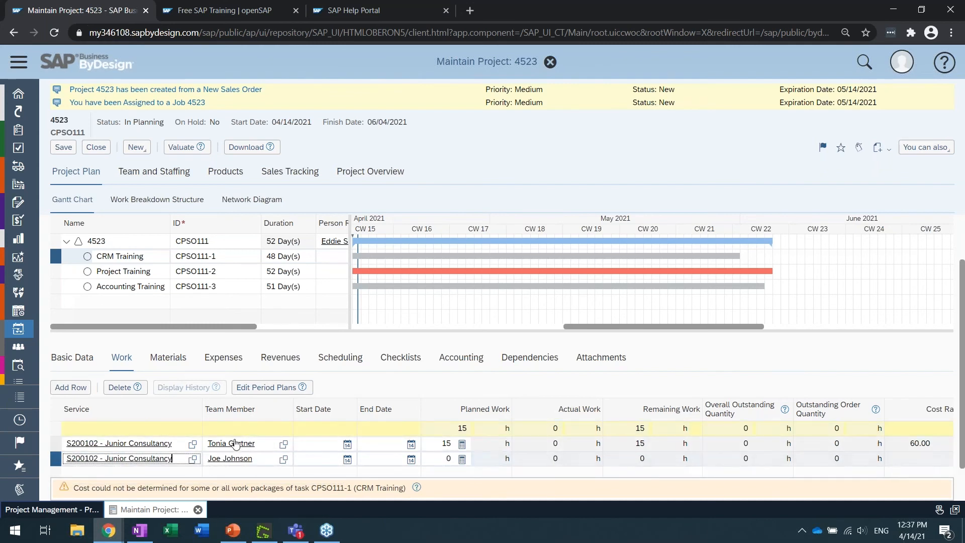
# Change the service of the first CRM Training work row to S200101 - Senior Consultancy
pyautogui.click(179, 446)
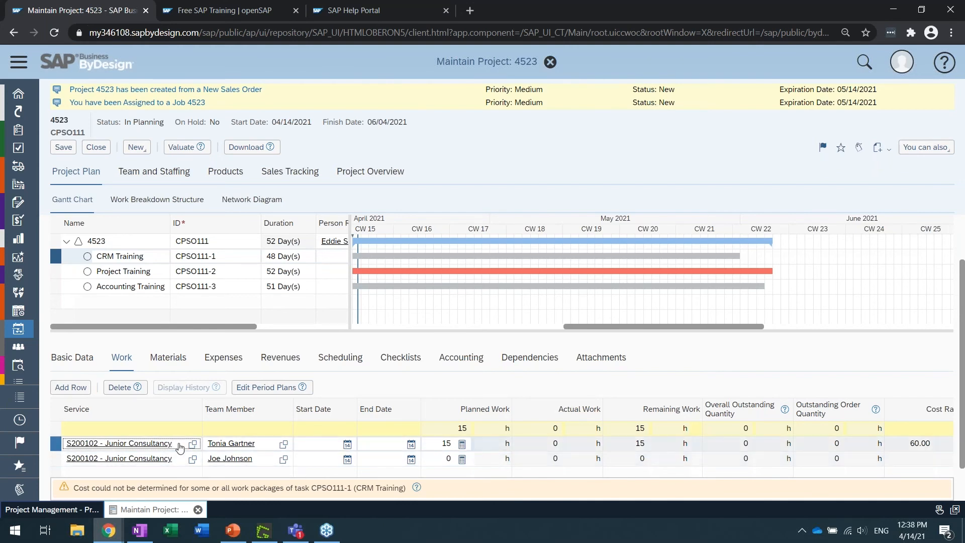
pyautogui.hotkey('ctrl', 'a')
pyautogui.press('BackSpace')
pyautogui.write('s')
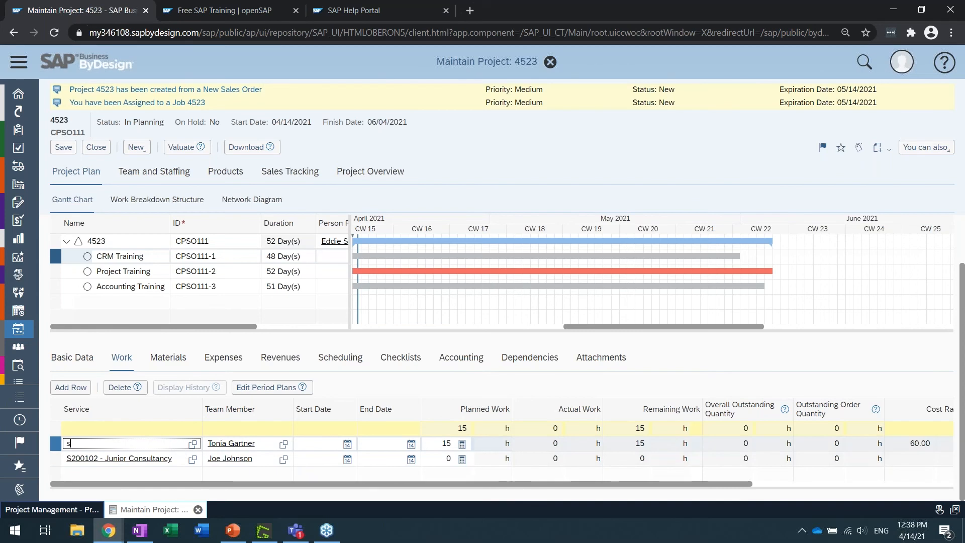
pyautogui.write('er')
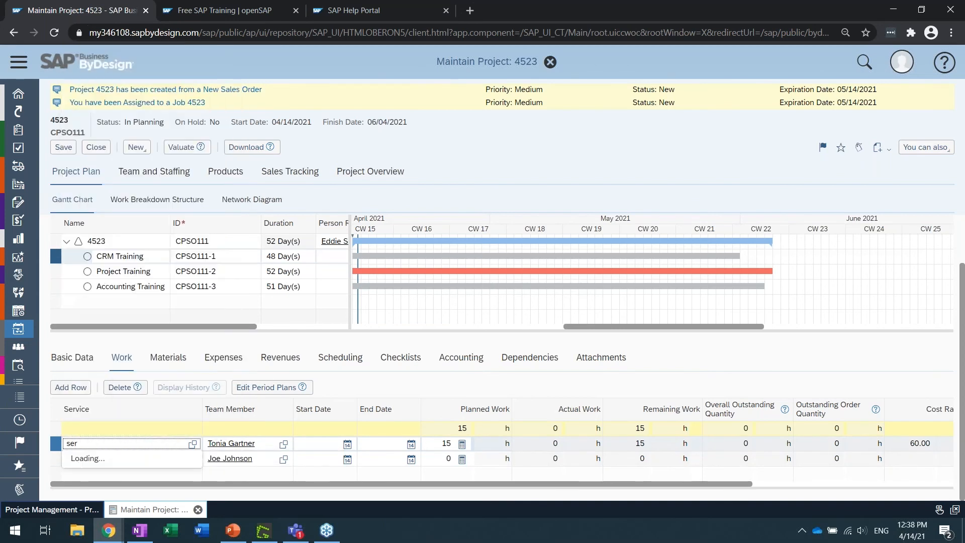
pyautogui.write('ni')
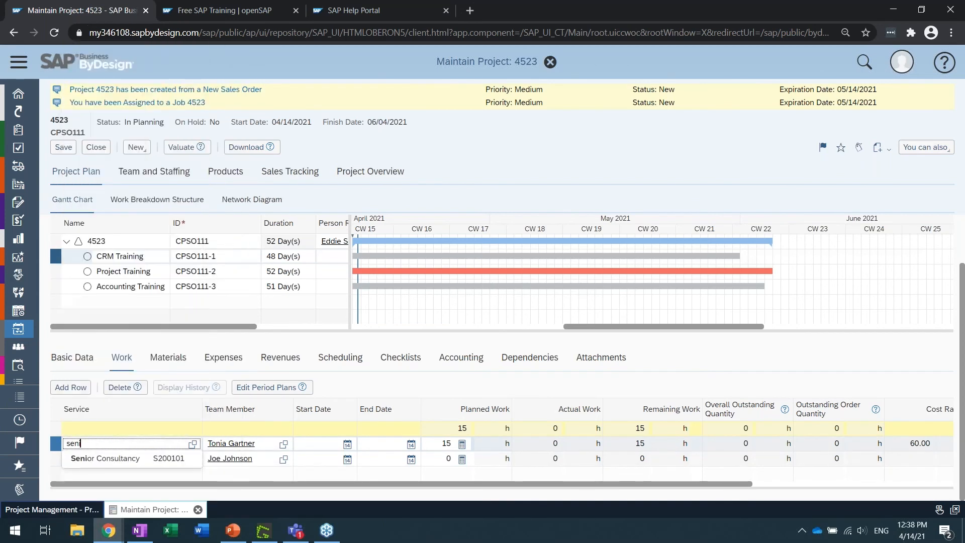
pyautogui.click(169, 458)
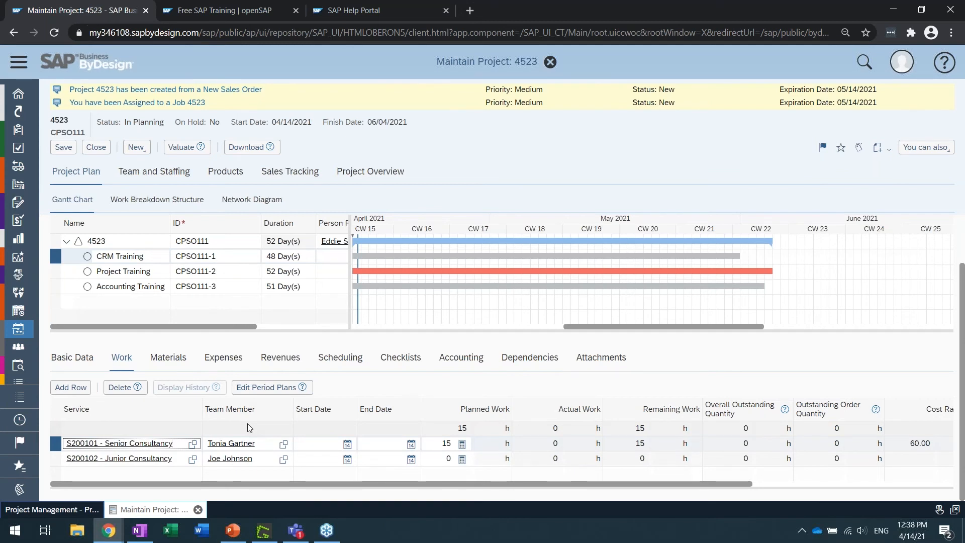
# Set the planned work of the Junior Consultancy row to 10 h and save the project
pyautogui.click(435, 455)
pyautogui.write('10')
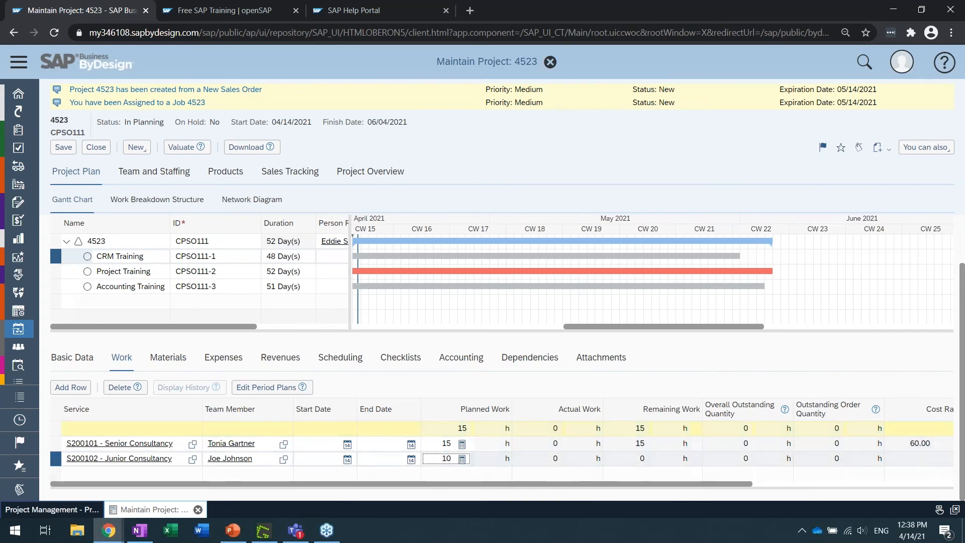
pyautogui.click(63, 147)
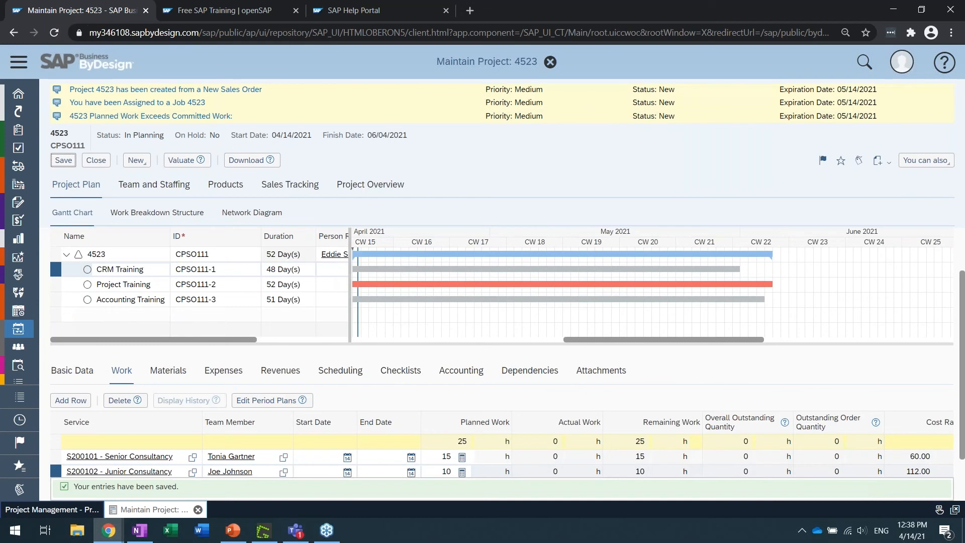
# Add a material row to the CRM Training task with P100201 - Control Regulation Unit 75
pyautogui.moveTo(349, 301); pyautogui.dragTo(698, 302)
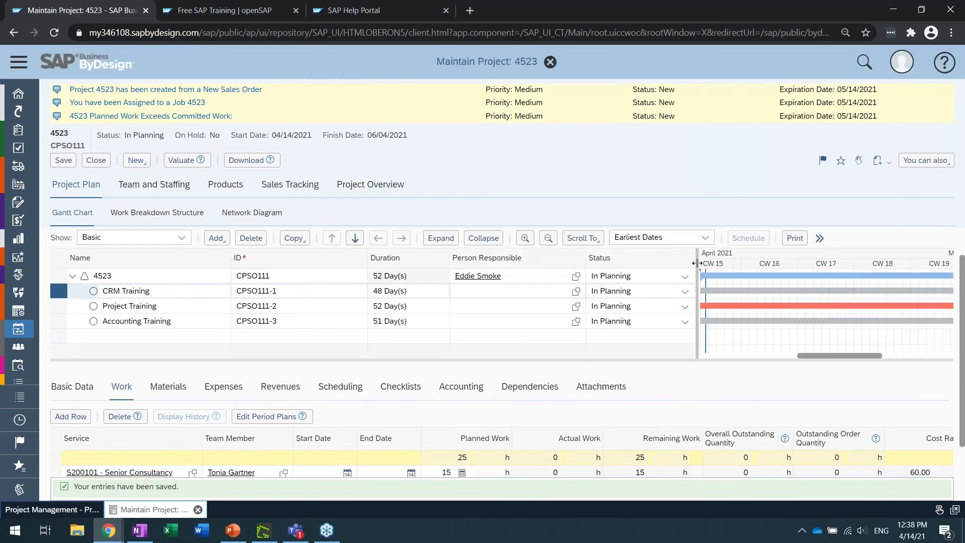
pyautogui.scroll(-1, 638, 397)
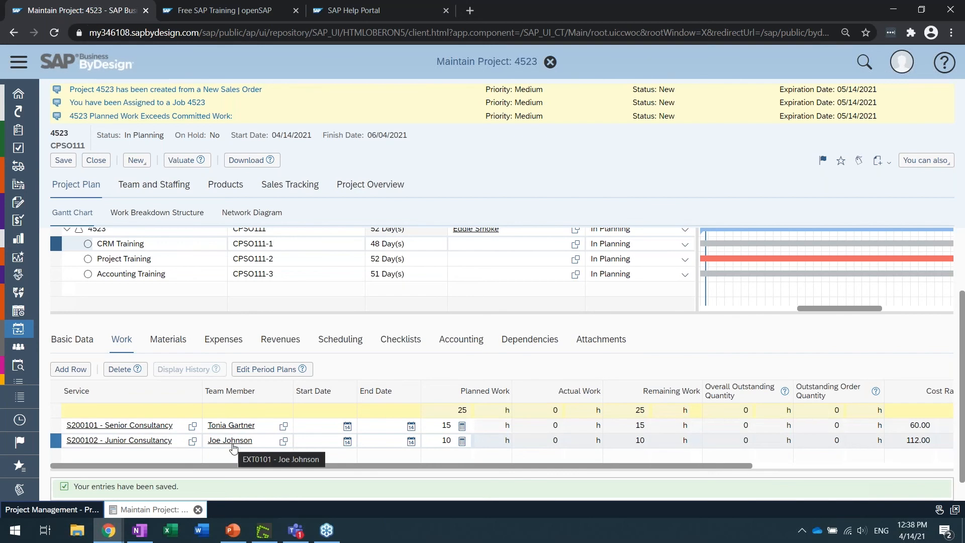
pyautogui.click(172, 342)
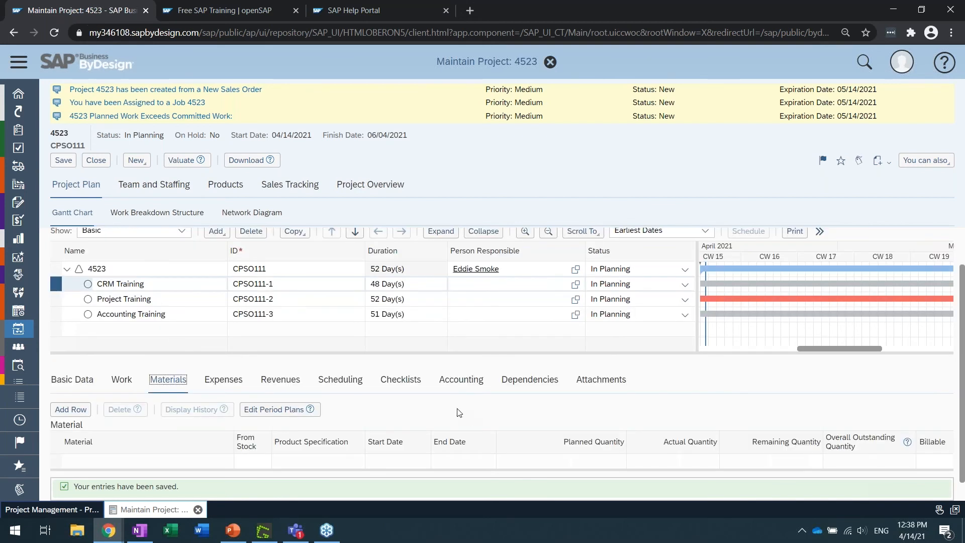
pyautogui.click(87, 415)
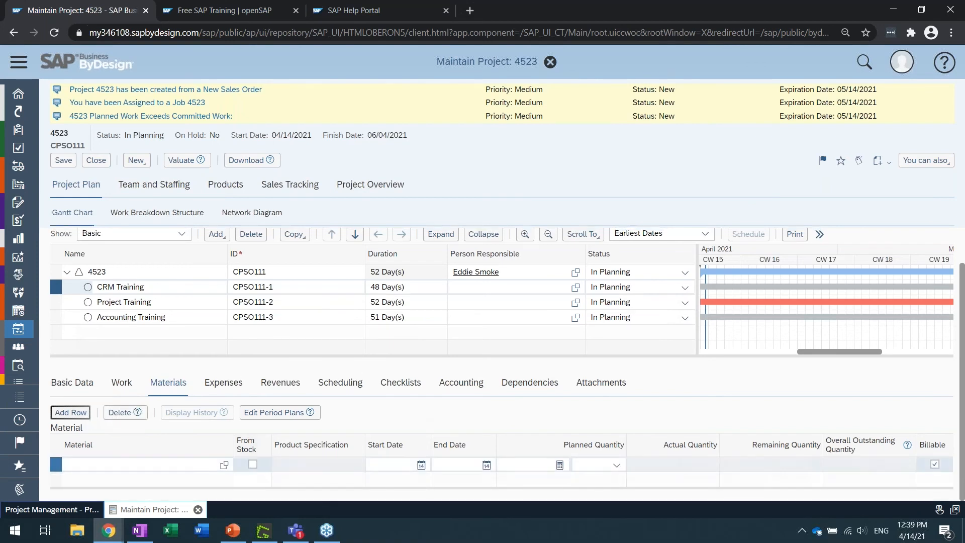
pyautogui.click(211, 466)
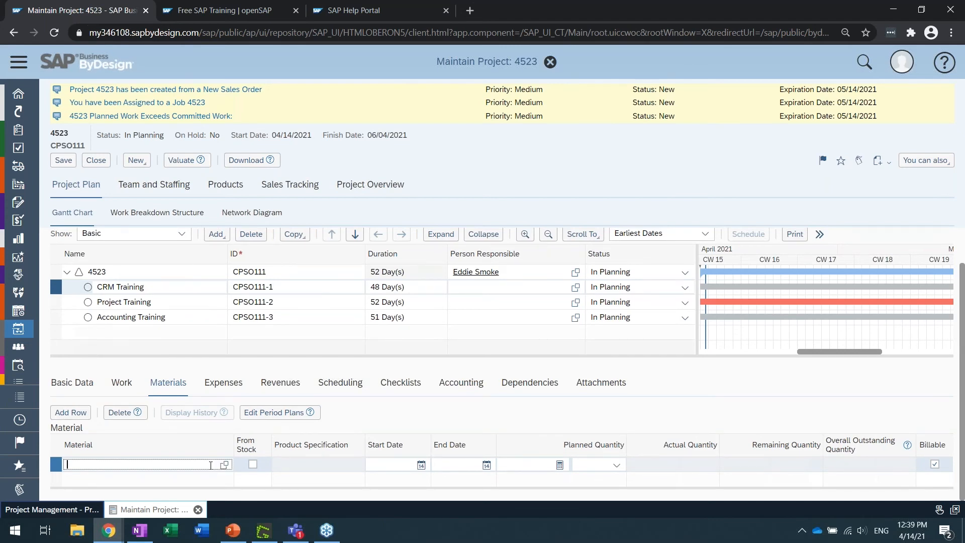
pyautogui.write('con')
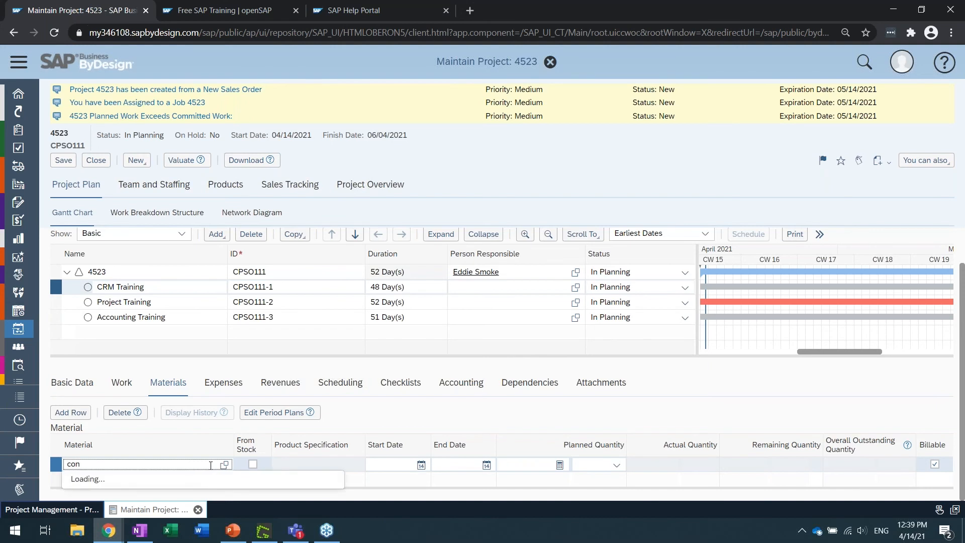
pyautogui.write('tro')
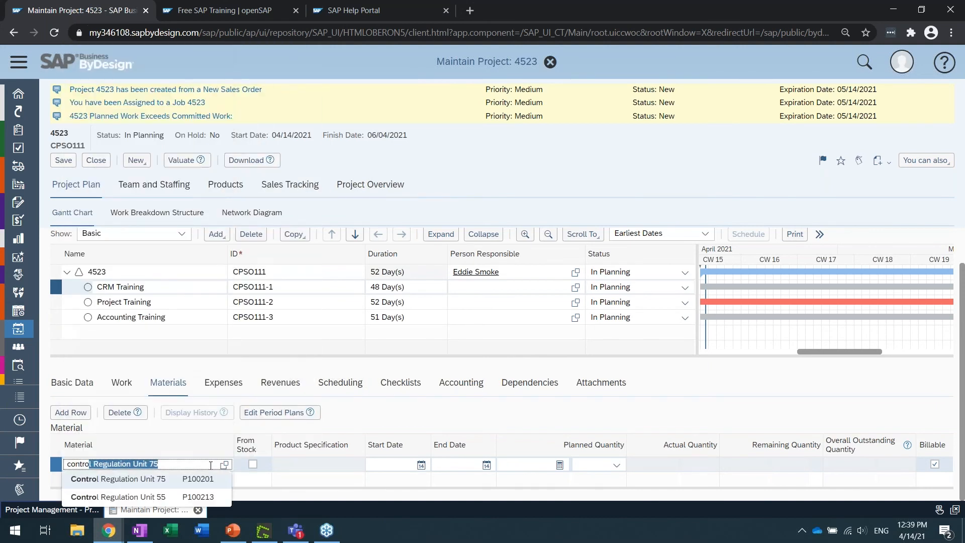
pyautogui.click(168, 481)
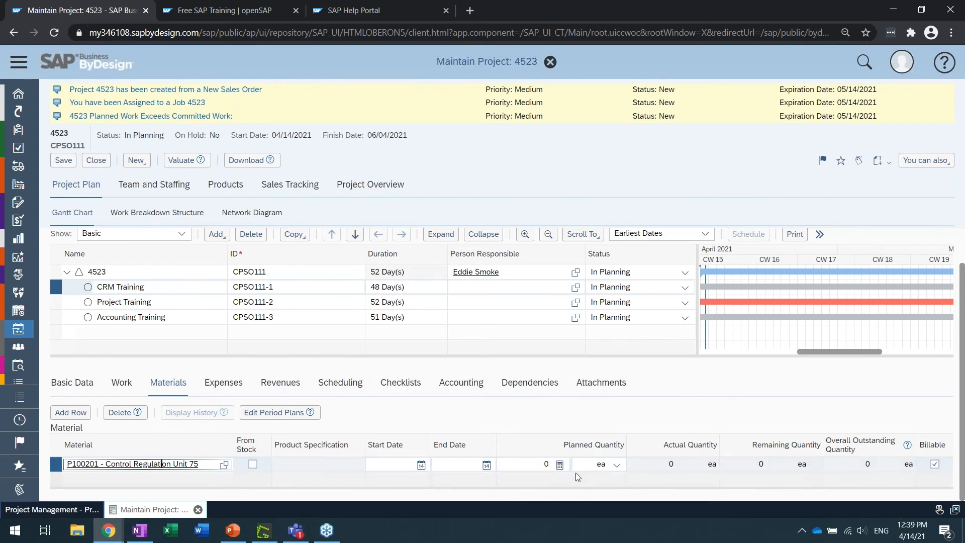
# Set the planned quantity of Control Regulation Unit 75 to 10 ea and save the project
pyautogui.click(526, 462)
pyautogui.write('10')
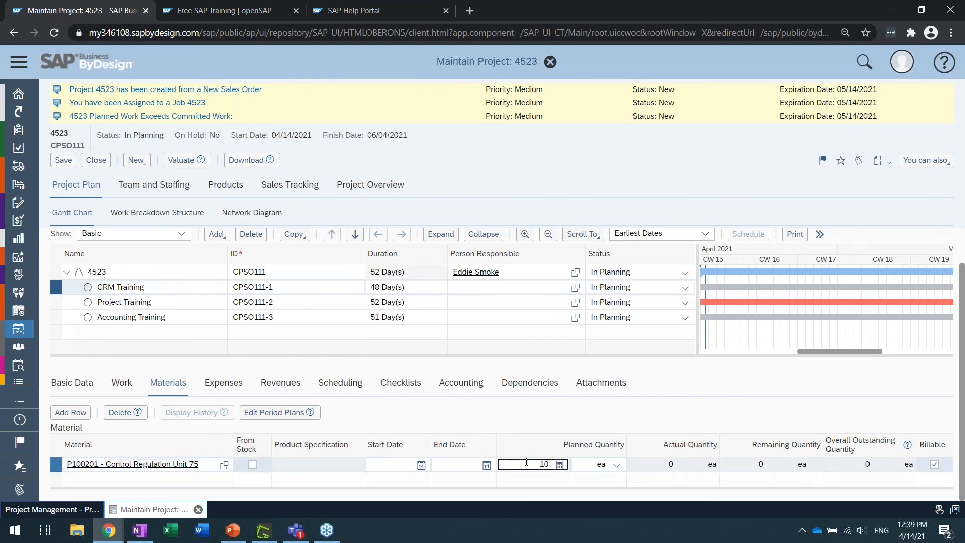
pyautogui.press('Return')
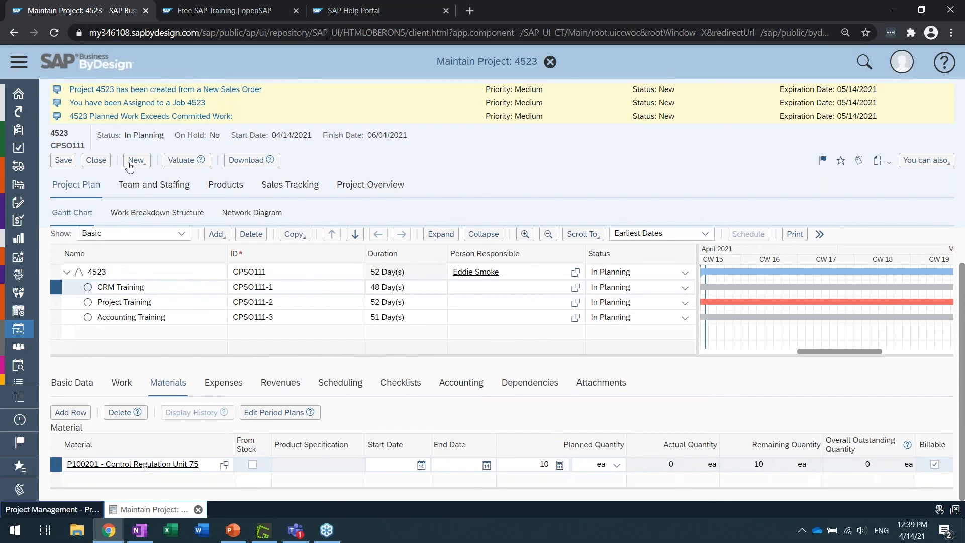
pyautogui.click(63, 162)
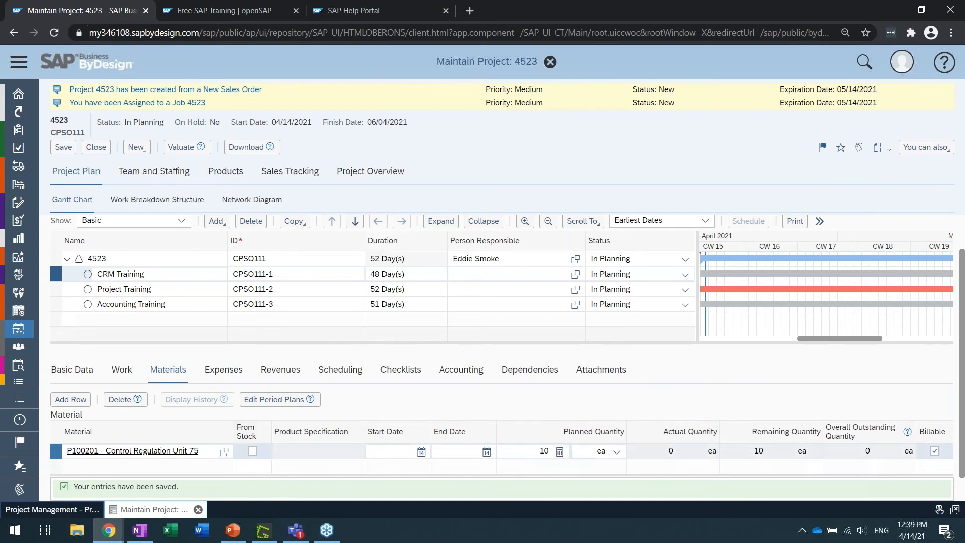
# Examine the project's product overview and the task details for Control Regulation Unit 75, and return to the project plan
pyautogui.click(226, 173)
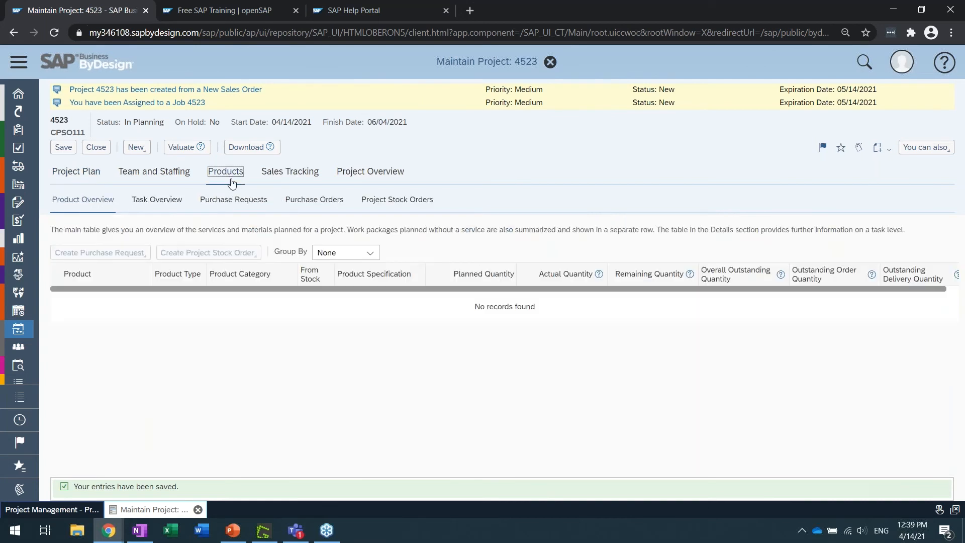
pyautogui.click(168, 325)
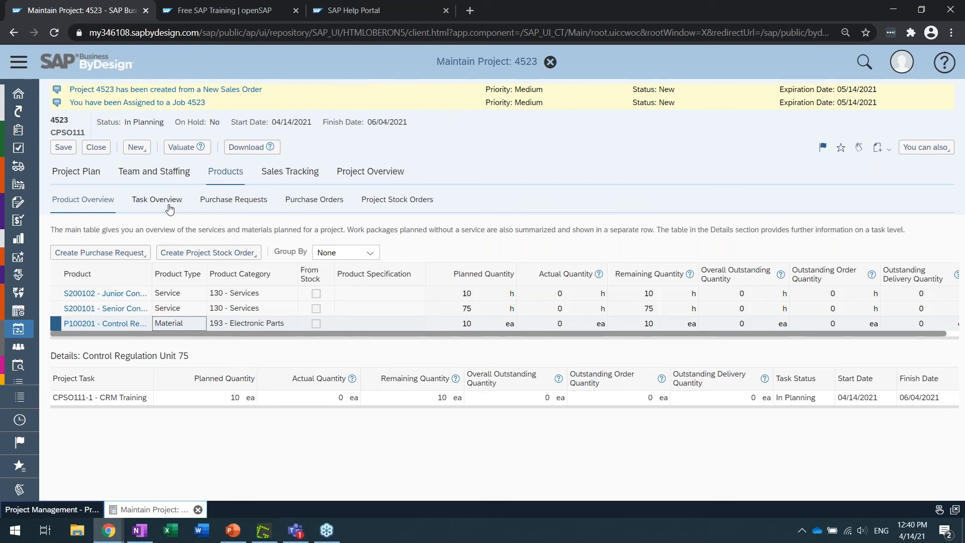
pyautogui.click(86, 174)
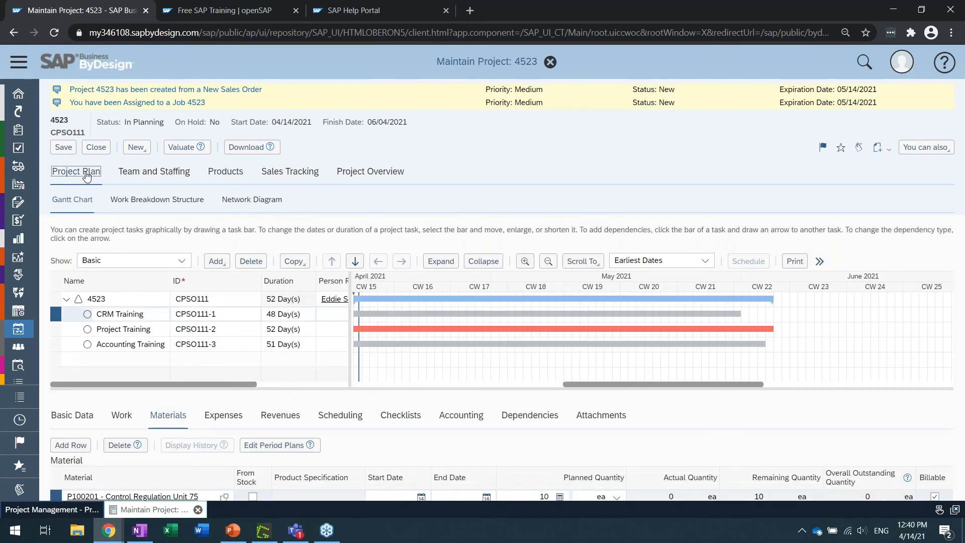
# Review the CRM Training task's expenses, materials and work planning, widening the task table to show more columns
pyautogui.click(219, 420)
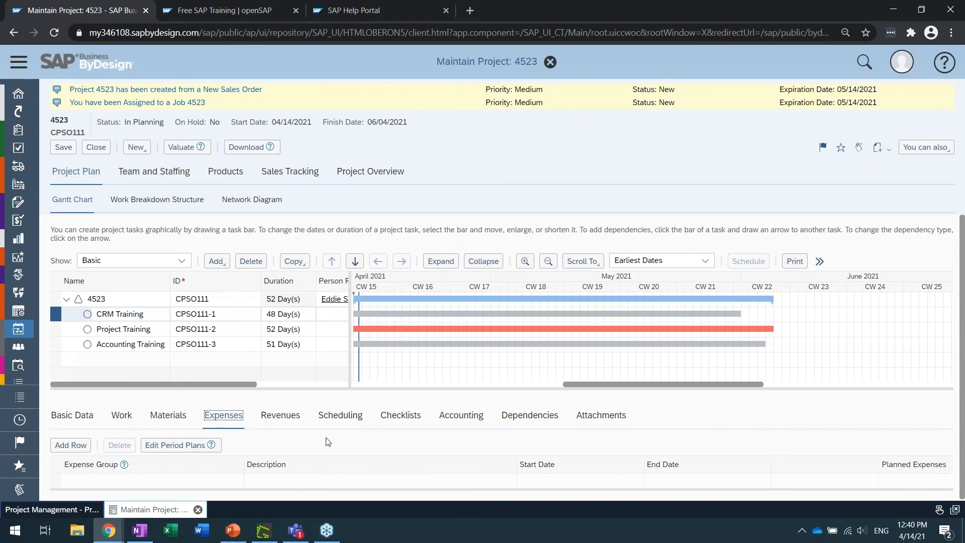
pyautogui.moveTo(350, 282); pyautogui.dragTo(593, 282)
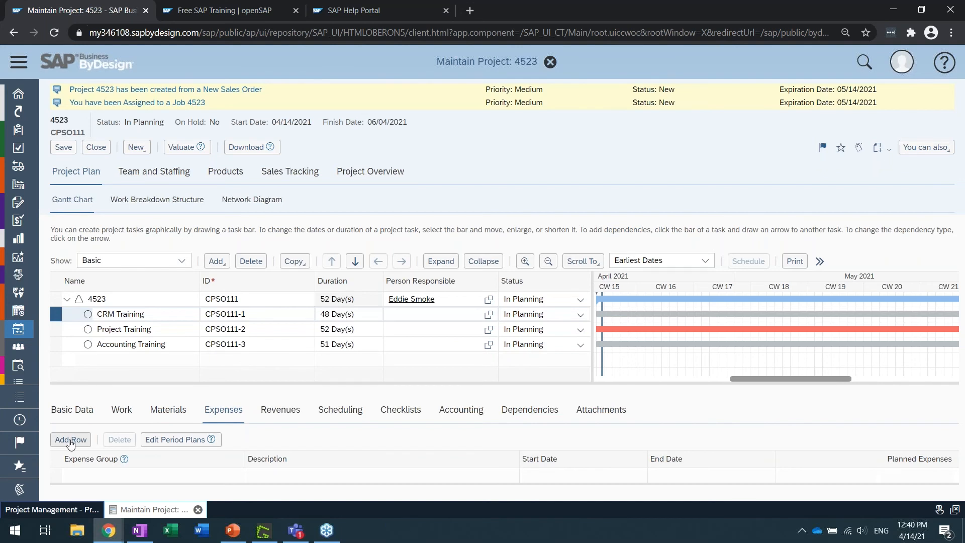
pyautogui.click(178, 414)
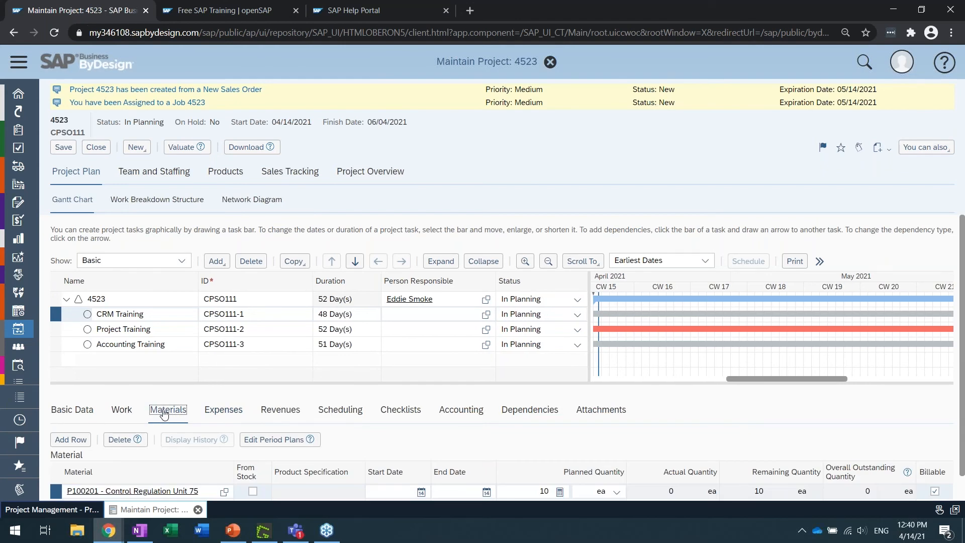
pyautogui.click(120, 413)
pyautogui.moveTo(136, 437)
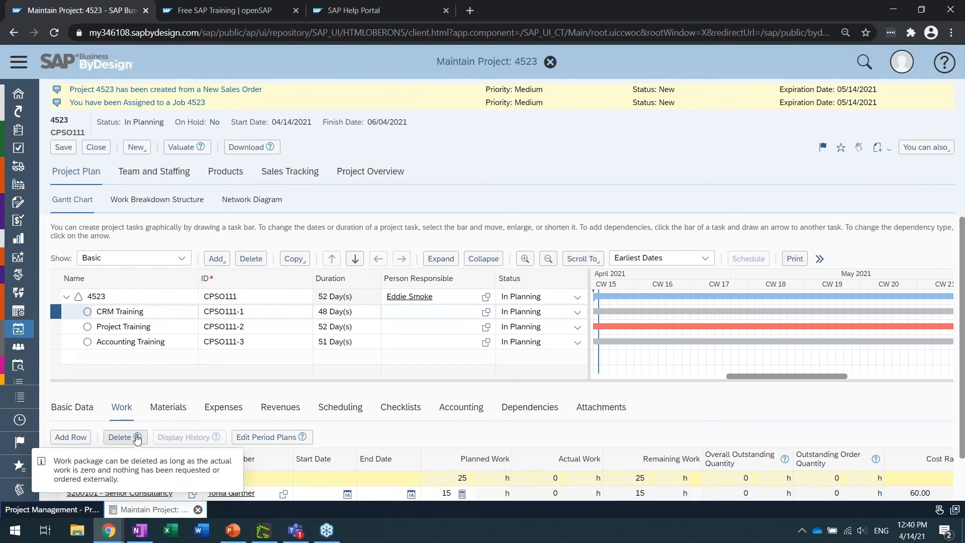
pyautogui.scroll(-1, 137, 438)
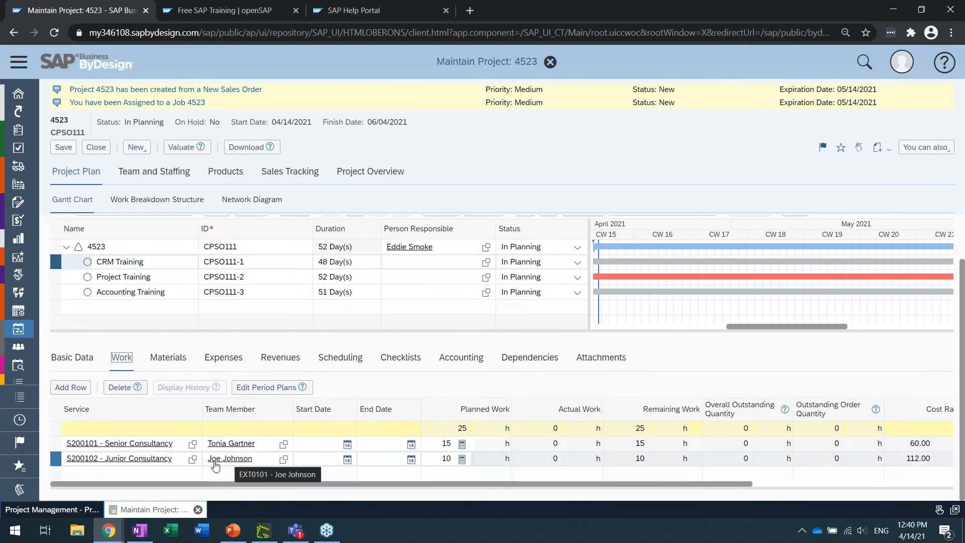
# Add an A-7100 - Travel expenses (general) row with planned expenses of 5,000 USD to the CRM Training task
pyautogui.click(223, 357)
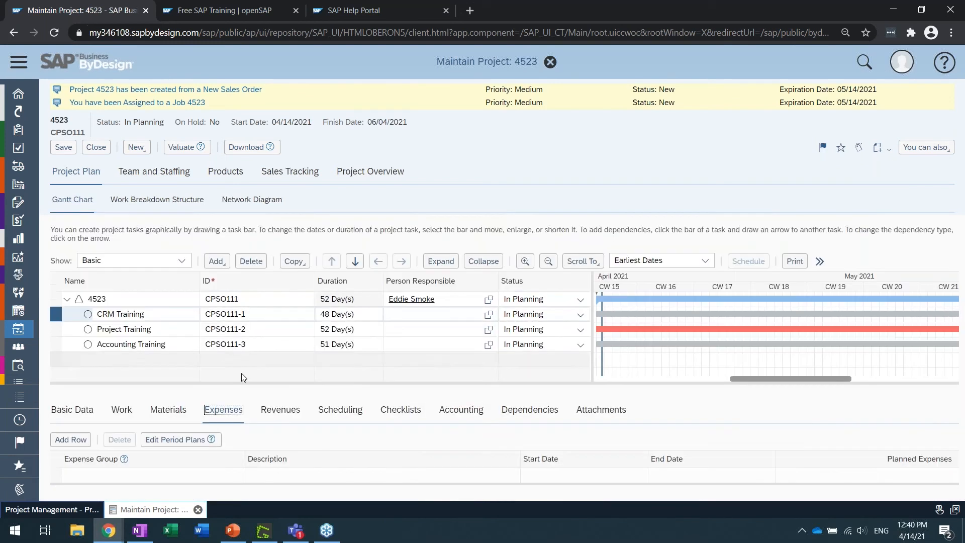
pyautogui.click(79, 440)
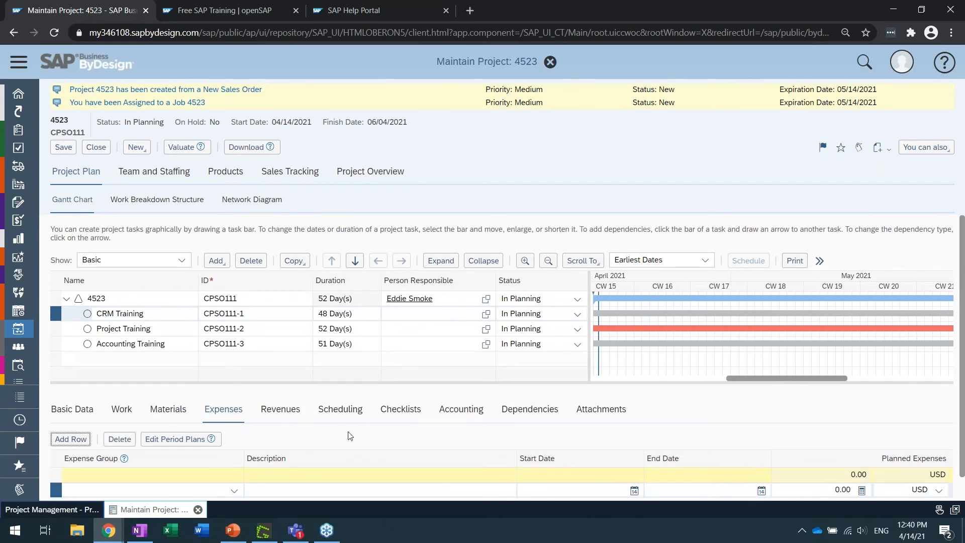
pyautogui.scroll(-1, 350, 436)
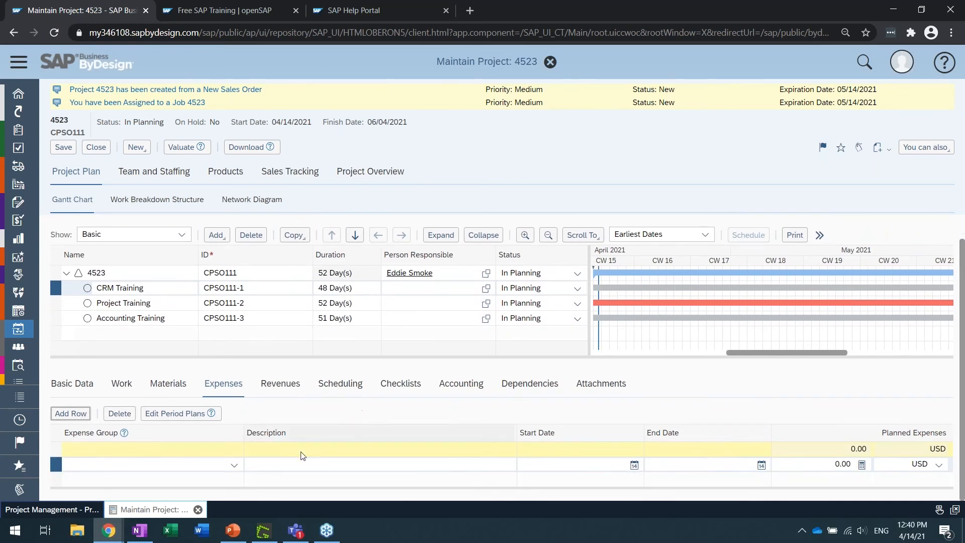
pyautogui.click(234, 467)
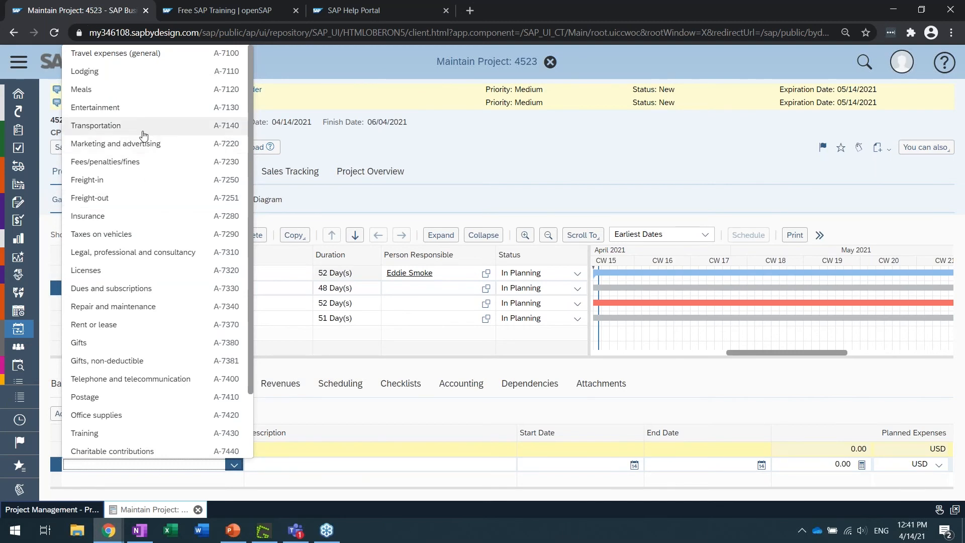
pyautogui.click(143, 54)
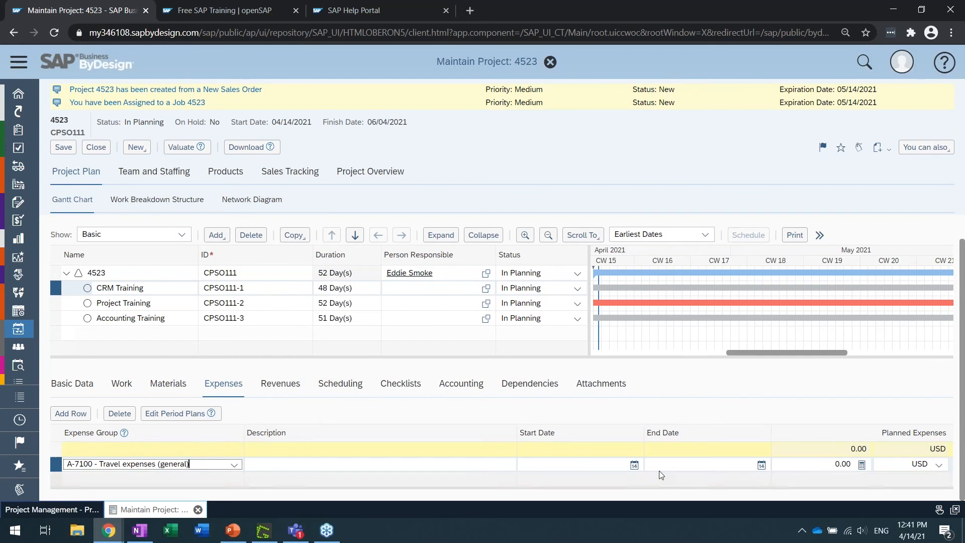
pyautogui.click(826, 465)
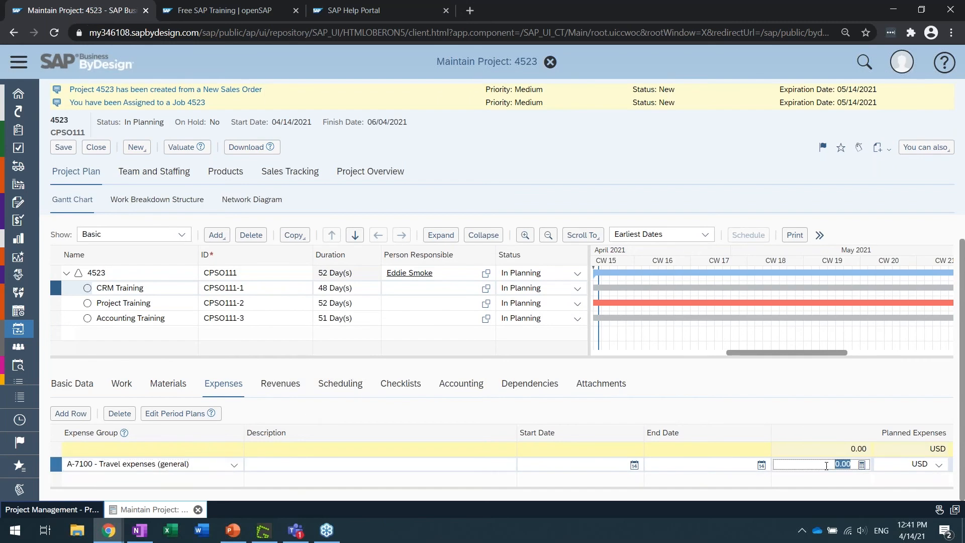
pyautogui.write('5000')
pyautogui.click(805, 405)
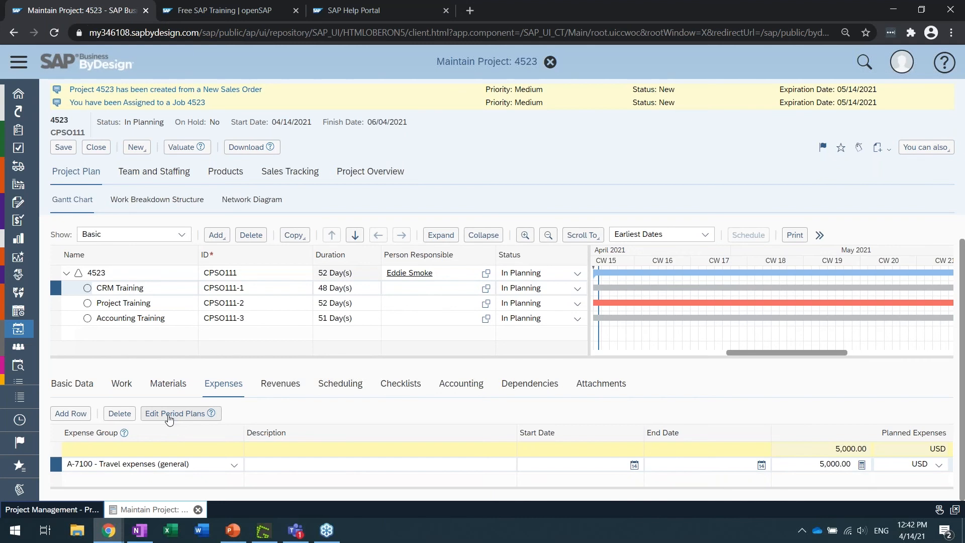
# Set the planned revenues of CRM Training's A-1520 - Domestic Sales row to 15,000 USD and save the project
pyautogui.click(289, 390)
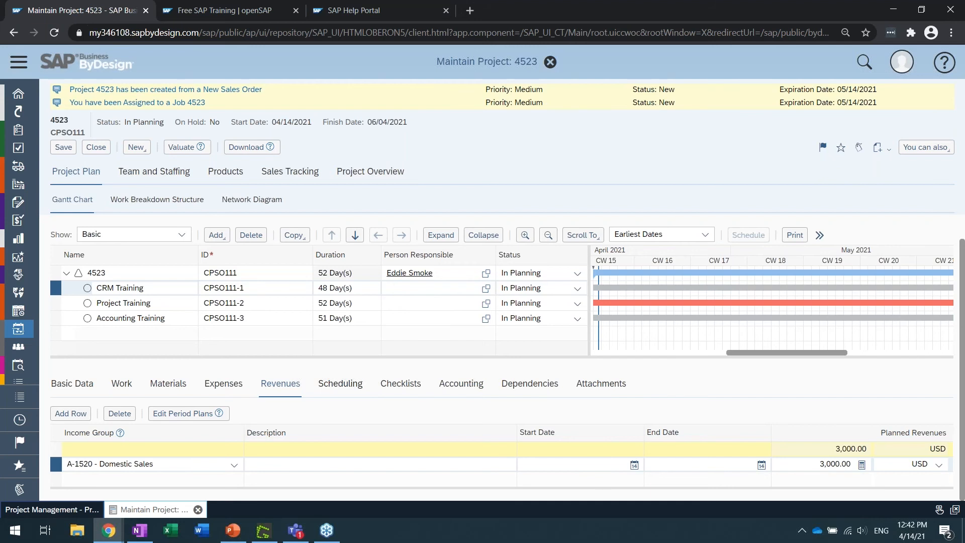
pyautogui.click(237, 467)
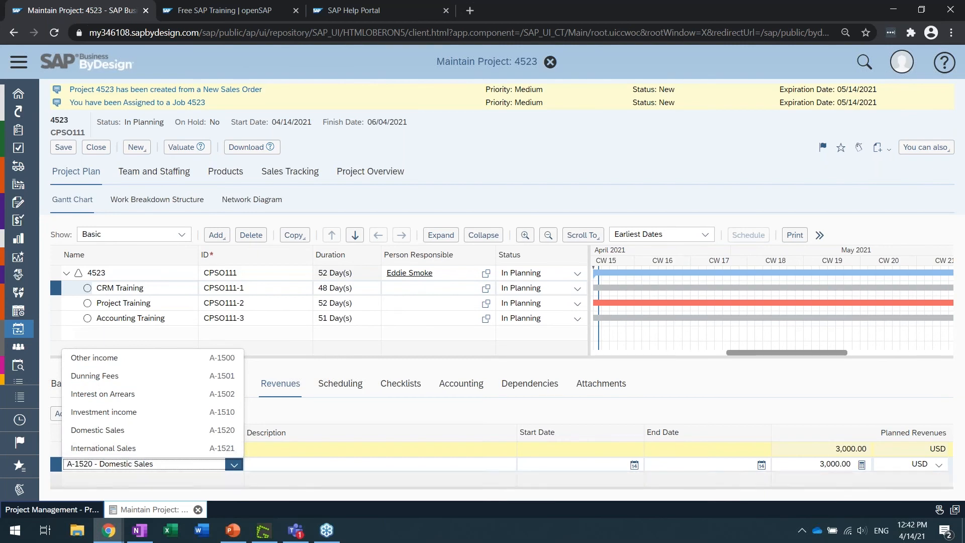
pyautogui.click(315, 404)
pyautogui.click(834, 463)
pyautogui.write('15000')
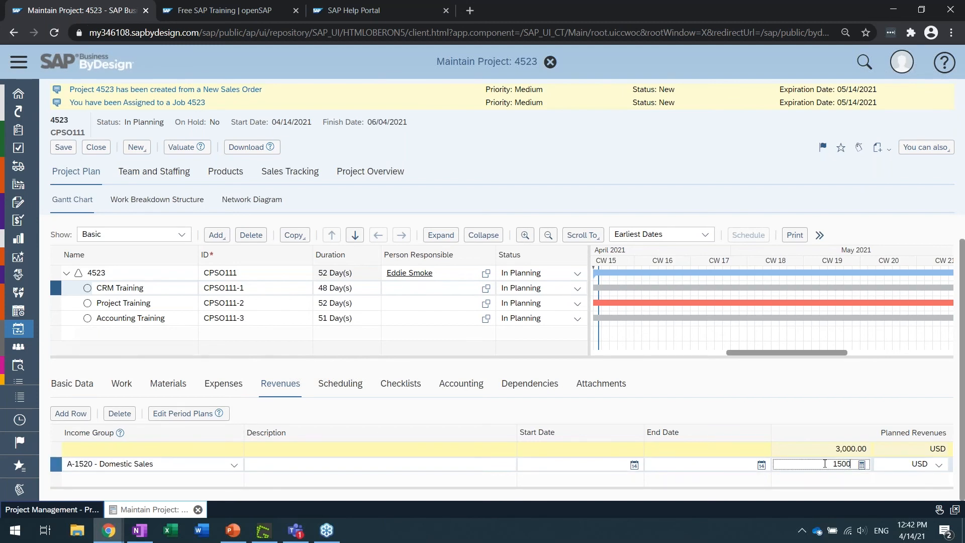
pyautogui.click(661, 410)
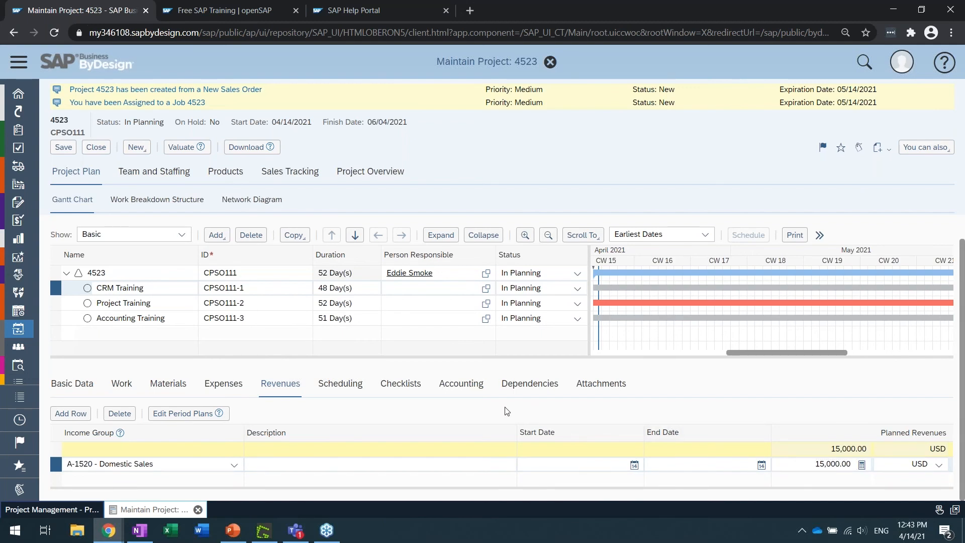
pyautogui.click(64, 149)
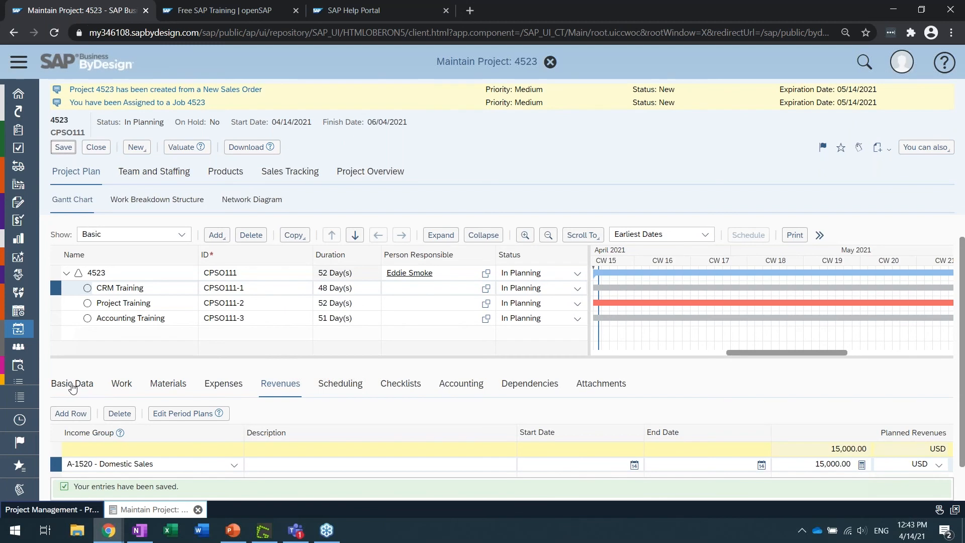
# Review the CRM Training task's work, materials, expenses, revenues and scheduling data in turn
pyautogui.click(122, 385)
pyautogui.click(168, 387)
pyautogui.click(238, 387)
pyautogui.click(285, 387)
pyautogui.click(346, 392)
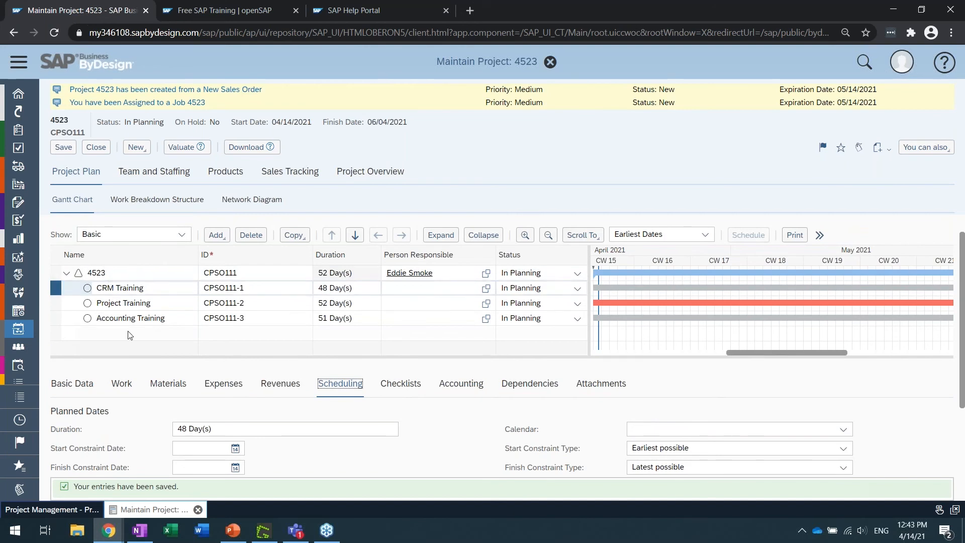
# Indent the Project Training task so that it becomes a subtask of CRM Training
pyautogui.click(110, 288)
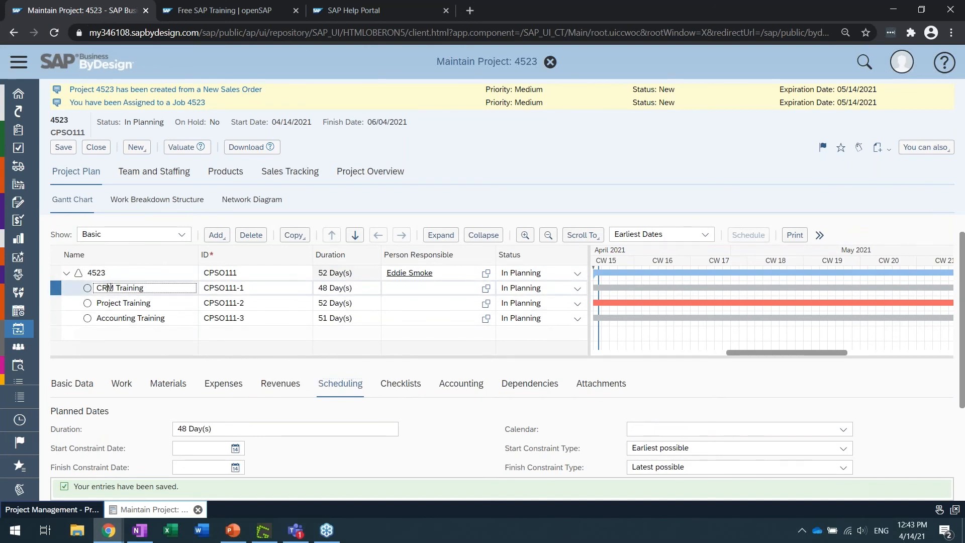
pyautogui.click(111, 317)
pyautogui.click(112, 304)
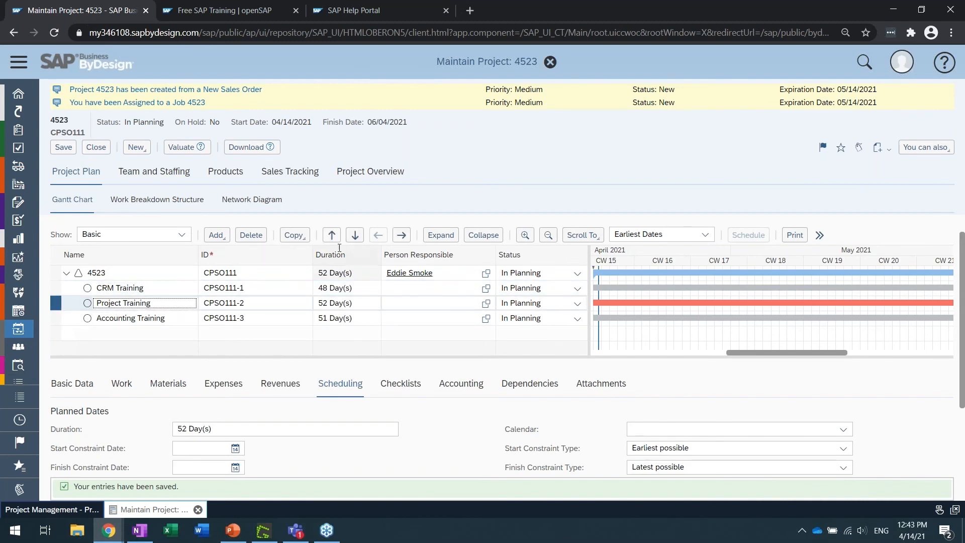
pyautogui.click(400, 235)
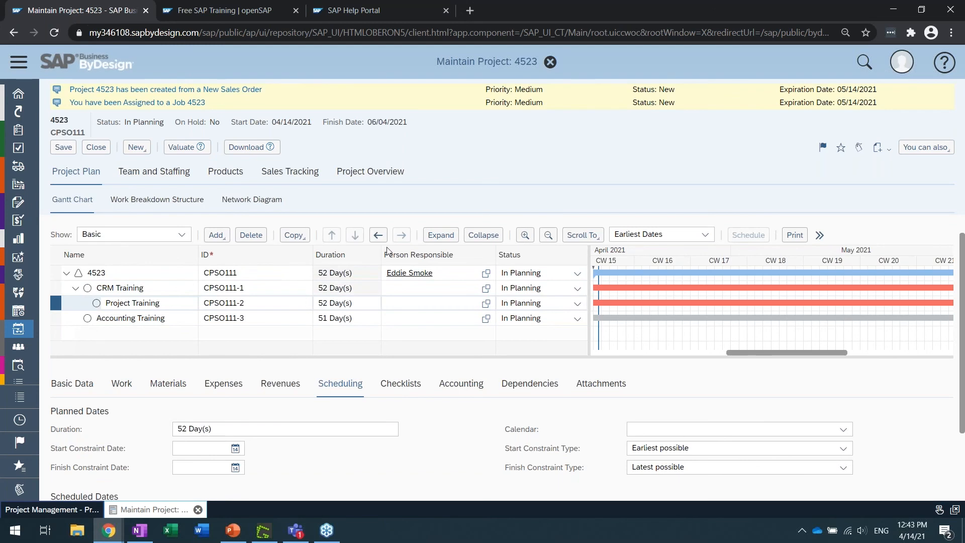
# Examine the CRM Training task's planned, scheduled and actual dates in its scheduling details
pyautogui.click(140, 298)
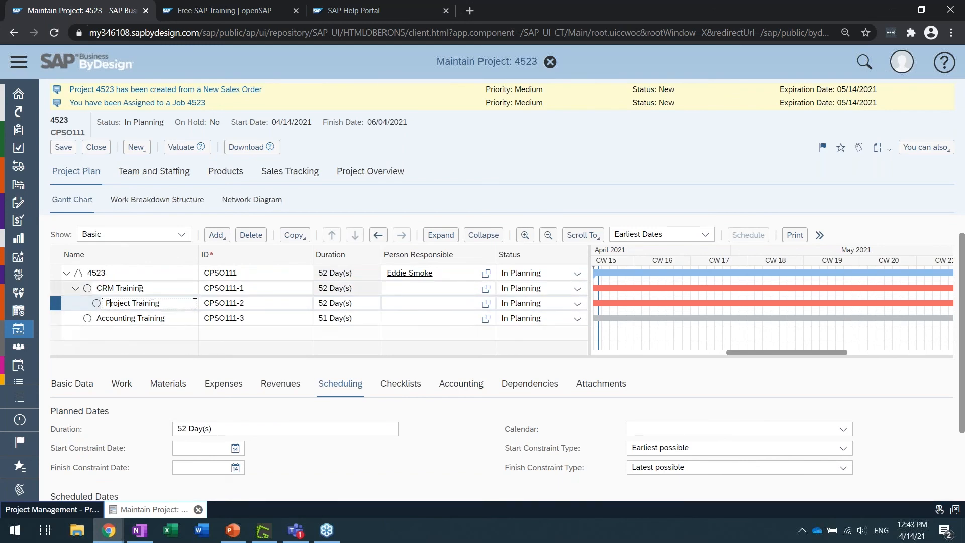
pyautogui.click(140, 289)
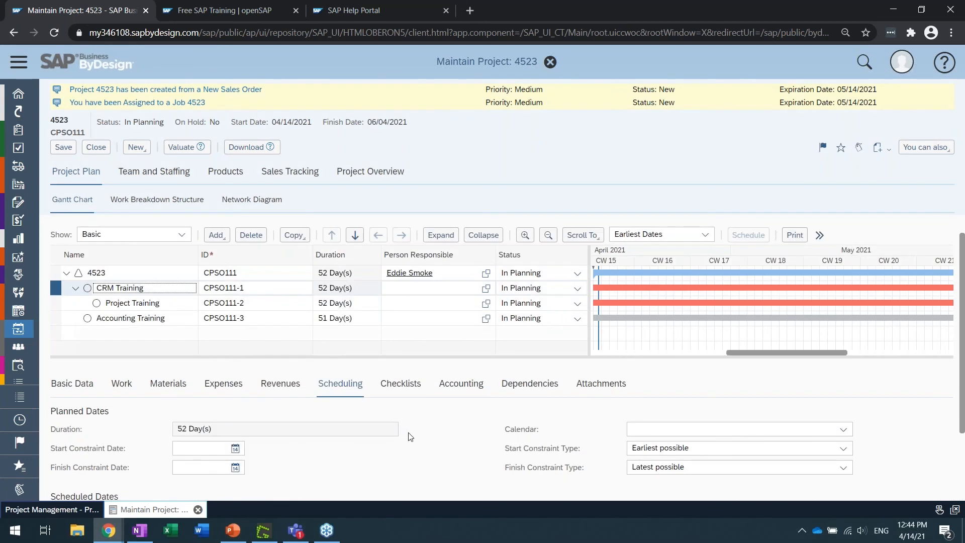
pyautogui.scroll(-2, 413, 445)
pyautogui.scroll(-2, 413, 445)
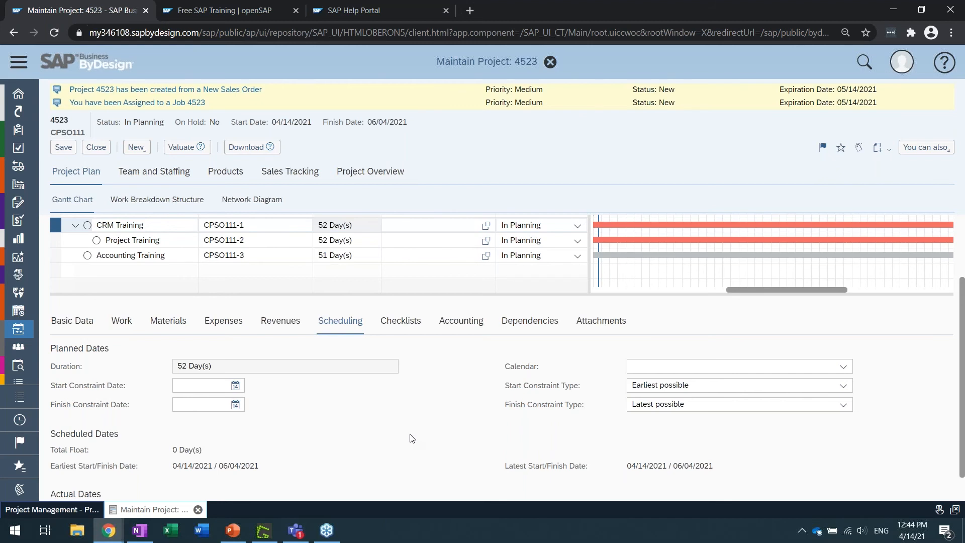
pyautogui.scroll(-1, 370, 405)
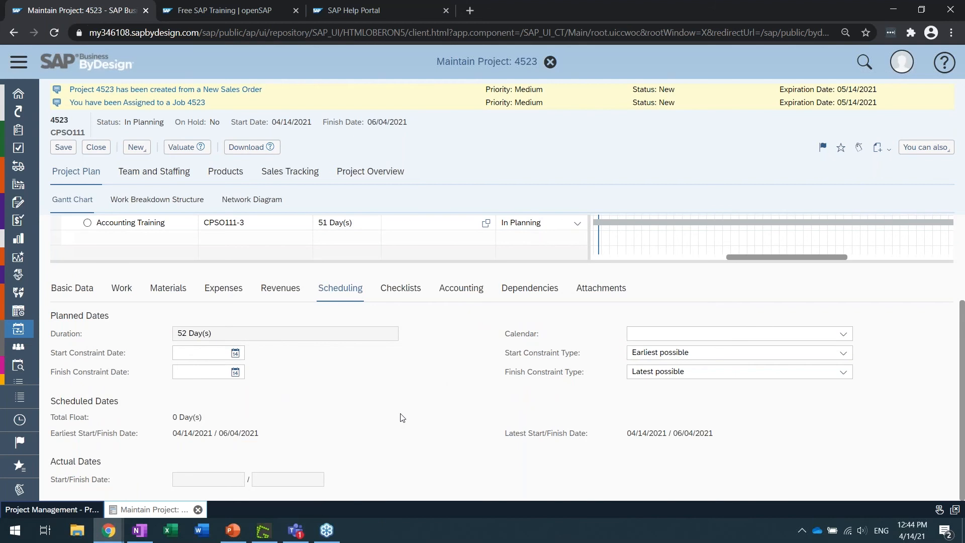
pyautogui.scroll(2, 411, 393)
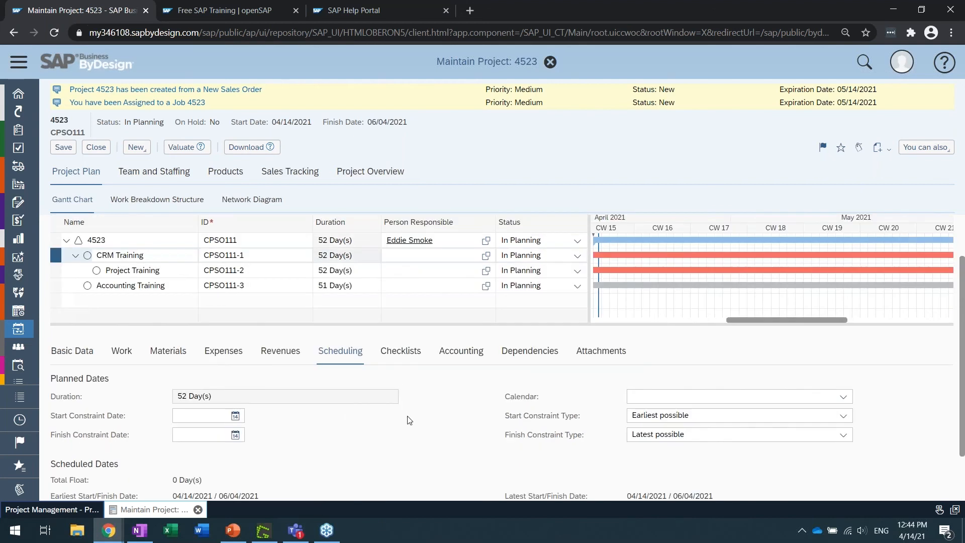
pyautogui.scroll(2, 404, 409)
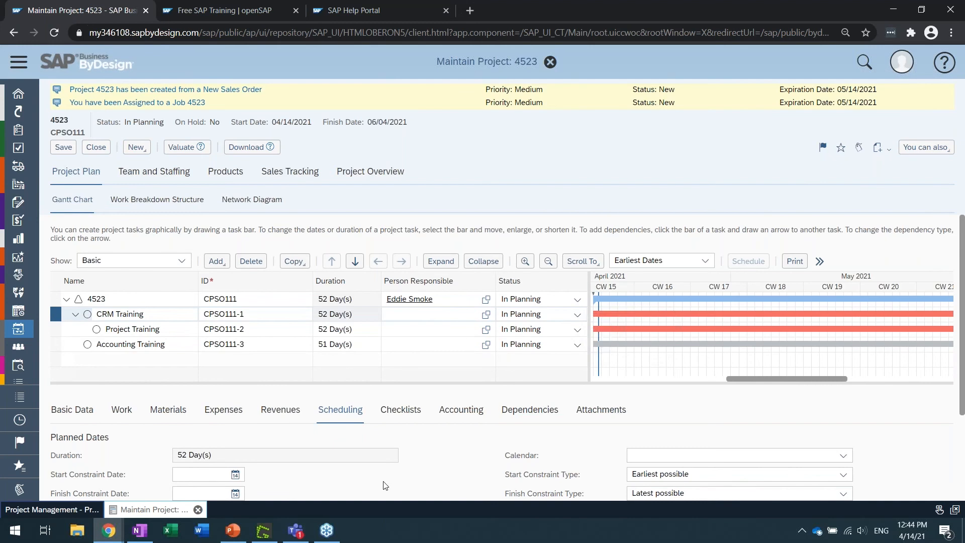
pyautogui.scroll(-3, 404, 473)
pyautogui.scroll(2, 416, 405)
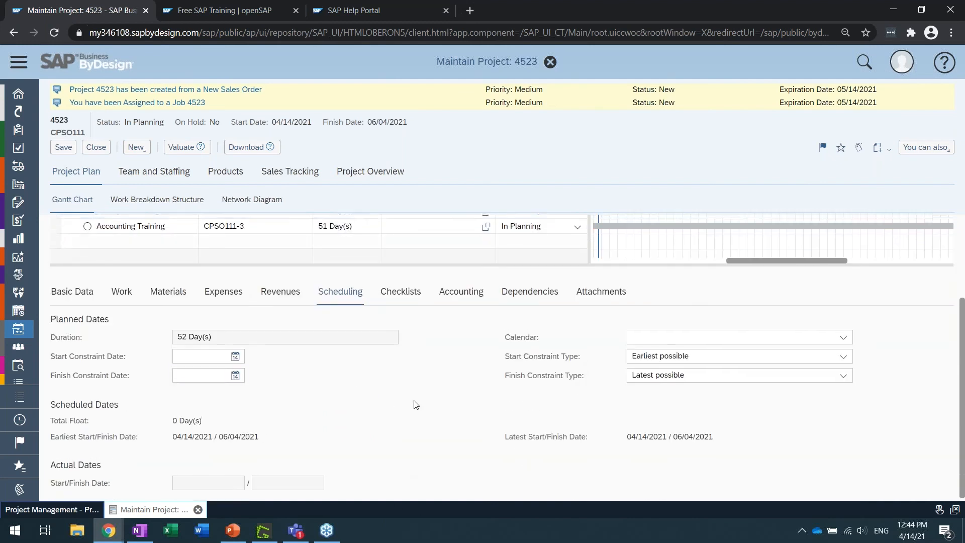
pyautogui.scroll(2, 420, 423)
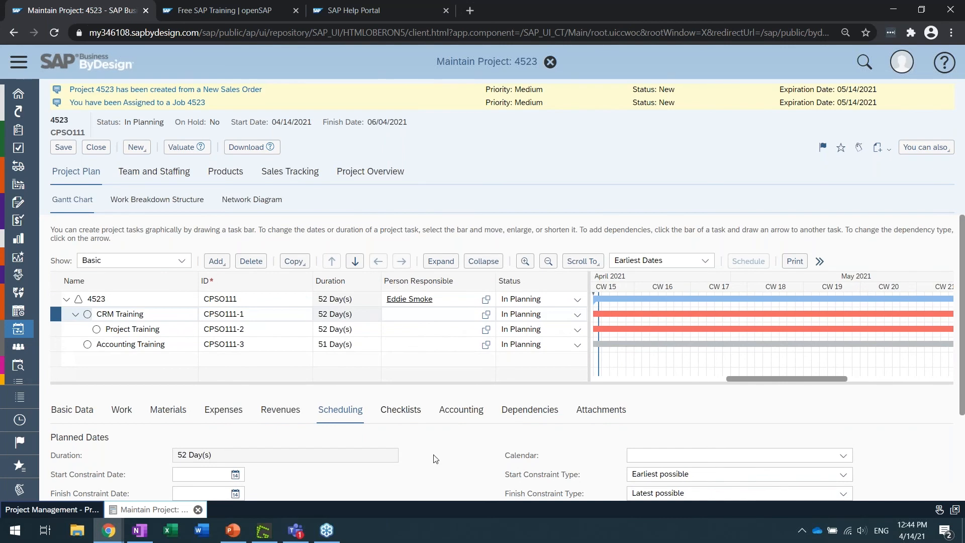
pyautogui.scroll(-1, 436, 454)
pyautogui.scroll(-1, 436, 454)
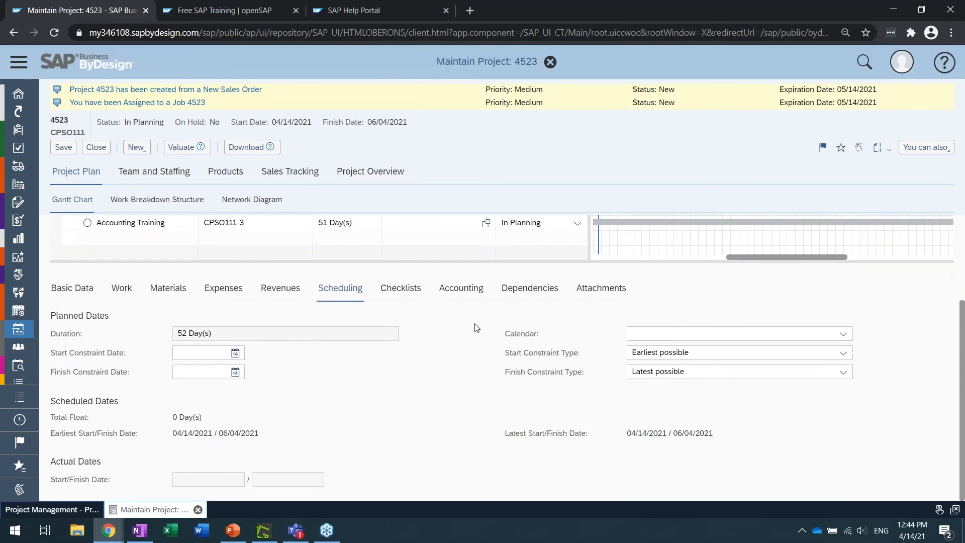
# Show the predecessors of the CRM Training task and add a Finish-to-Start dependency row
pyautogui.click(535, 289)
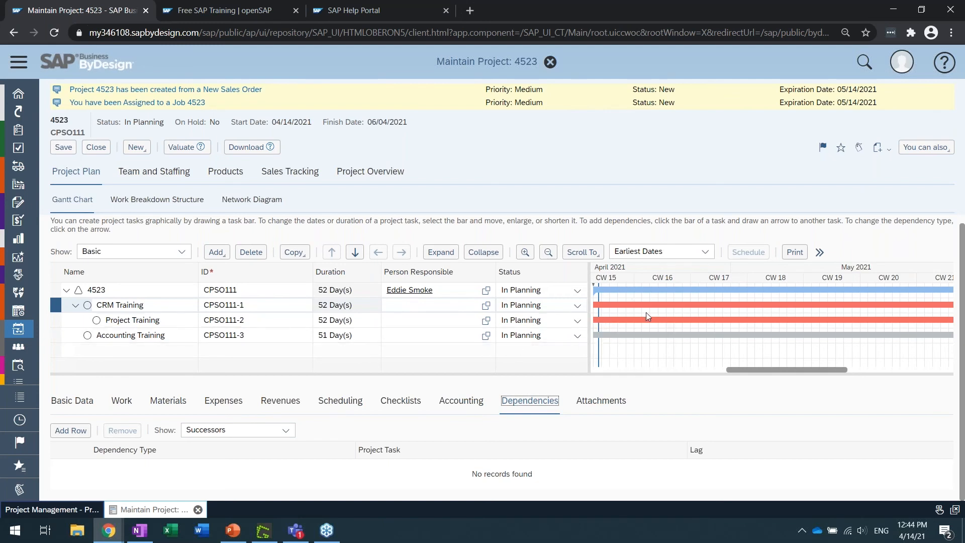
pyautogui.click(286, 430)
pyautogui.click(254, 447)
pyautogui.click(72, 431)
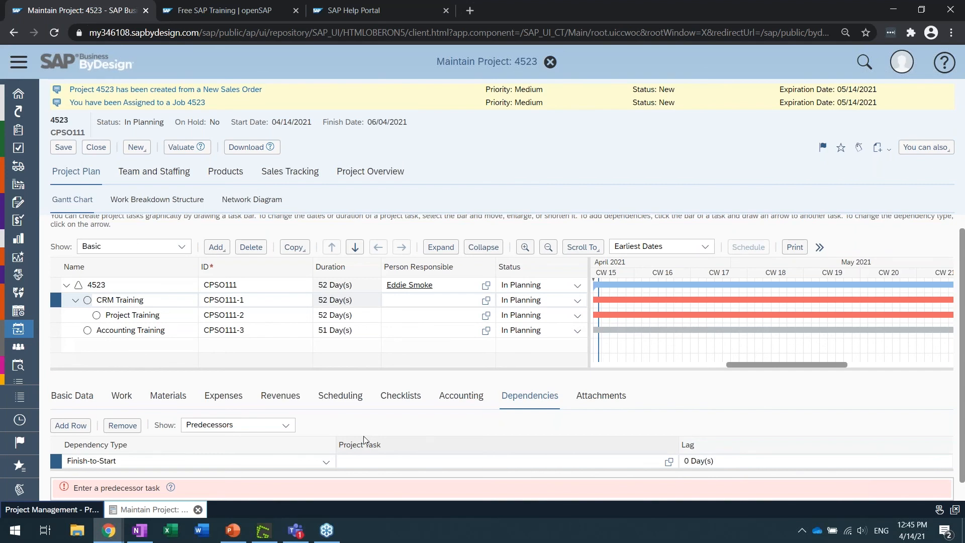
# Switch to the presentation in PowerPoint
pyautogui.click(234, 530)
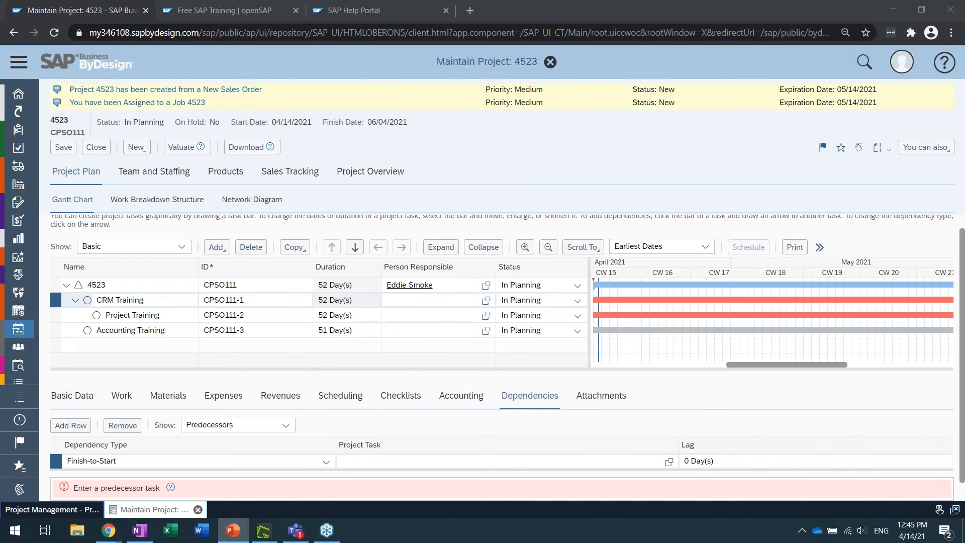
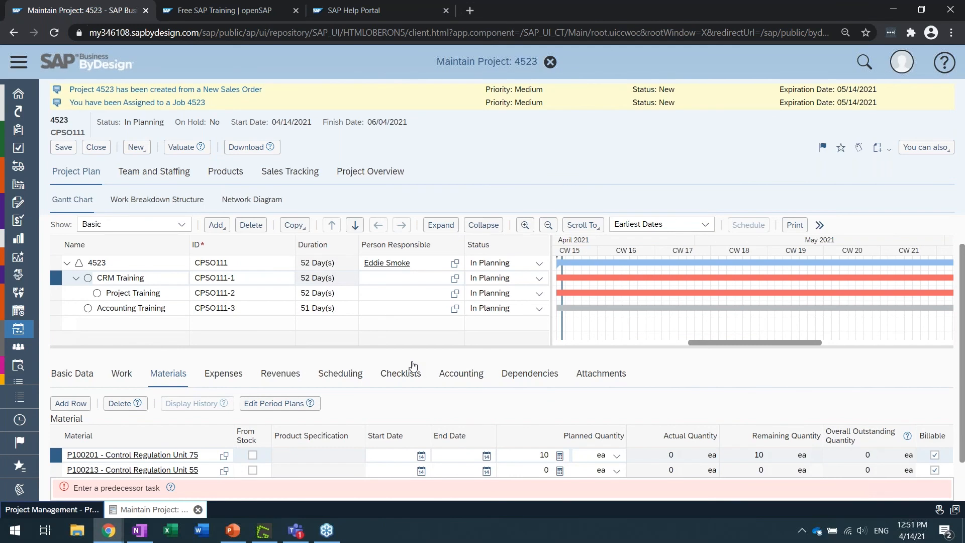
# Show the predecessors of the Project Training task and widen the Gantt chart area to examine the task bars
pyautogui.click(111, 294)
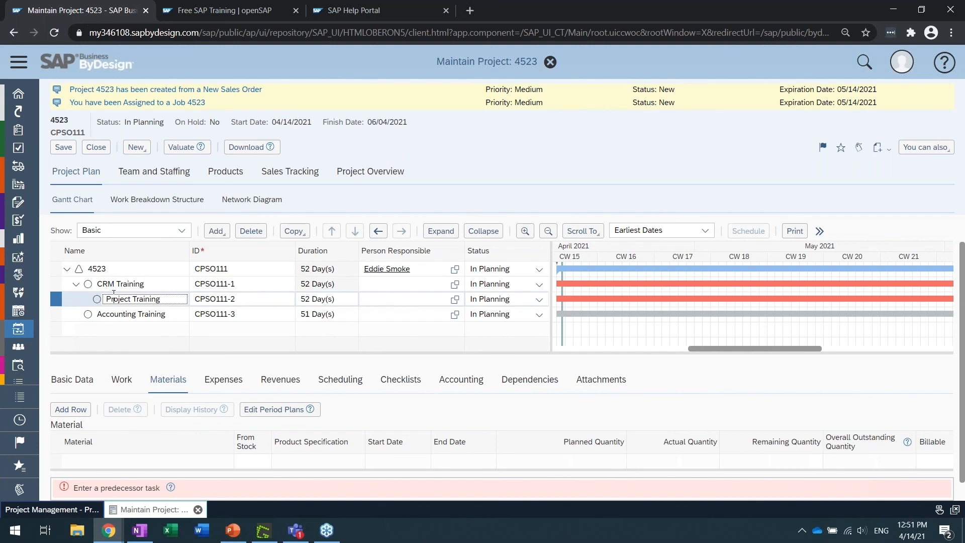
pyautogui.click(523, 380)
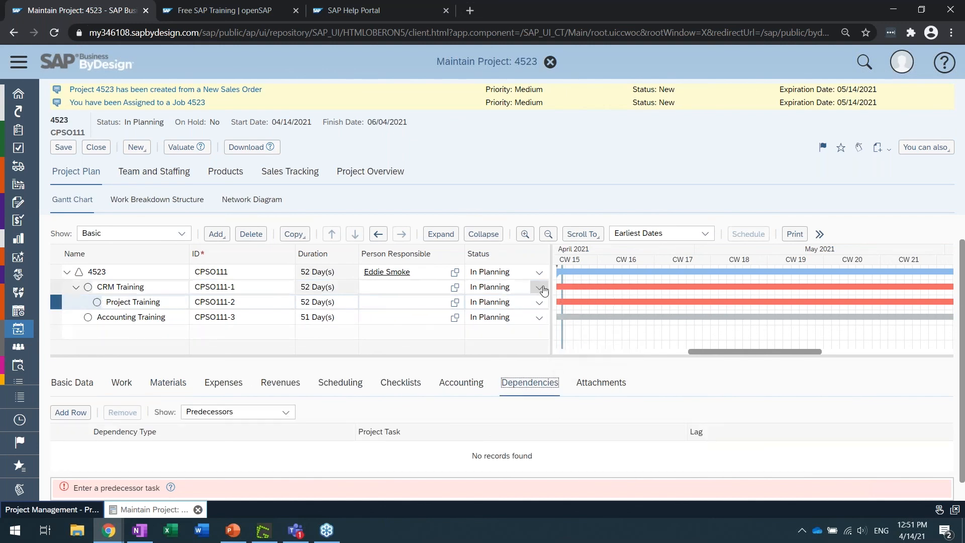
pyautogui.moveTo(552, 291); pyautogui.dragTo(465, 291)
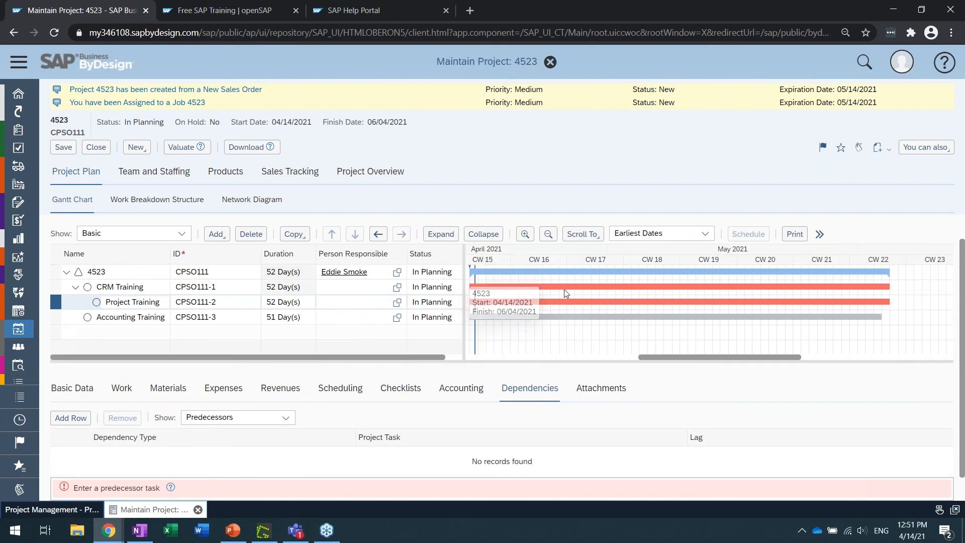
pyautogui.moveTo(653, 360); pyautogui.dragTo(644, 361)
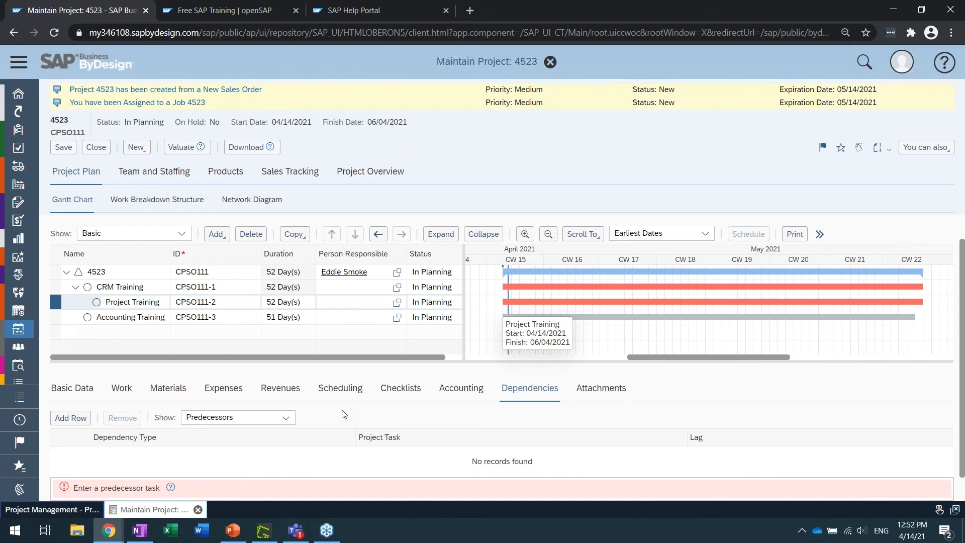
# Look at the attachments of the Project Training task and at the project-wide attachments in the project overview
pyautogui.click(601, 388)
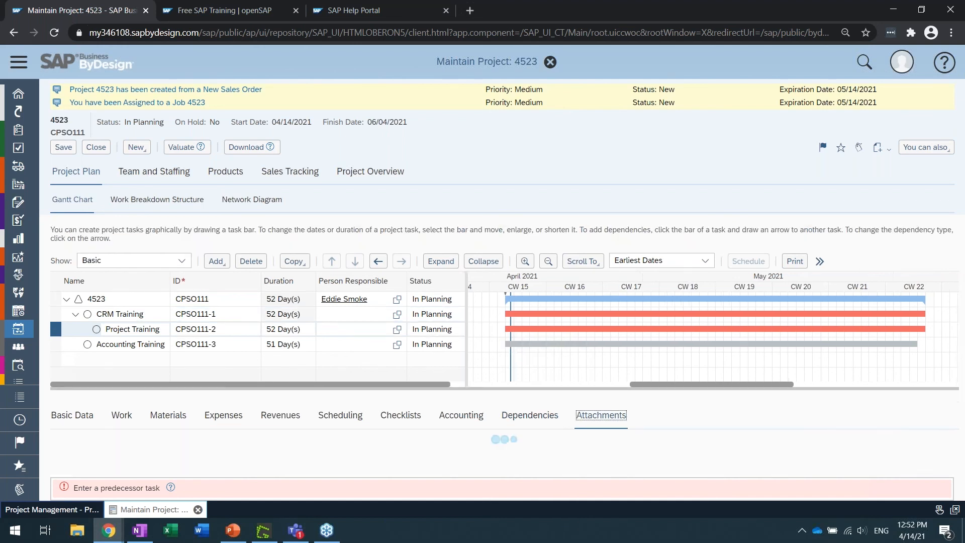
pyautogui.scroll(-1, 567, 436)
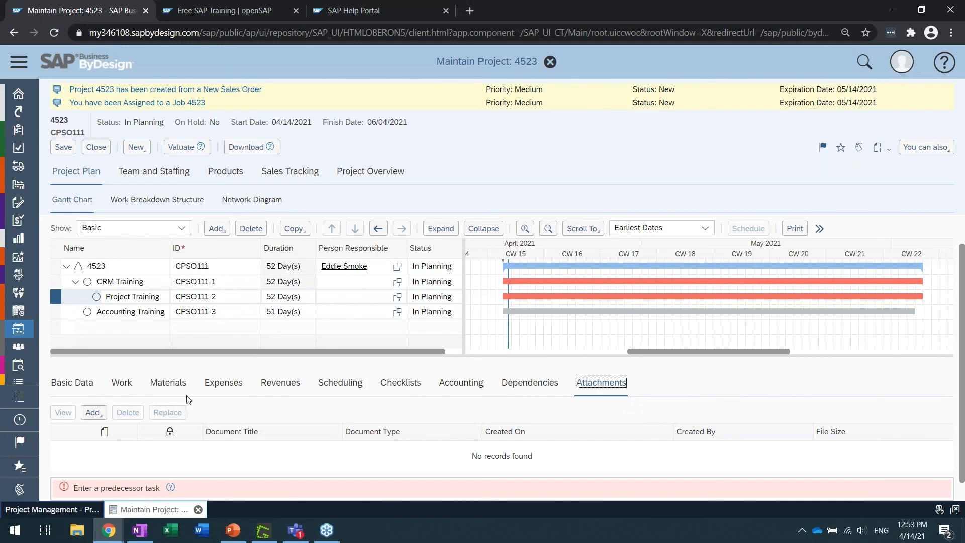
pyautogui.click(370, 176)
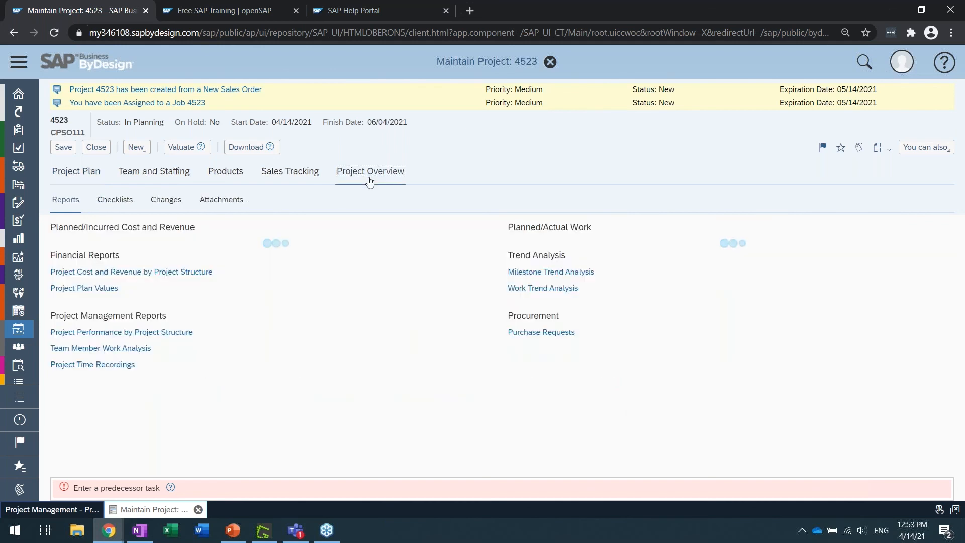
pyautogui.click(235, 205)
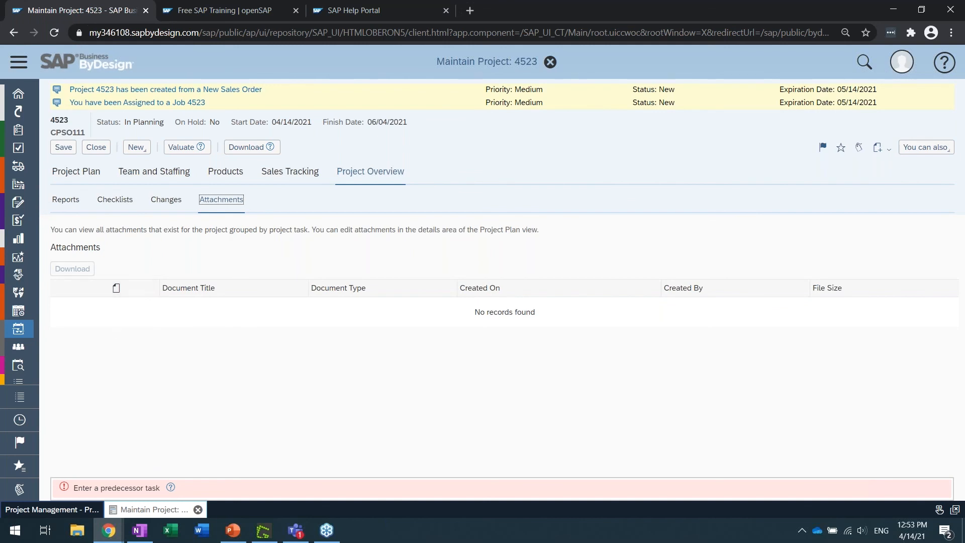
pyautogui.click(88, 173)
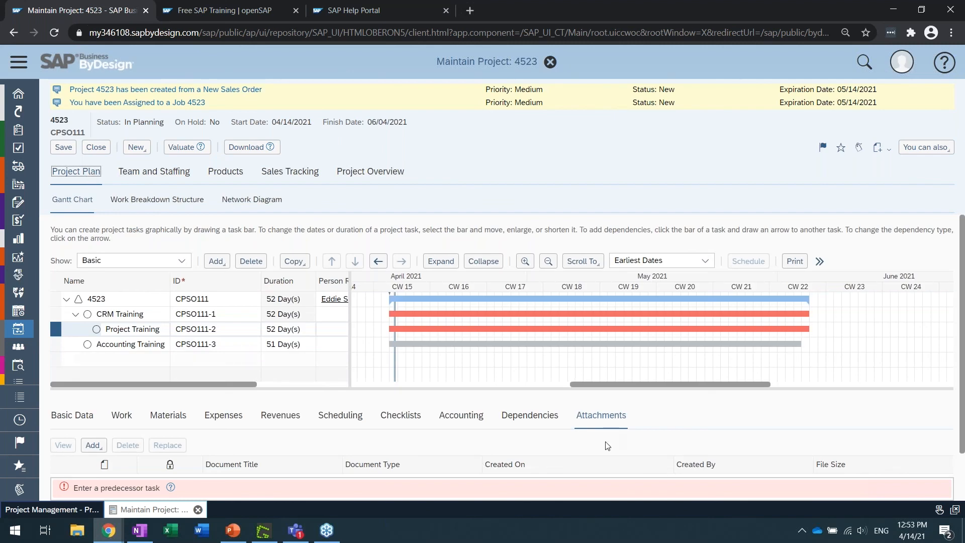
pyautogui.scroll(-1, 605, 441)
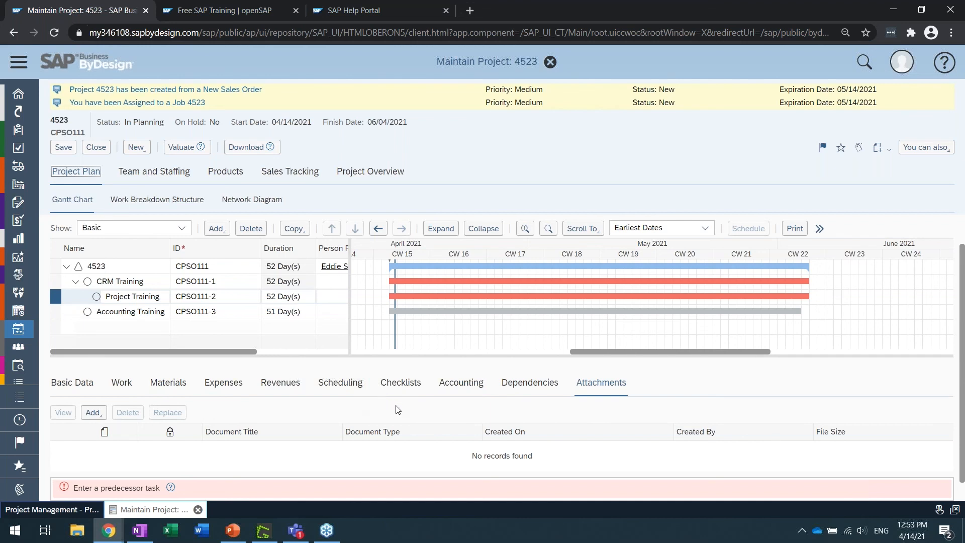
# Show the checklists of the Accounting Training task
pyautogui.click(149, 296)
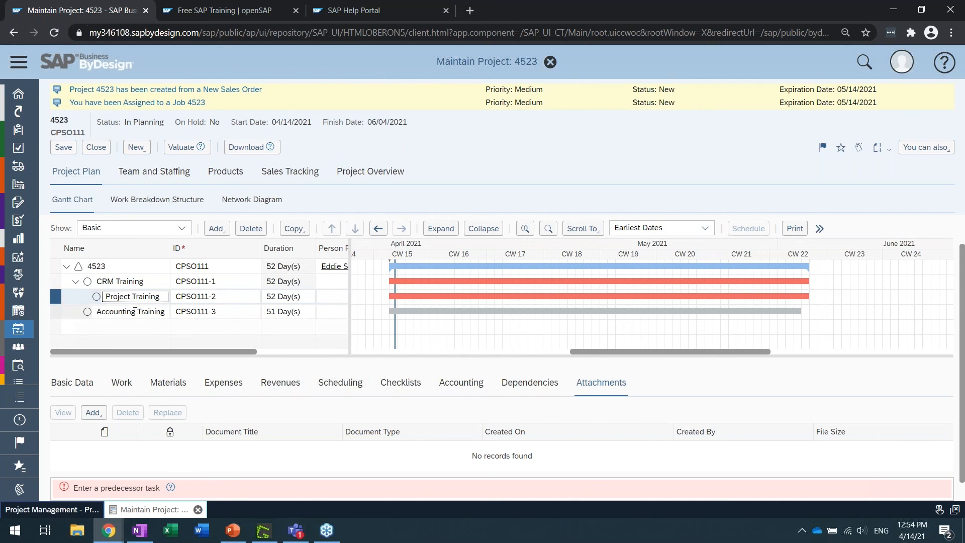
pyautogui.click(132, 311)
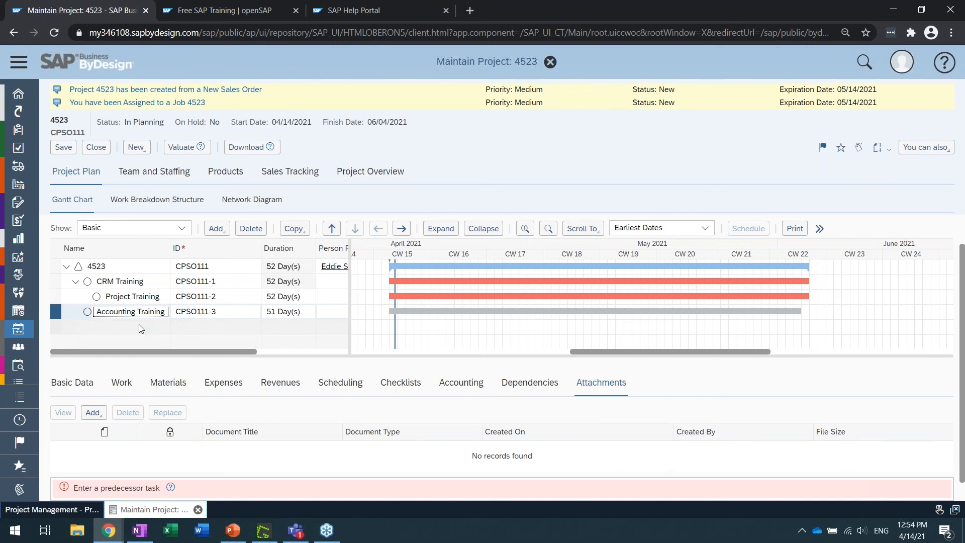
pyautogui.click(58, 310)
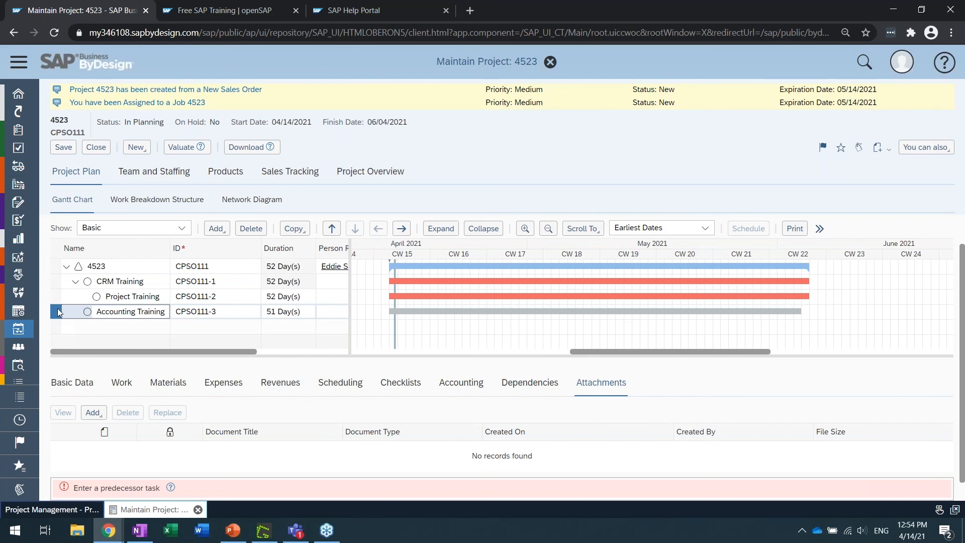
pyautogui.click(409, 391)
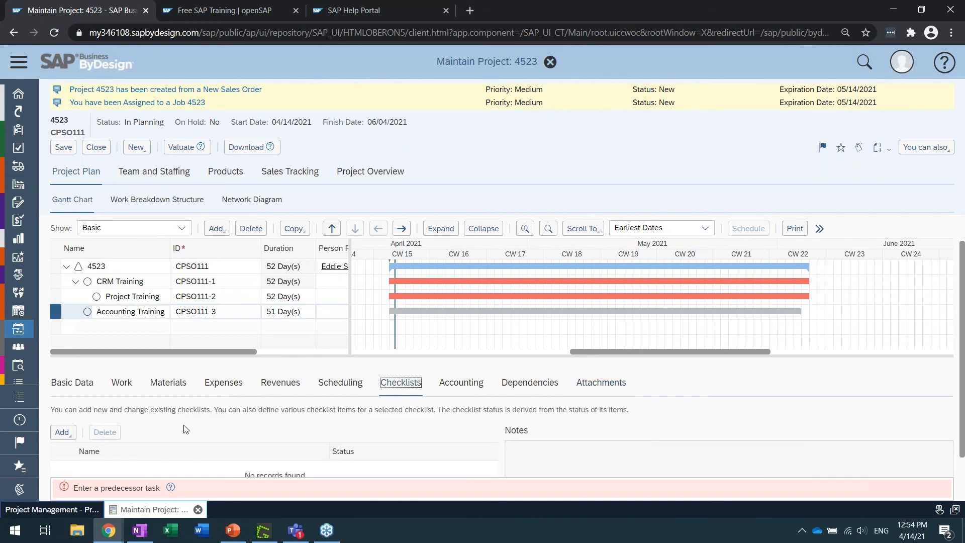
pyautogui.scroll(-1, 166, 434)
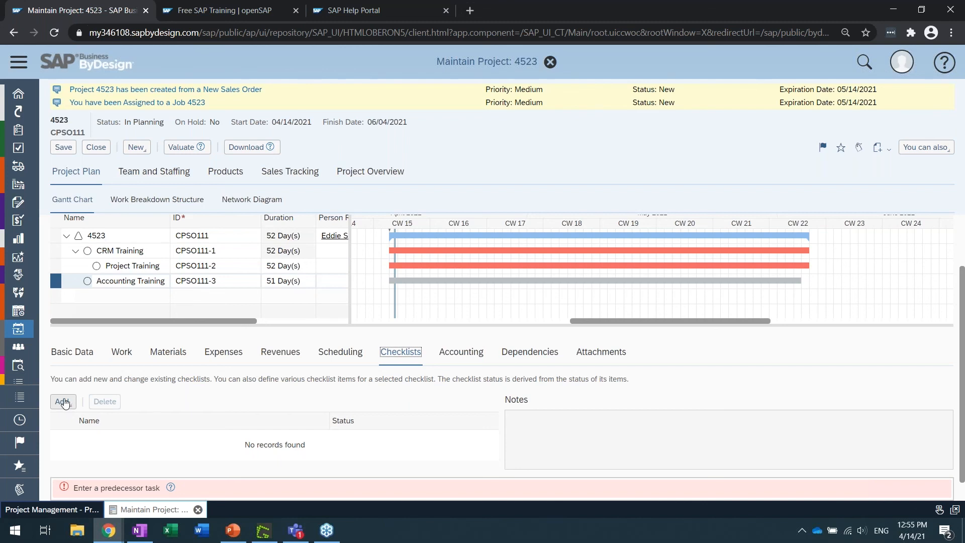
# Close project 4523 without saving the changes
pyautogui.click(99, 151)
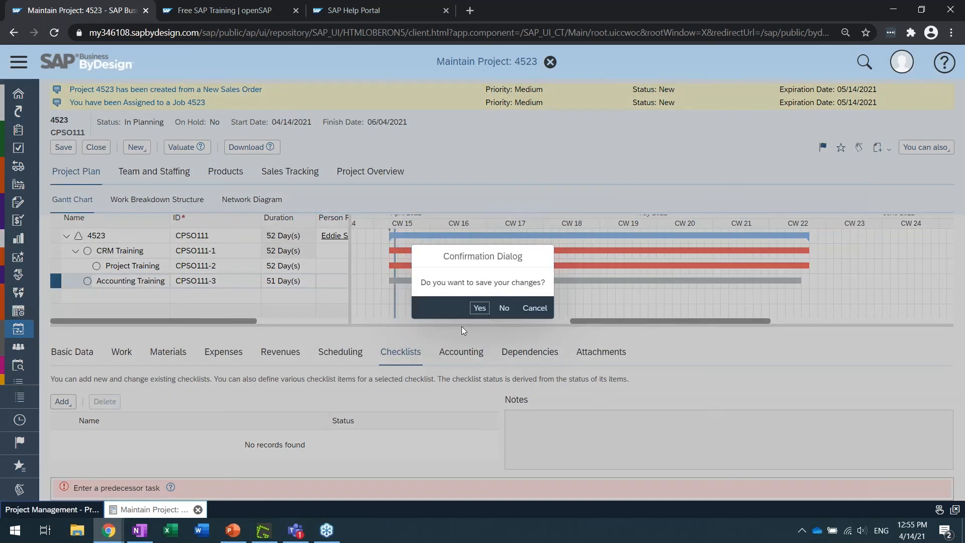
pyautogui.click(504, 308)
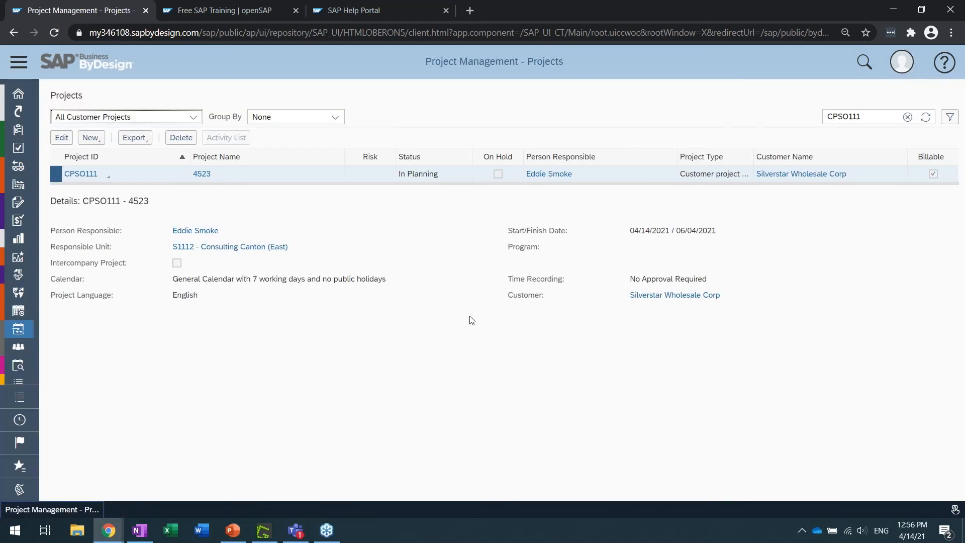
# Start creating a new project of the type Customer project with sales integration
pyautogui.click(99, 141)
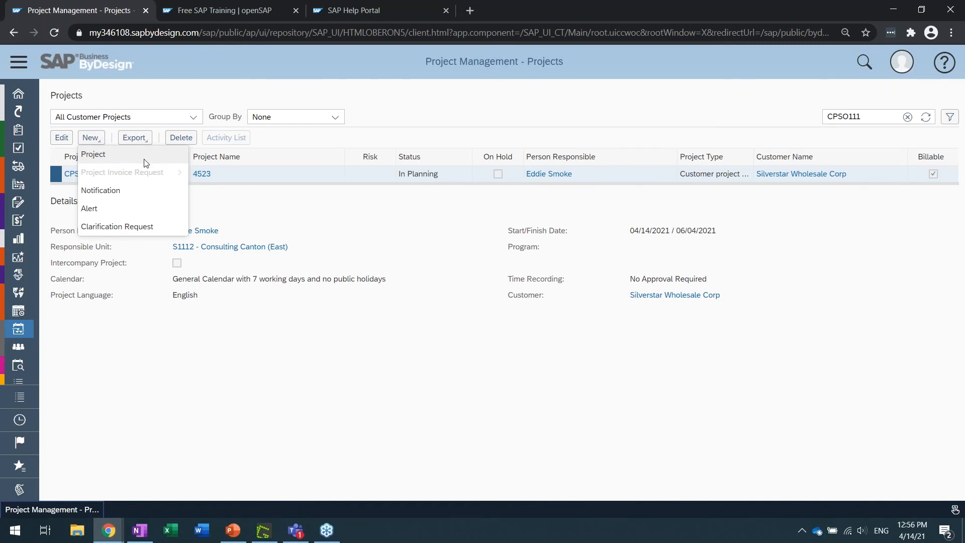
pyautogui.click(146, 163)
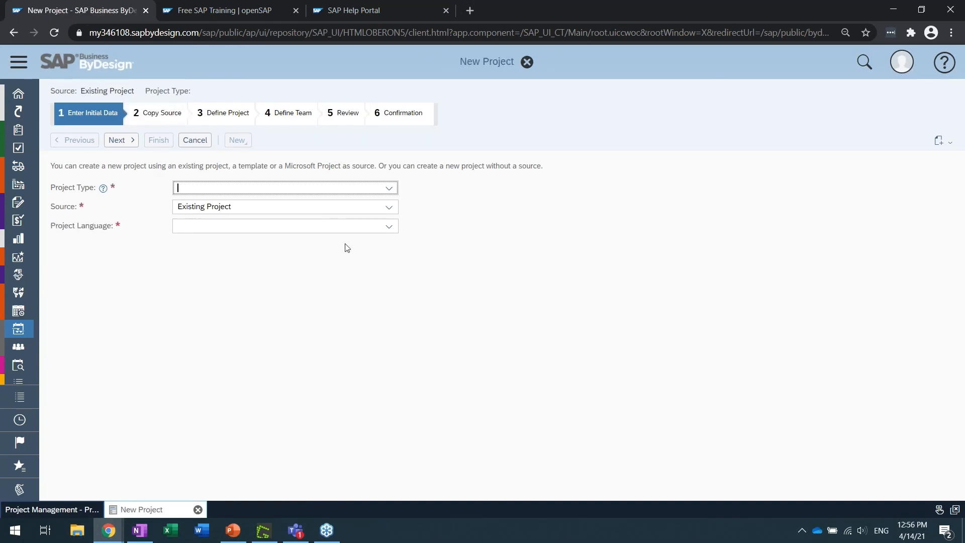
pyautogui.click(387, 192)
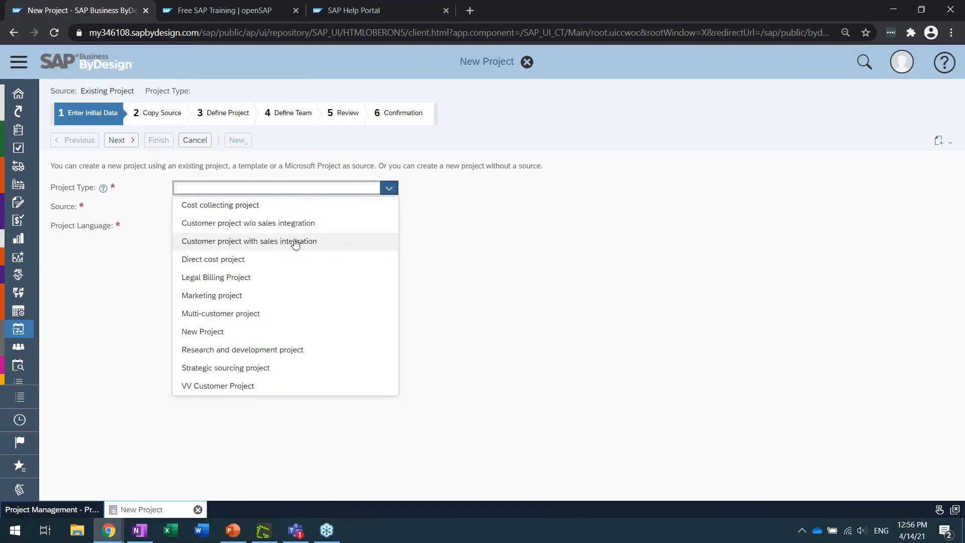
pyautogui.click(326, 241)
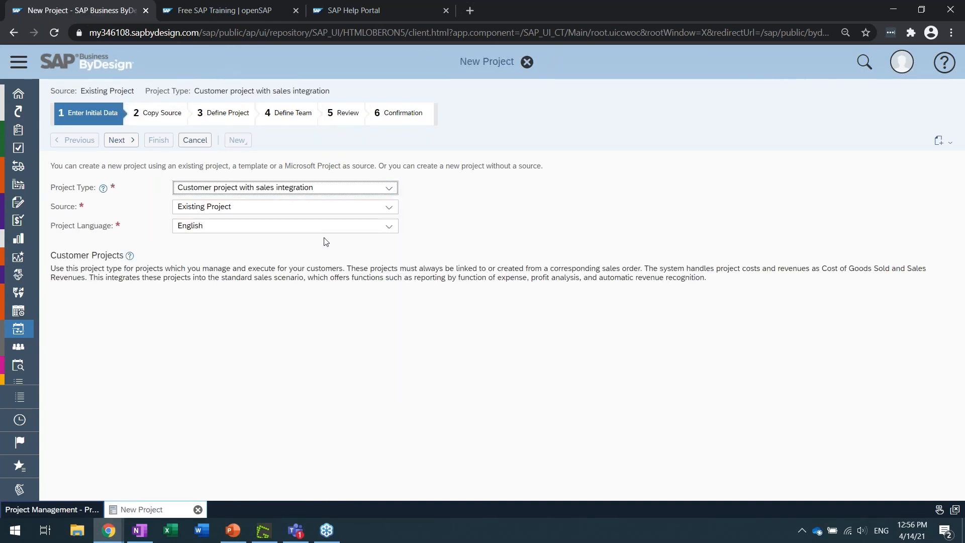
# Try None as the new project's source, review the other source options and discard the new project
pyautogui.click(387, 207)
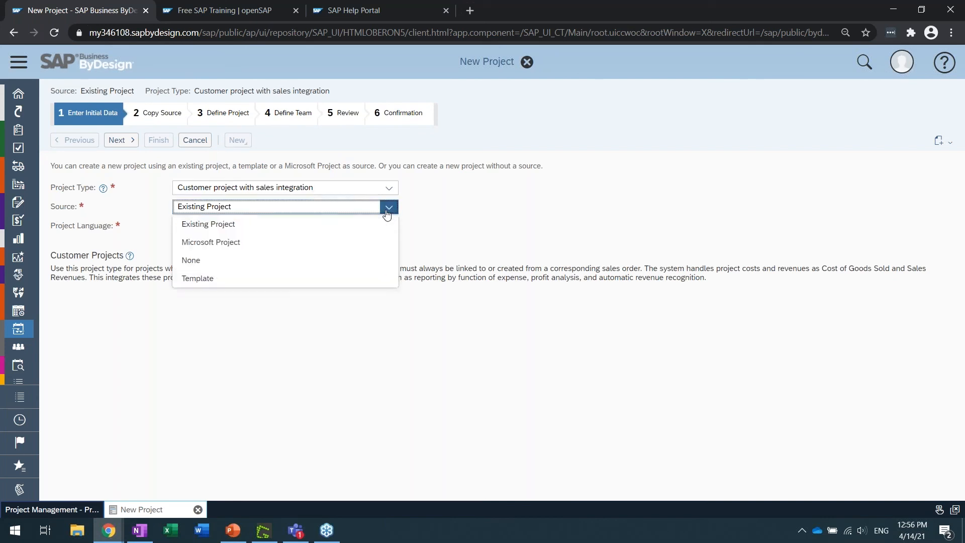
pyautogui.click(386, 210)
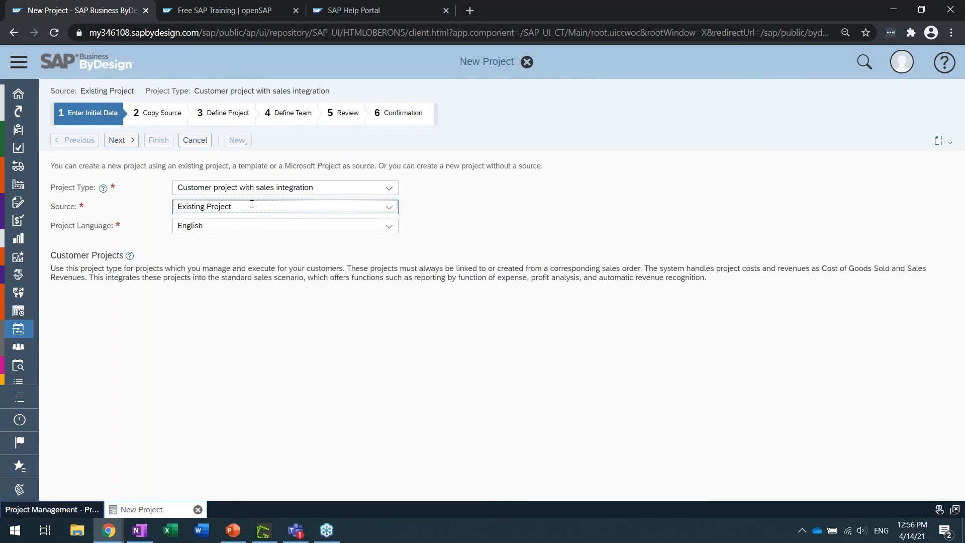
pyautogui.moveTo(252, 205); pyautogui.dragTo(150, 209)
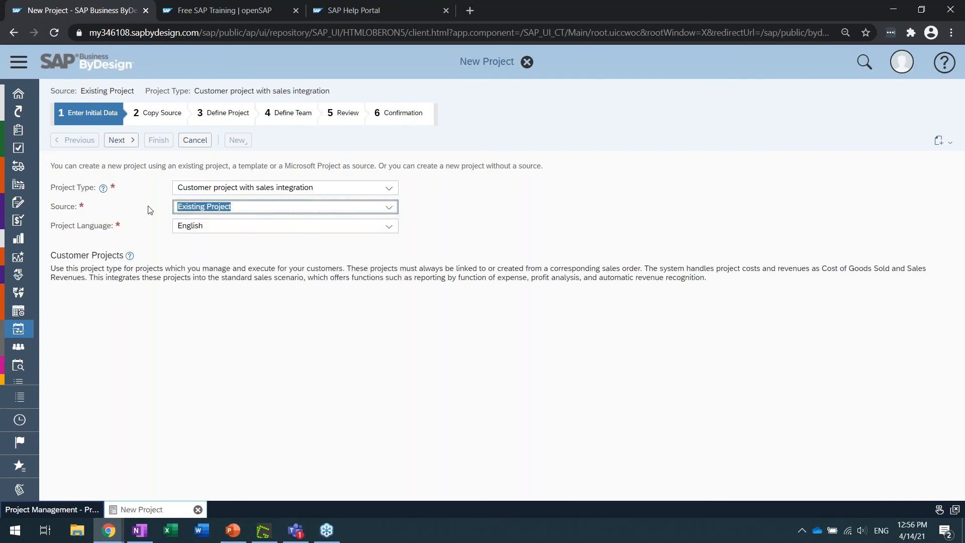
pyautogui.click(388, 207)
pyautogui.click(217, 261)
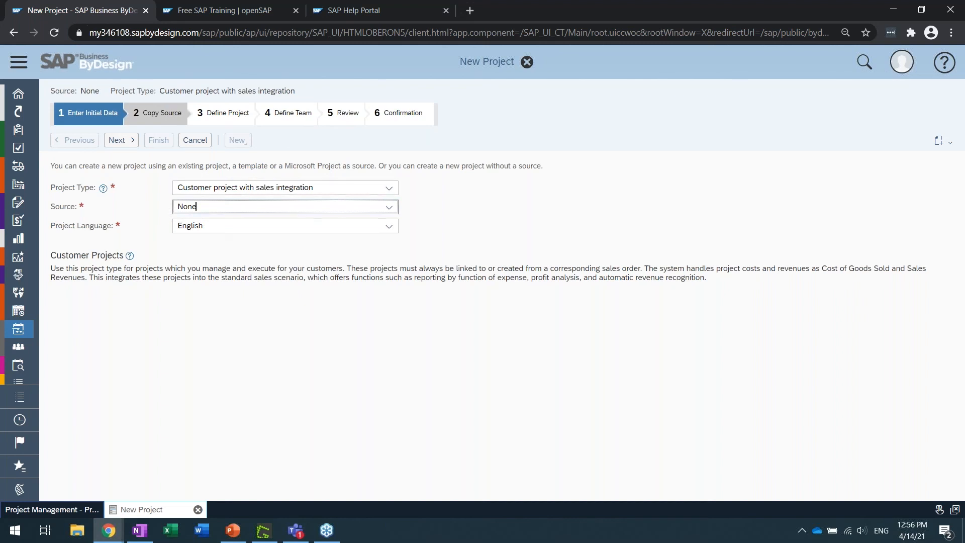
pyautogui.click(388, 207)
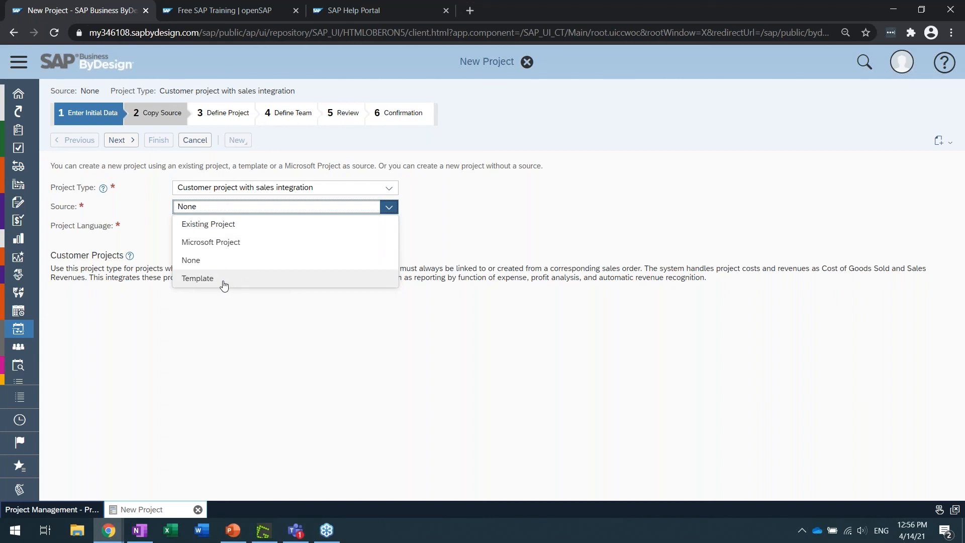
pyautogui.click(152, 246)
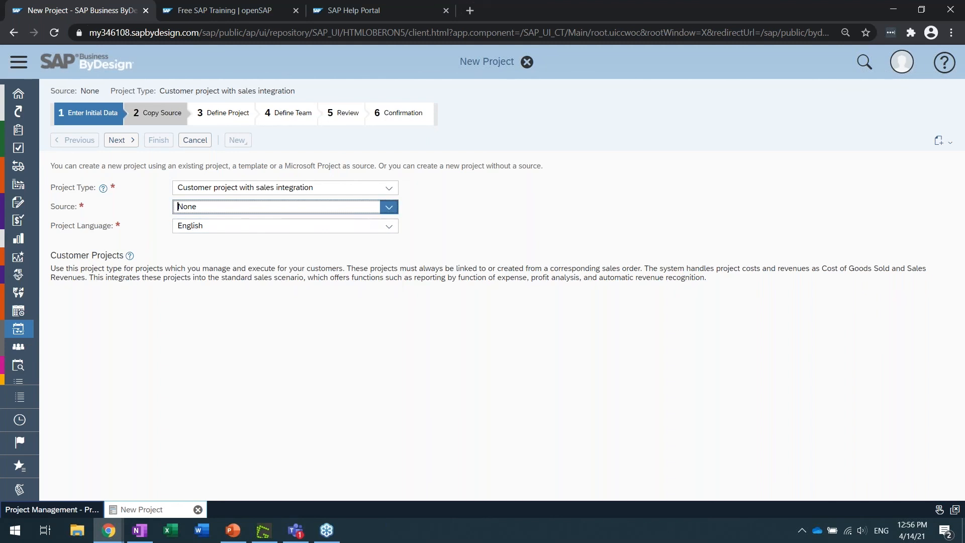
pyautogui.click(213, 206)
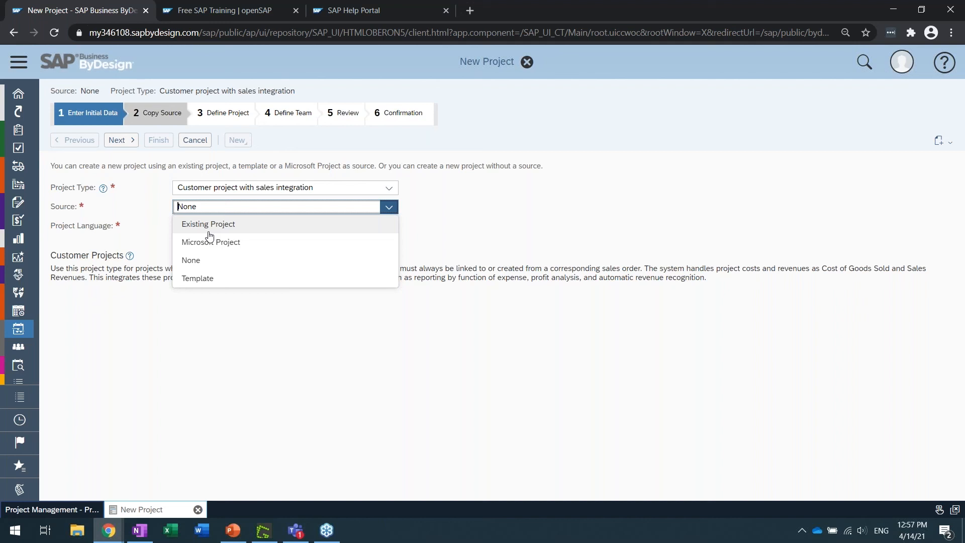
pyautogui.click(196, 140)
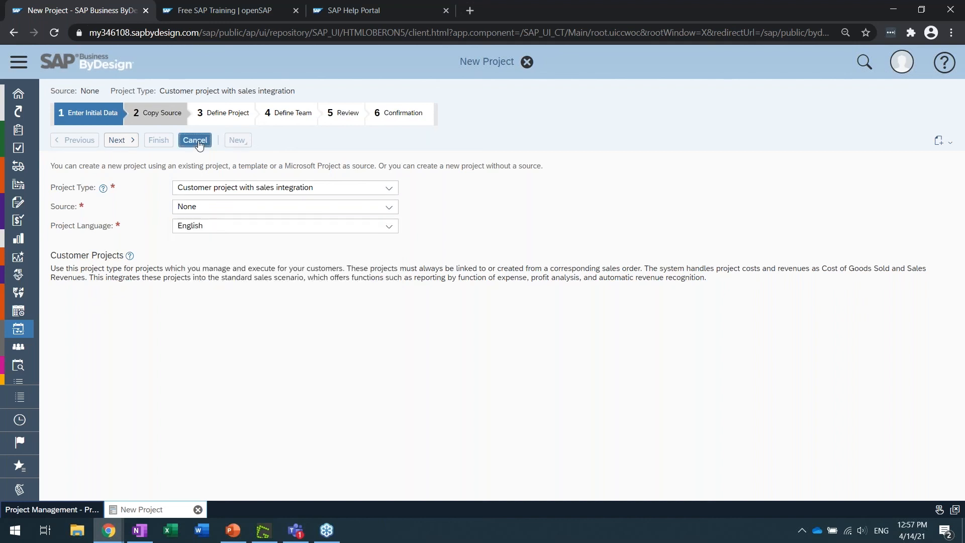
pyautogui.click(504, 307)
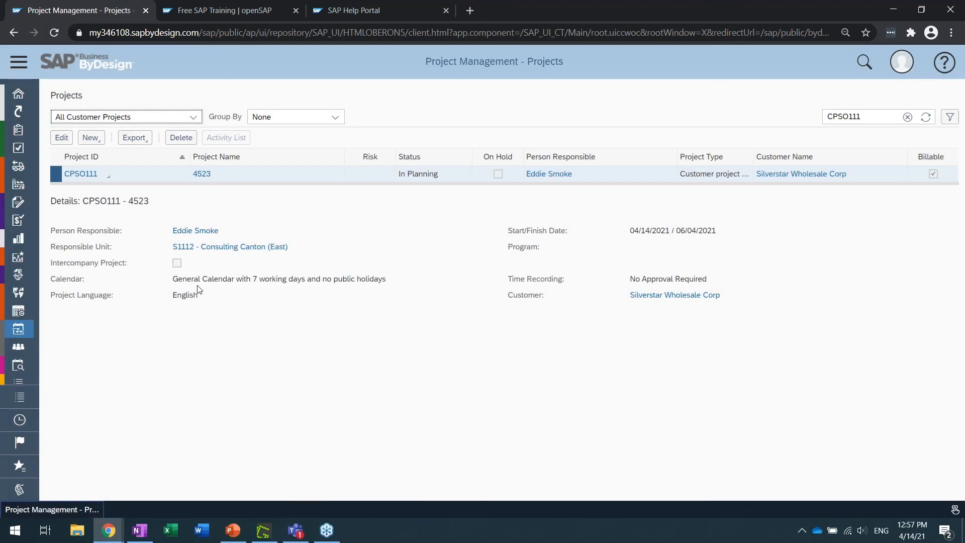
# Open project CPSO111 for editing and review the status options of its top-level task in the widened project plan table
pyautogui.click(109, 175)
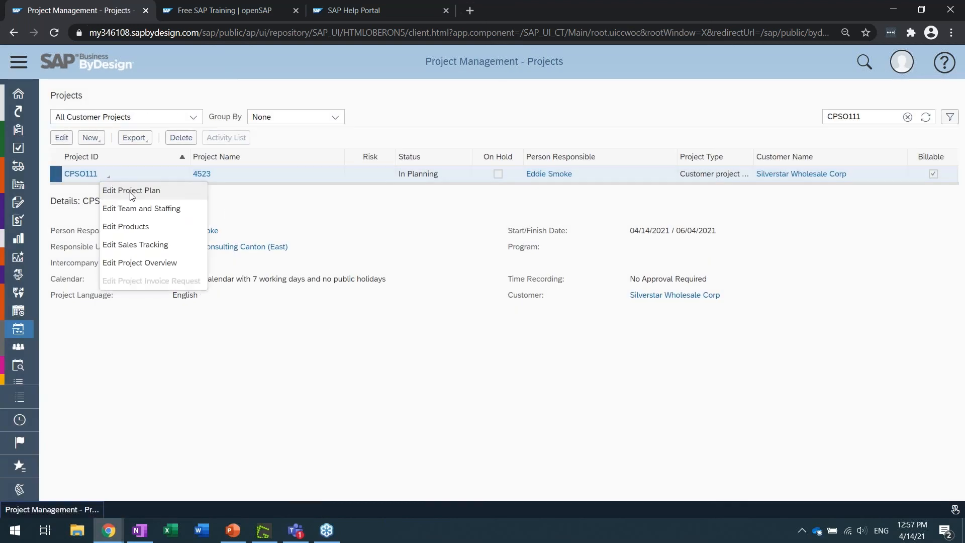
pyautogui.click(185, 207)
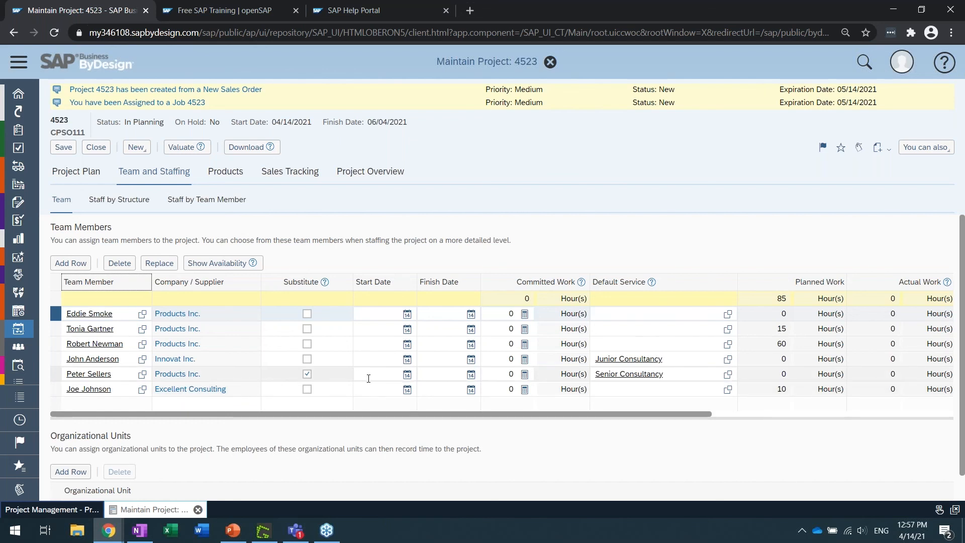
pyautogui.click(81, 173)
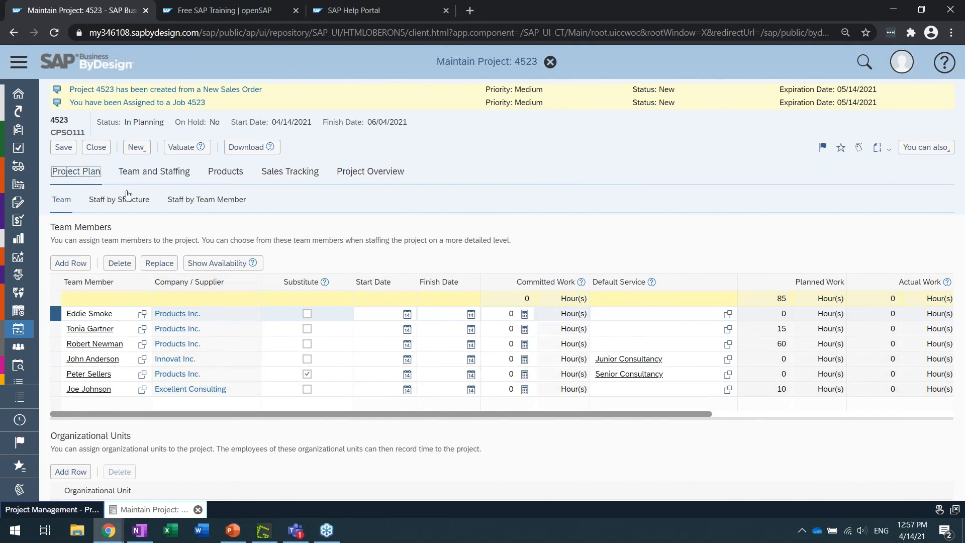
pyautogui.moveTo(351, 284); pyautogui.dragTo(838, 285)
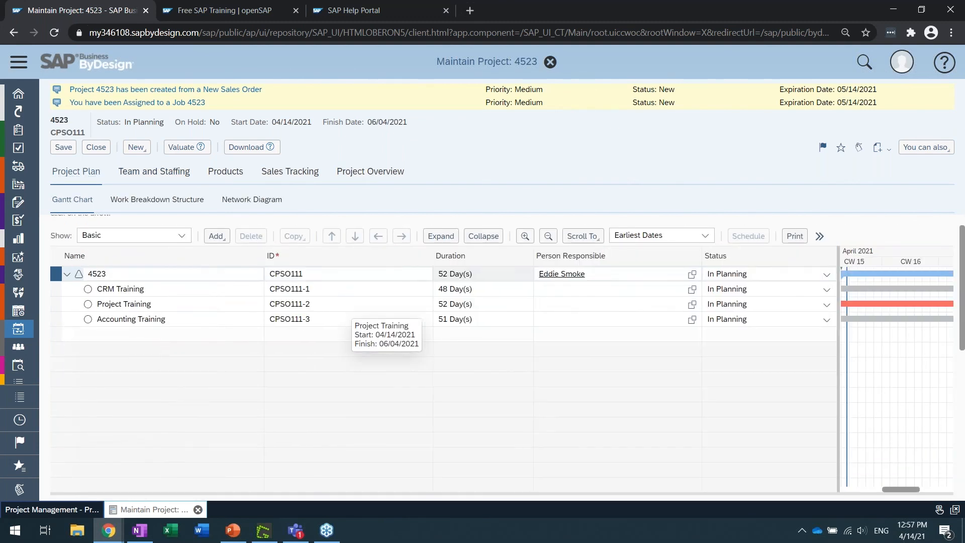
pyautogui.click(827, 275)
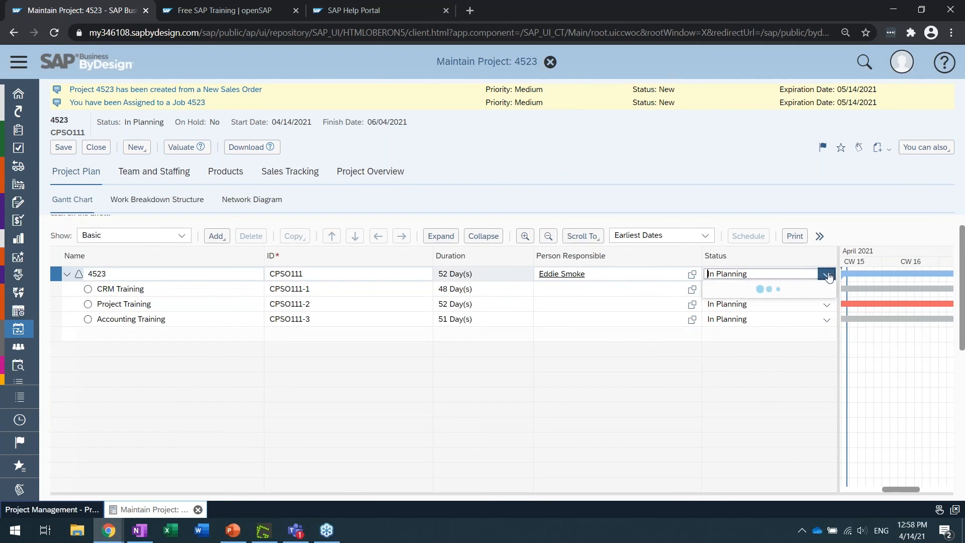
pyautogui.click(689, 208)
# Review the project's team members, and the work planned per service for the CRM Training task
pyautogui.click(175, 172)
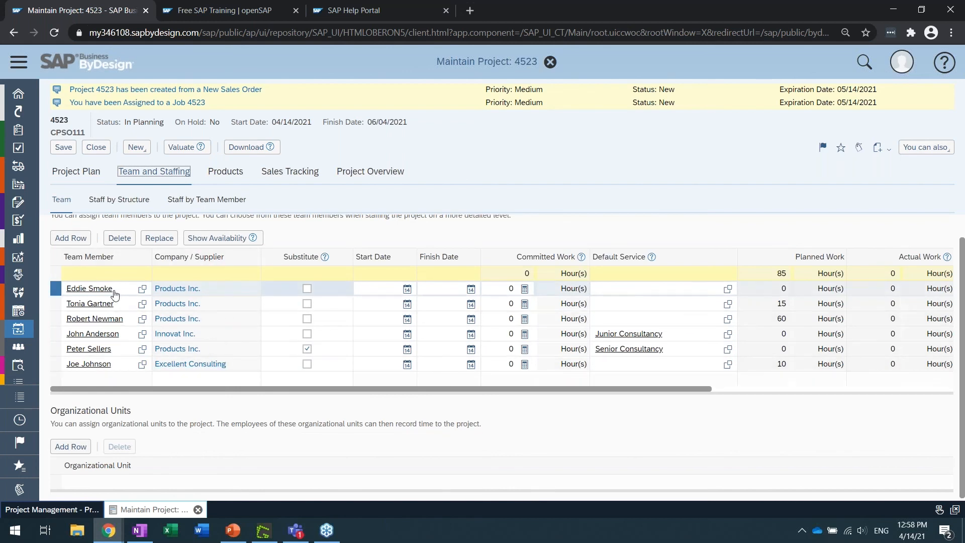
pyautogui.click(83, 172)
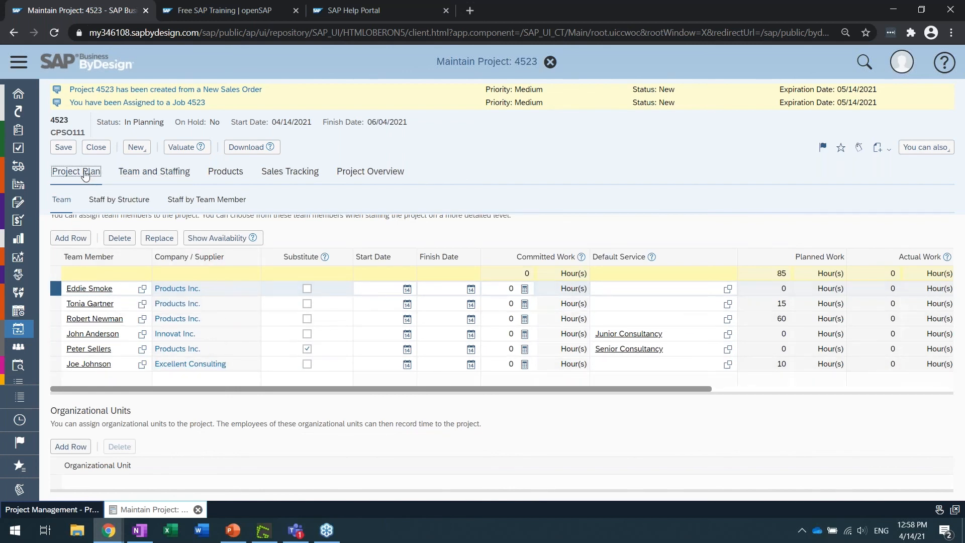
pyautogui.scroll(-3, 61, 397)
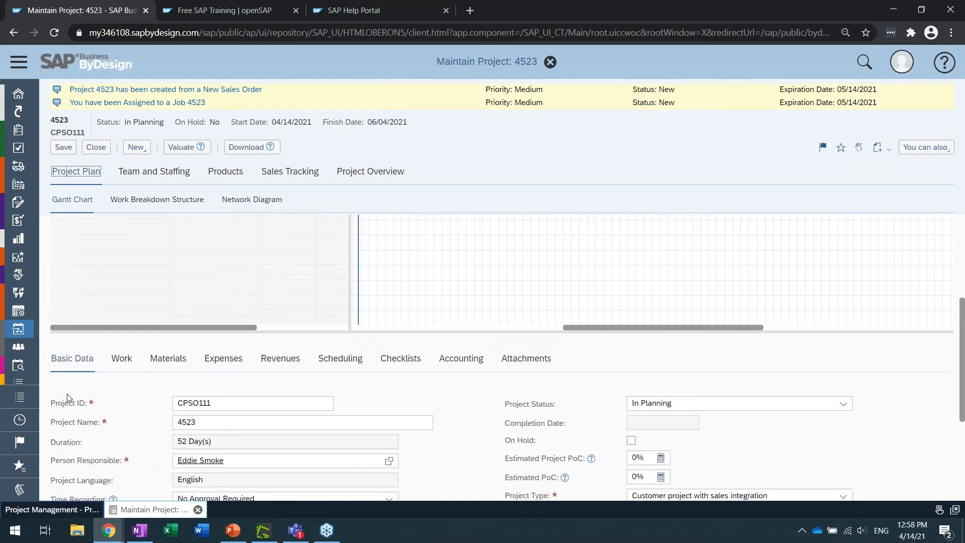
pyautogui.click(129, 340)
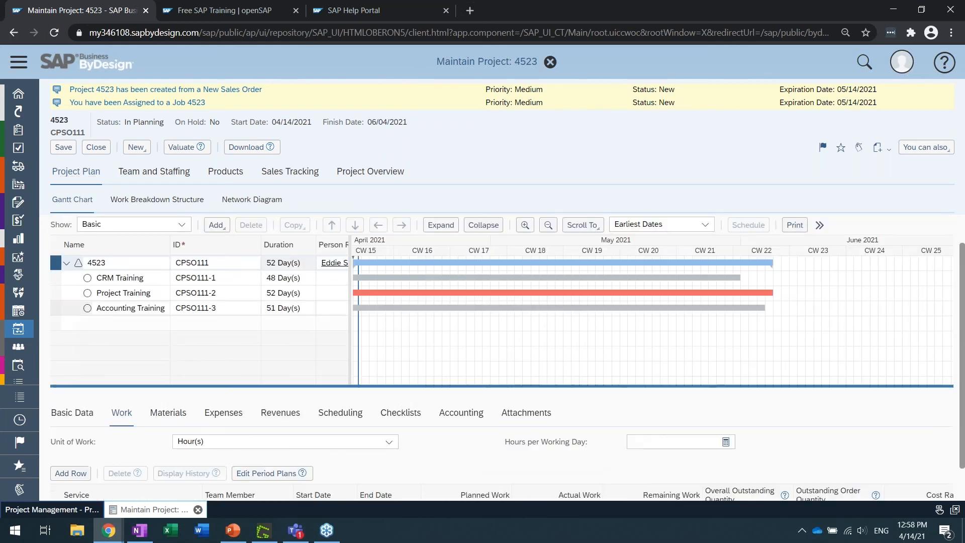
pyautogui.click(120, 278)
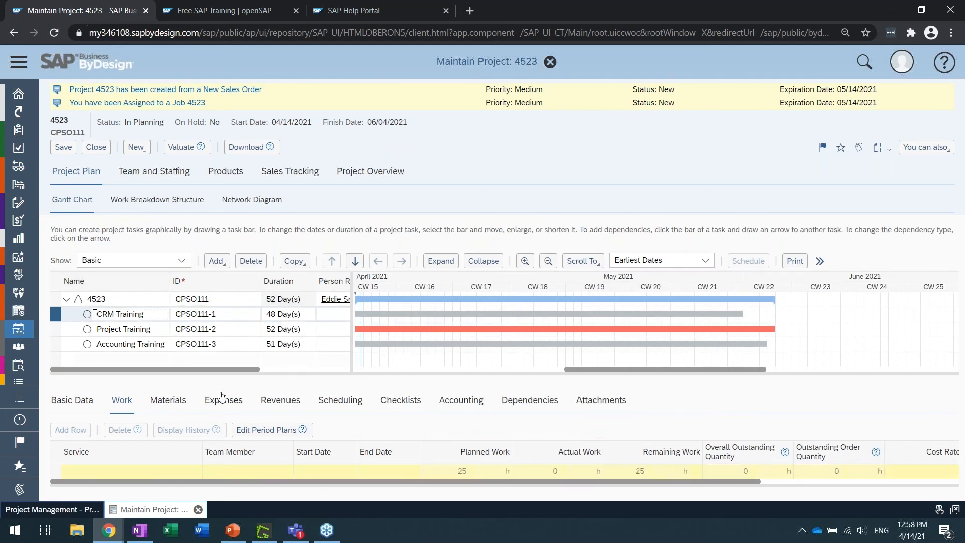
pyautogui.scroll(-1, 225, 406)
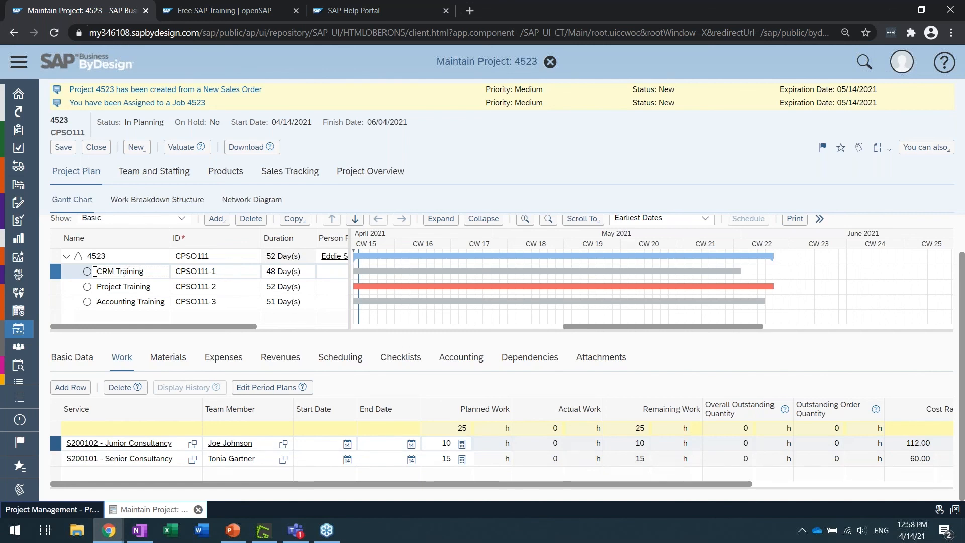
# Widen the project plan table and examine the CRM Training task's duration and the team member assigned to its Junior Consultancy service
pyautogui.moveTo(350, 246); pyautogui.dragTo(652, 260)
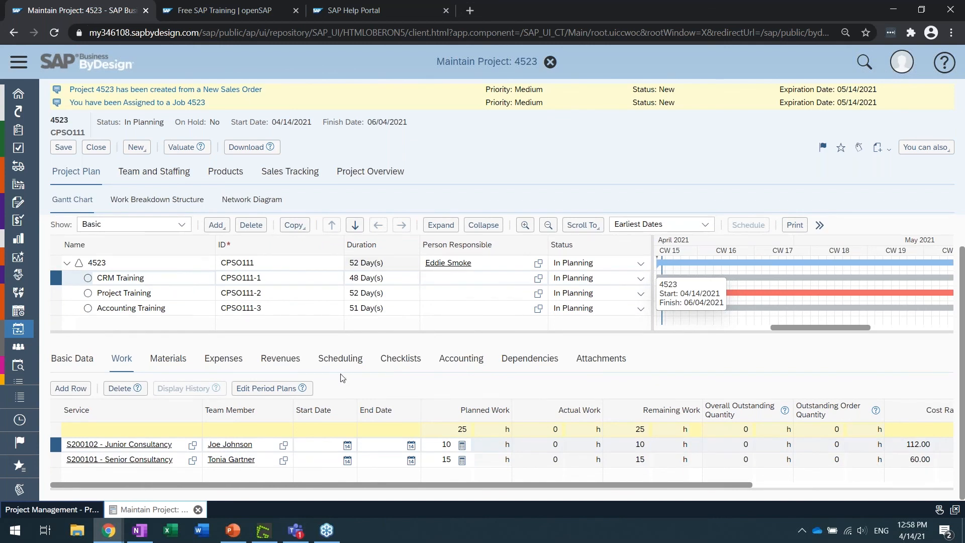
pyautogui.click(374, 278)
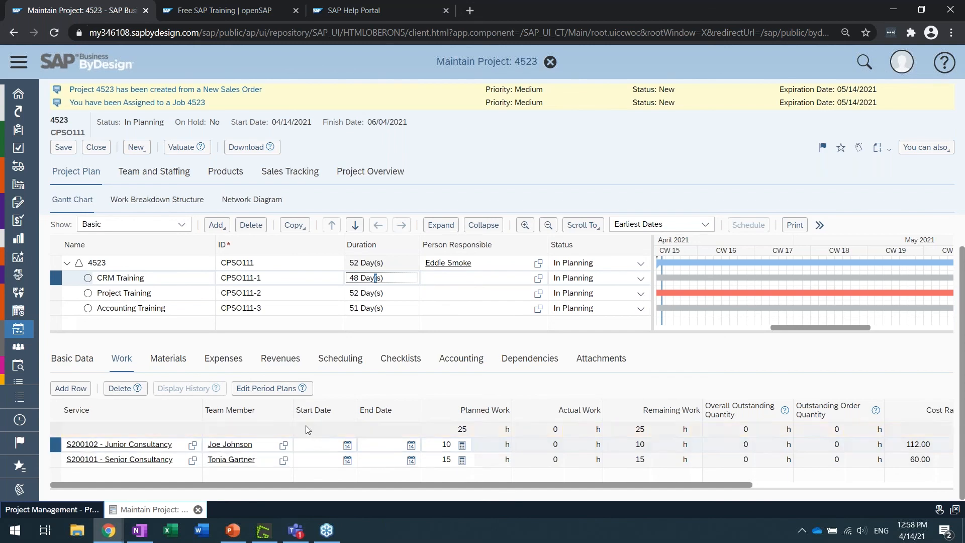
pyautogui.click(257, 449)
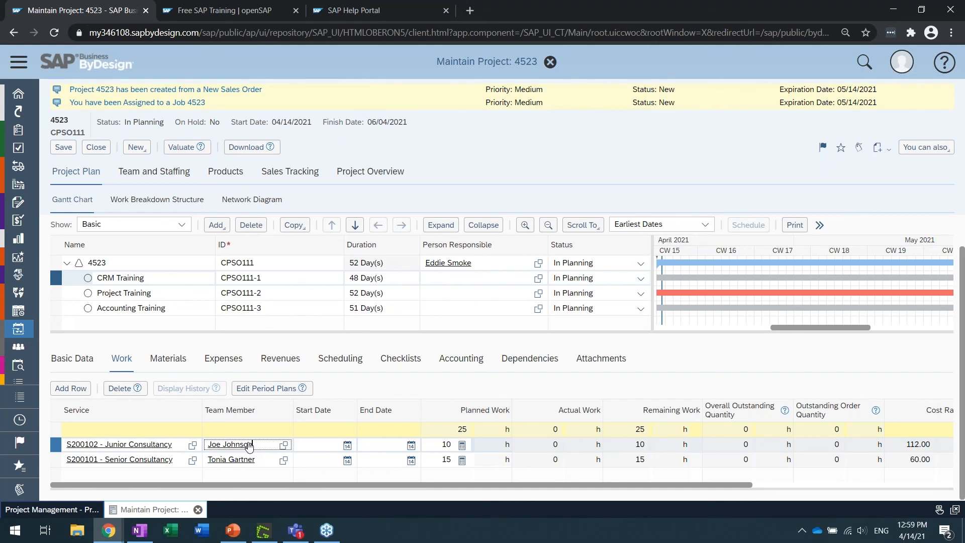
# Find "service agent" in the navigation and open the Service Agents view of Business Partner Data
pyautogui.click(20, 61)
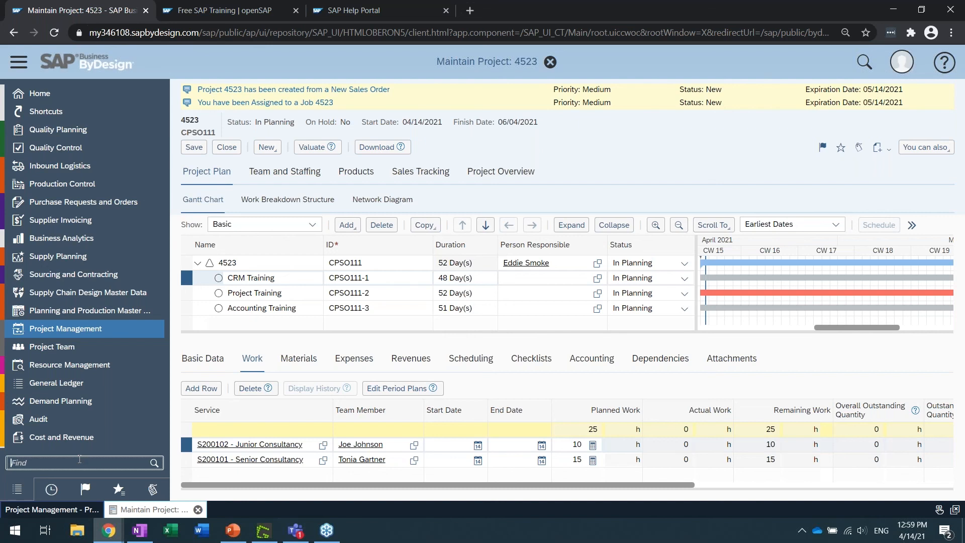
pyautogui.write('service ')
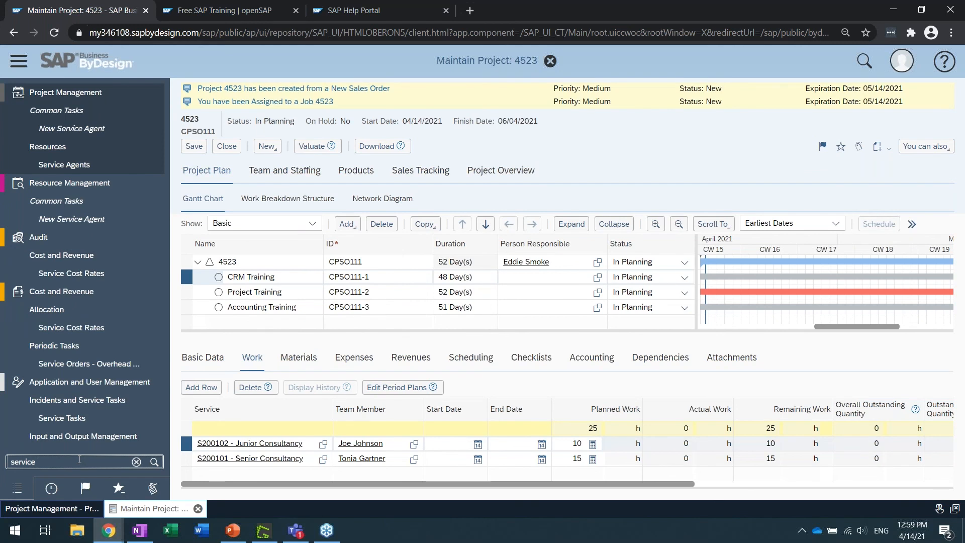
pyautogui.write('agent')
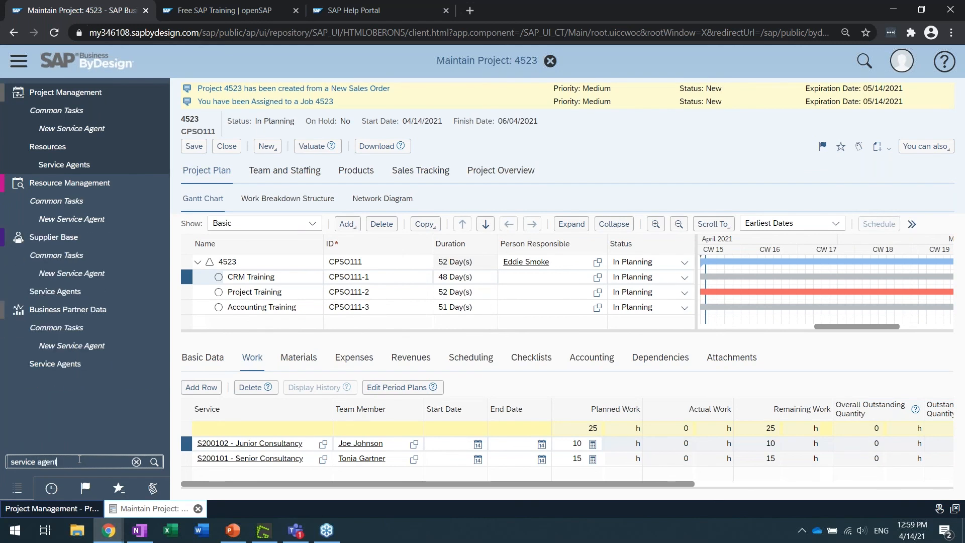
pyautogui.click(39, 363)
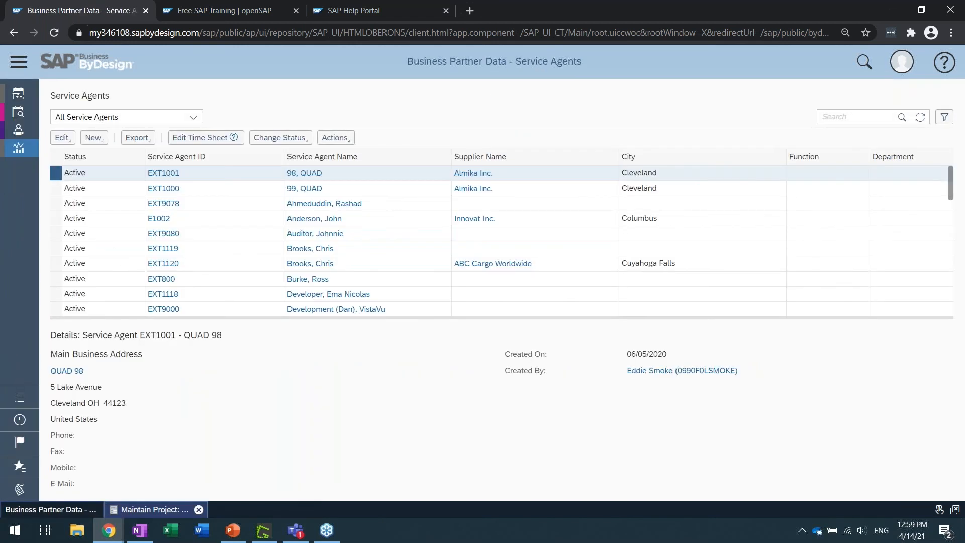
# Search all service agents for the external consultant's partial name, enclosed in asterisk wildcards
pyautogui.click(847, 114)
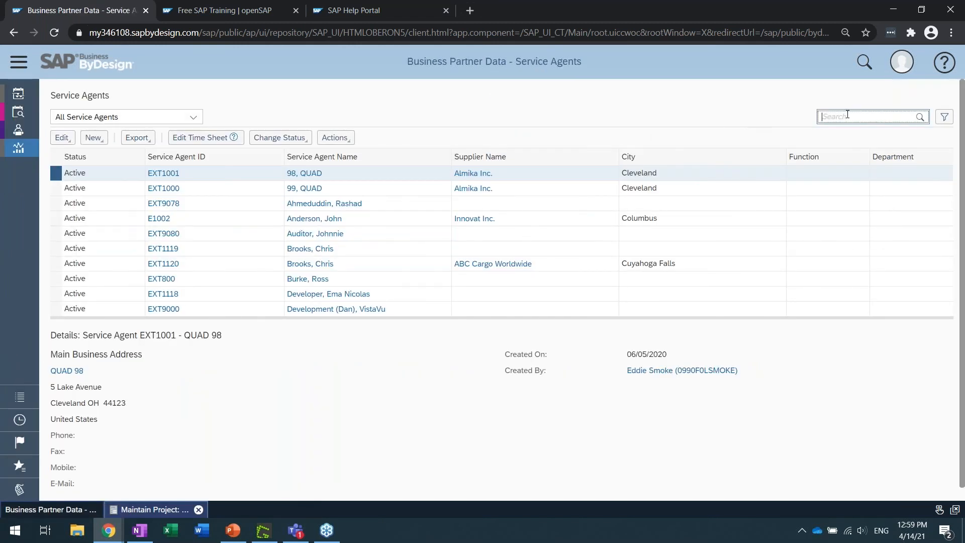
pyautogui.write('*john*')
pyautogui.press('Return')
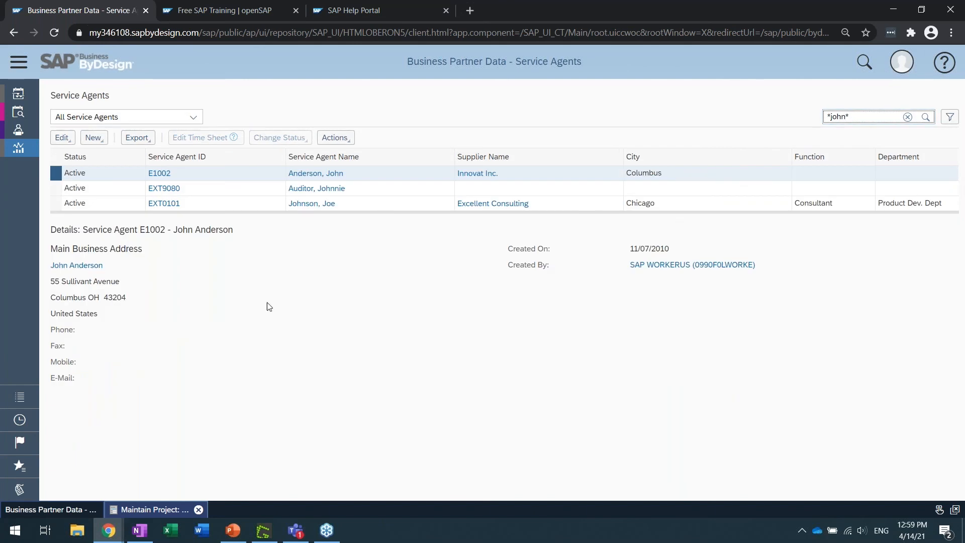
# Open the service agent who works for the supplier Excellent Consulting for editing
pyautogui.click(232, 207)
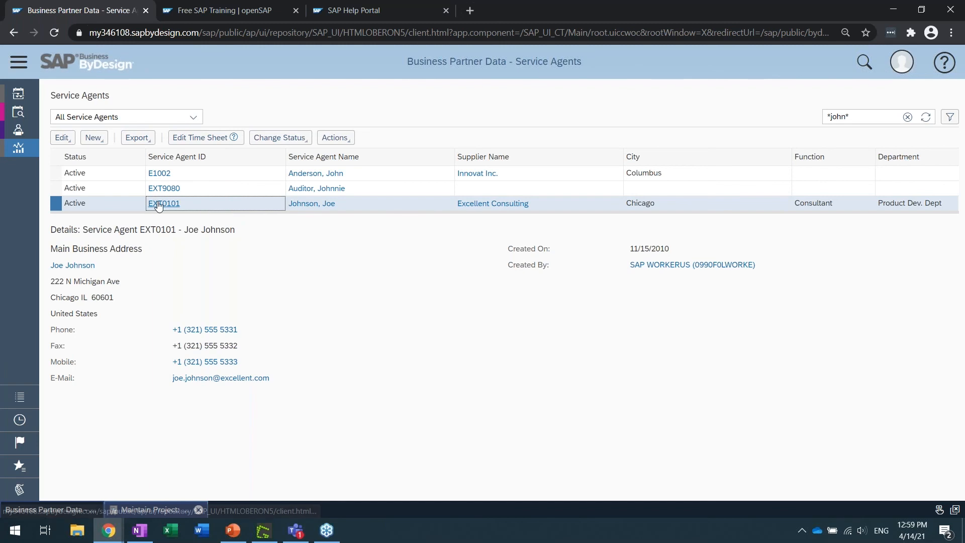
pyautogui.click(61, 138)
pyautogui.click(68, 153)
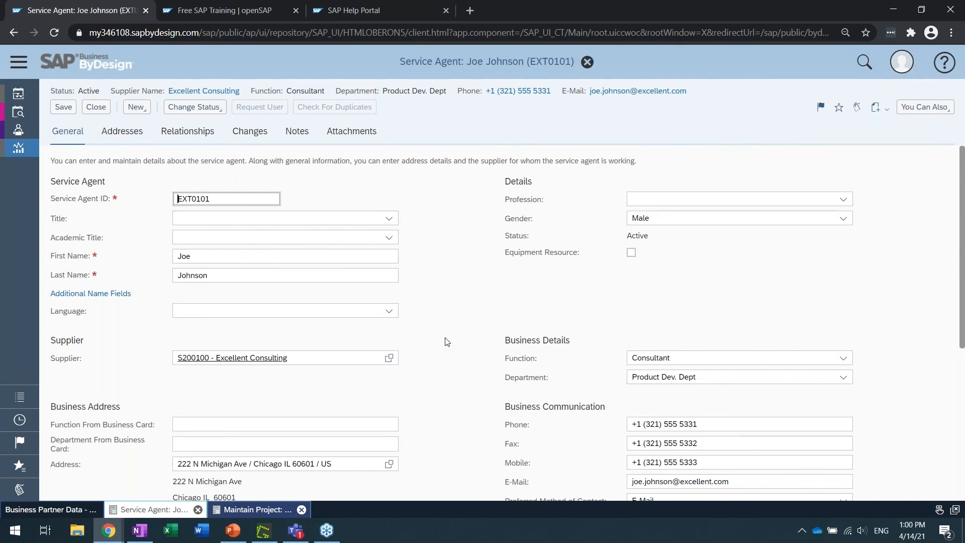
# Review the service agent's general data, including the supplier, business details and the user assigned under User Details
pyautogui.scroll(-3, 446, 341)
pyautogui.scroll(3, 446, 338)
pyautogui.scroll(-5, 415, 326)
pyautogui.doubleClick(513, 427)
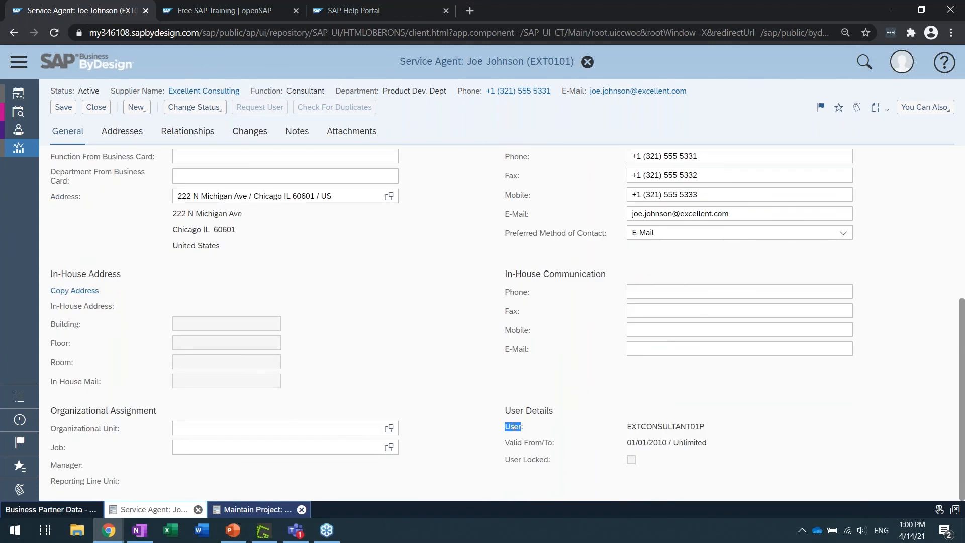
pyautogui.doubleClick(660, 427)
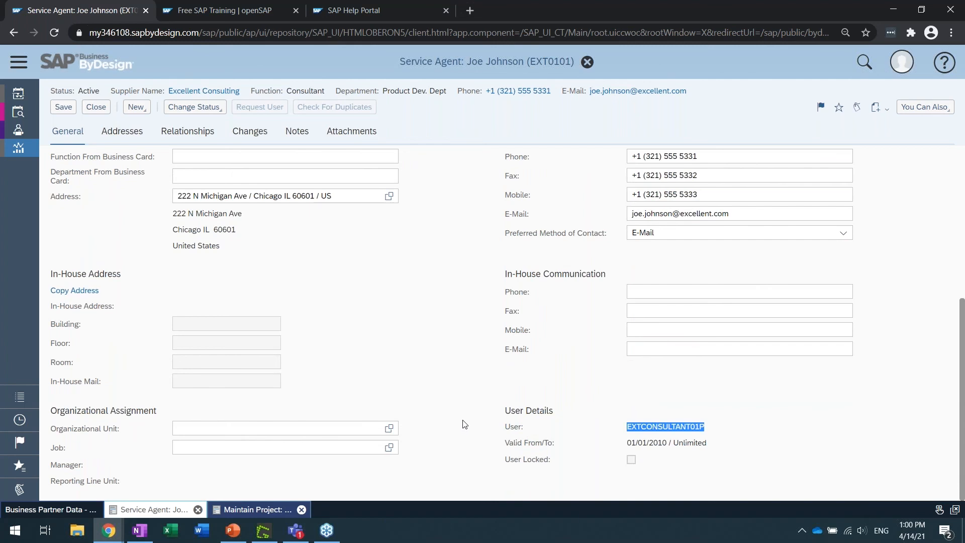
pyautogui.scroll(5, 459, 411)
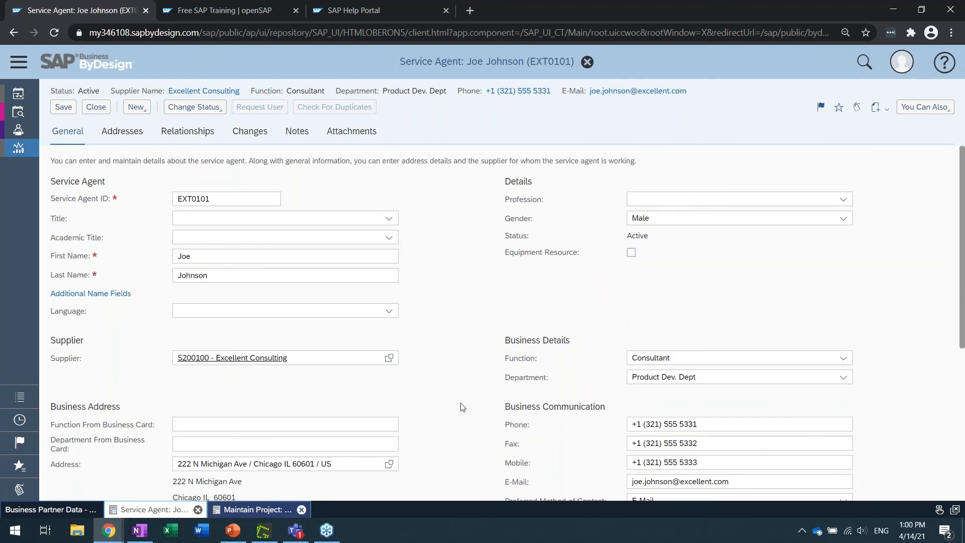